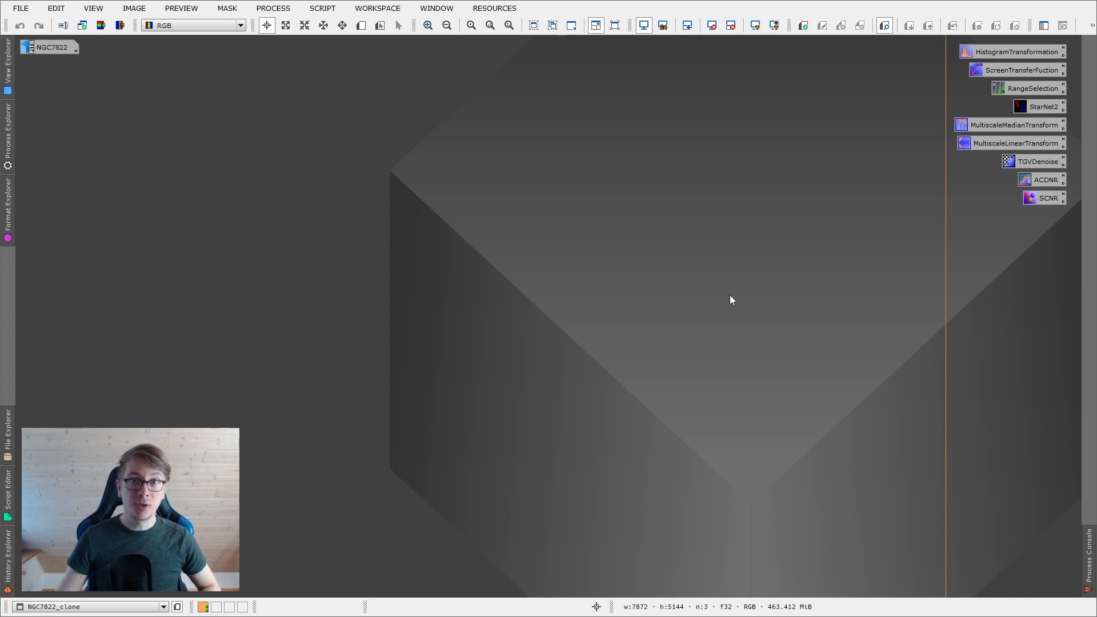
Restore the minimized NGC7822 image window and place it near the middle of the workspace
double_click(53, 50)
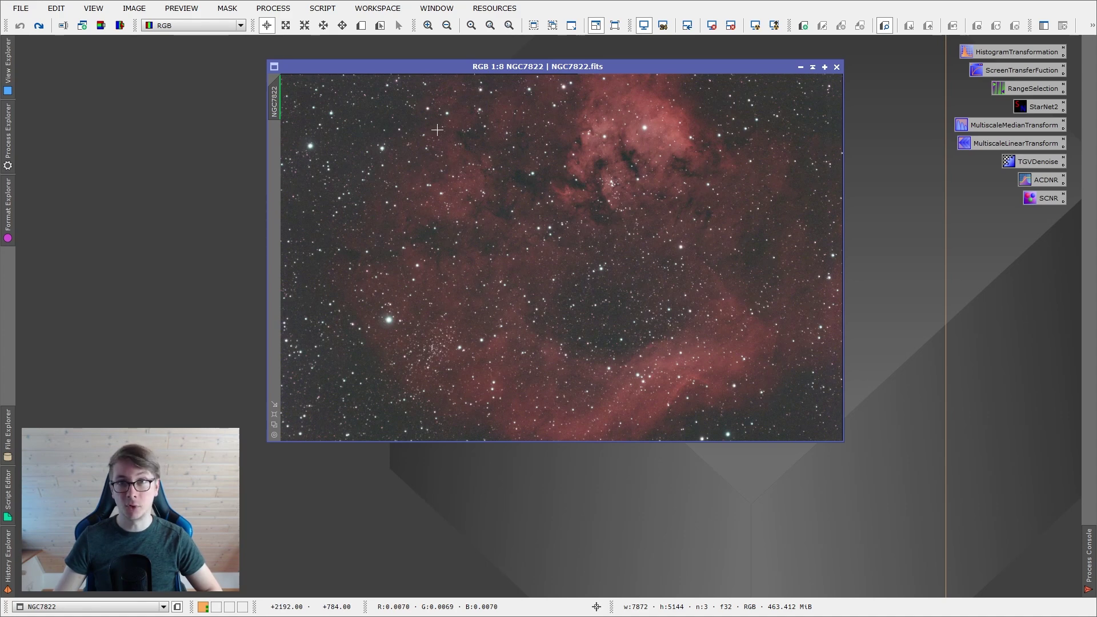
drag(437, 66, 495, 72)
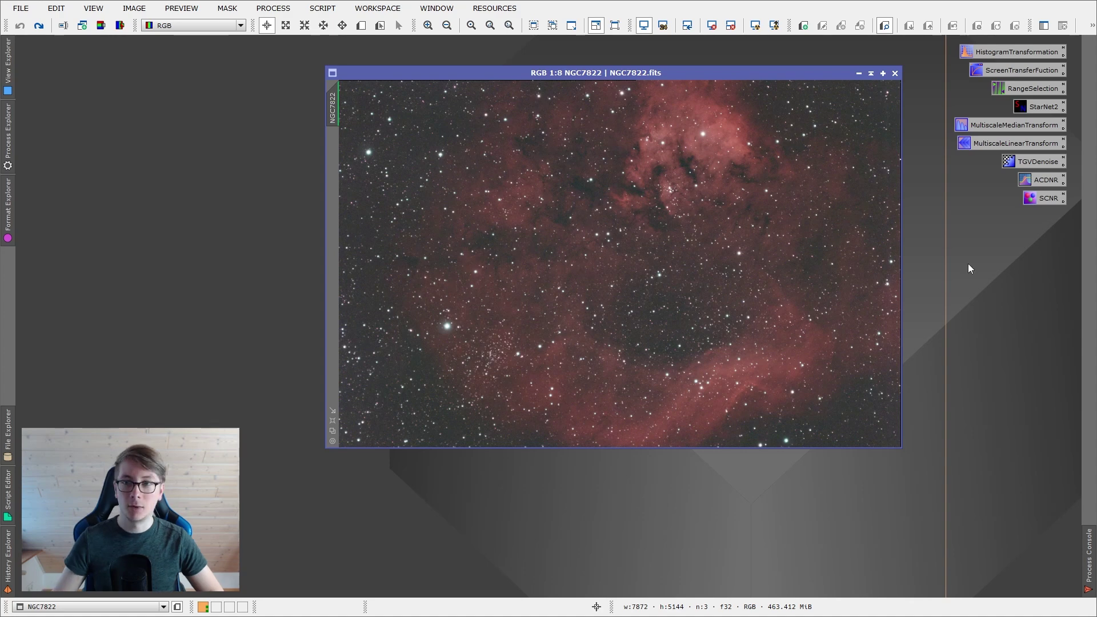
Arrange the process icons into spaced groups, separating the two Multiscale transforms from StarNet2 above and from TGVDenoise, ACDNR and SCNR below
drag(968, 262, 1043, 184)
click(988, 228)
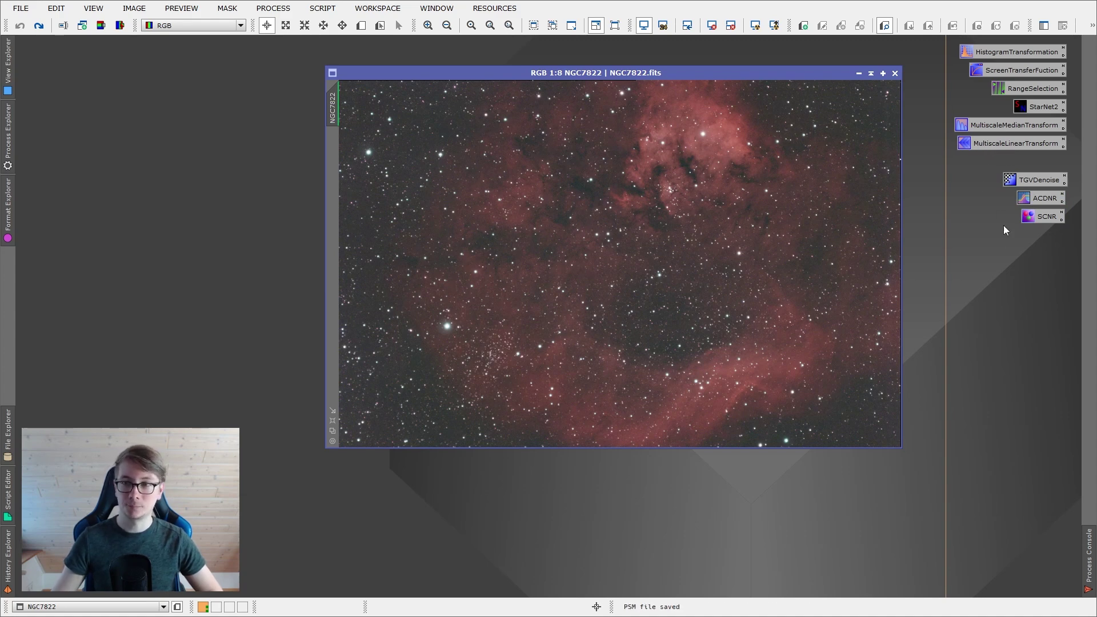
drag(1005, 229, 1043, 199)
drag(979, 184, 985, 123)
drag(987, 125, 985, 142)
click(987, 207)
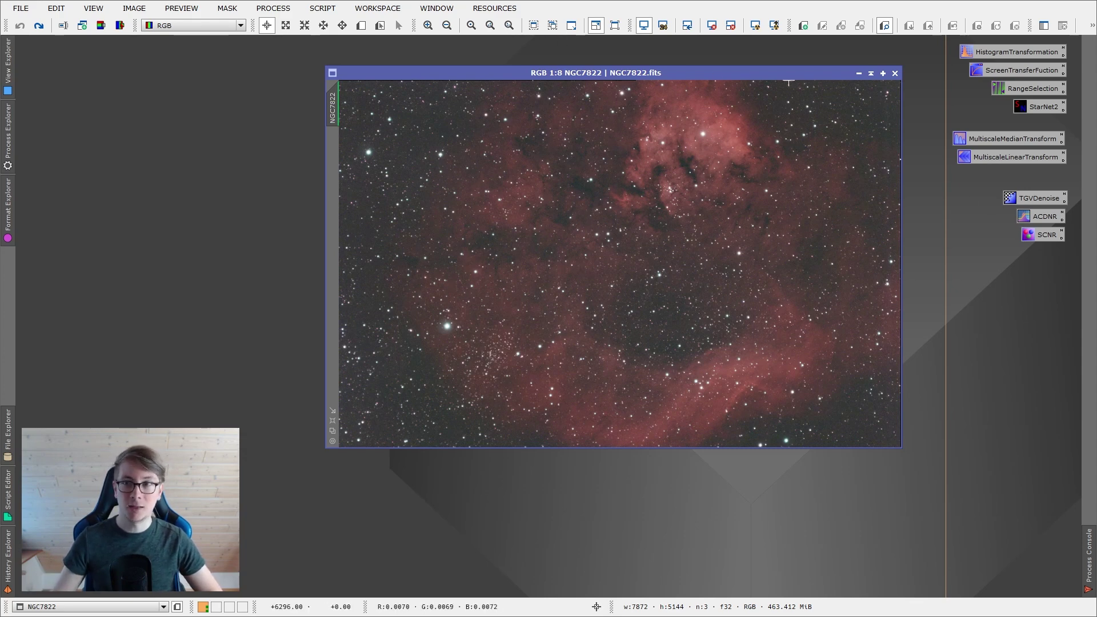
Apply the screen stretch permanently to NGC7822 with HistogramTransformation, reset the ScreenTransferFunction and close both processes
double_click(1009, 53)
double_click(1003, 71)
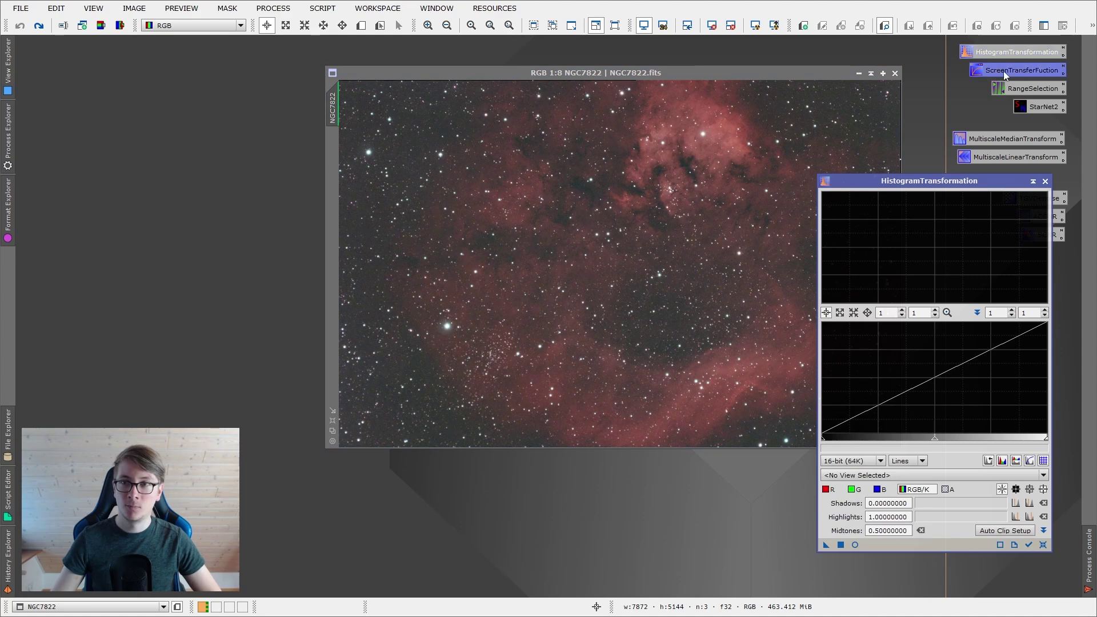
click(295, 530)
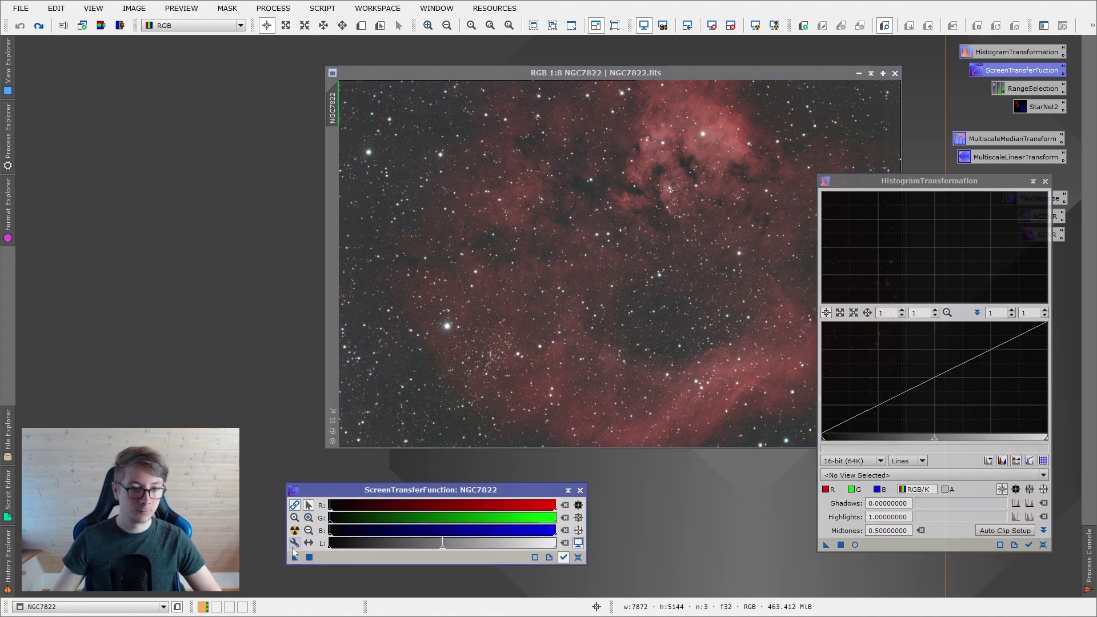
drag(295, 557, 693, 304)
key(ctrl+F12)
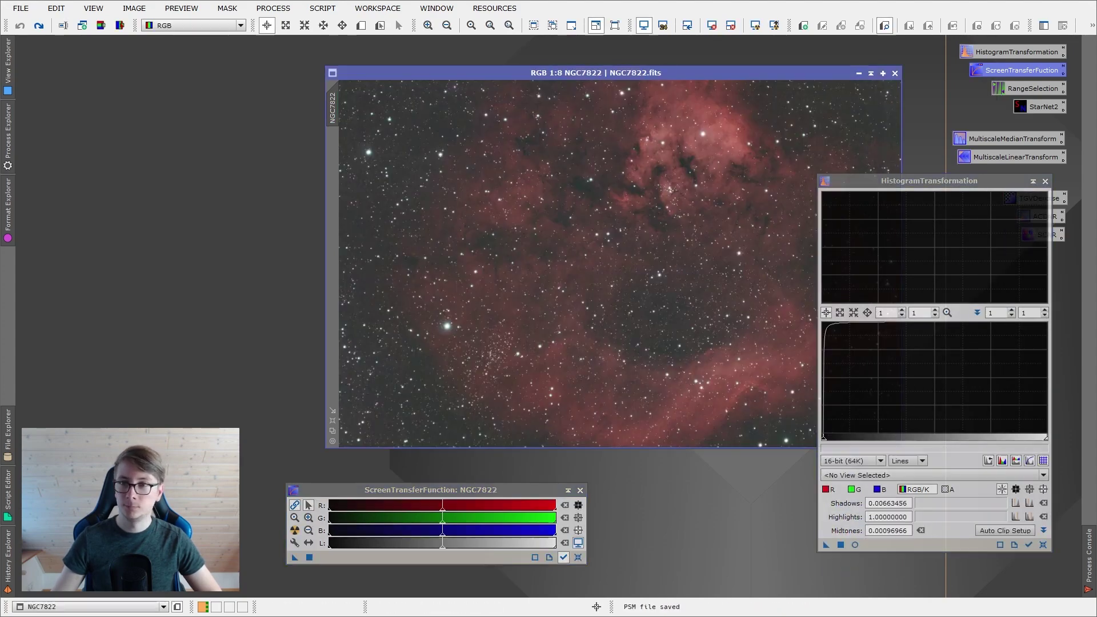
click(1044, 182)
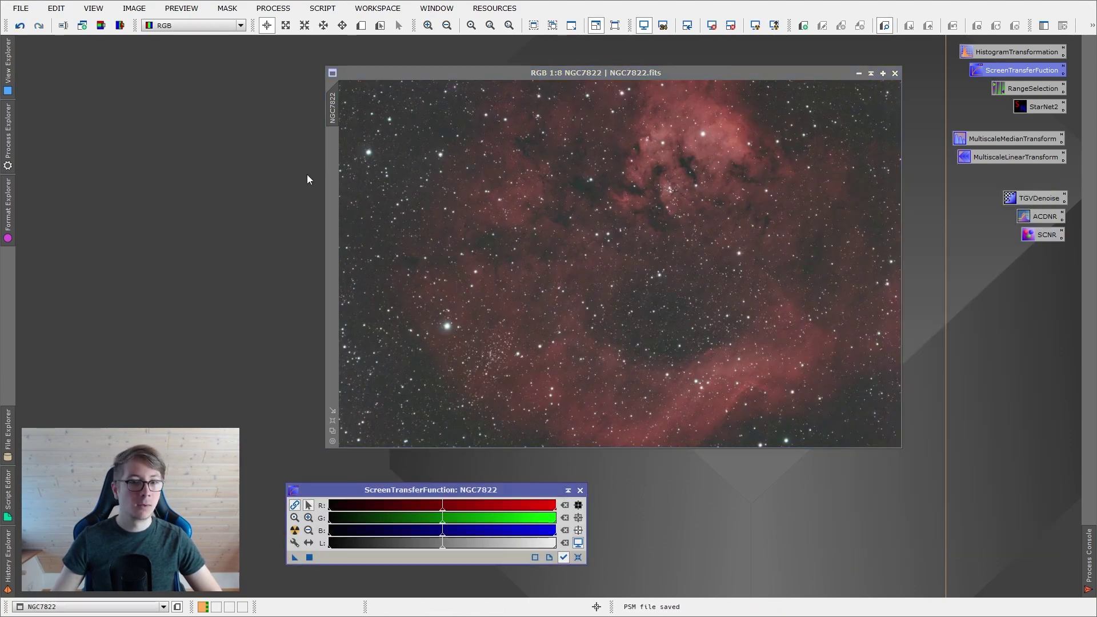
click(580, 490)
Run the ExtractWaveletLayers script on NGC7822 to extract six layers plus the residual with the 5x5 B3 Spline scaling function
click(323, 9)
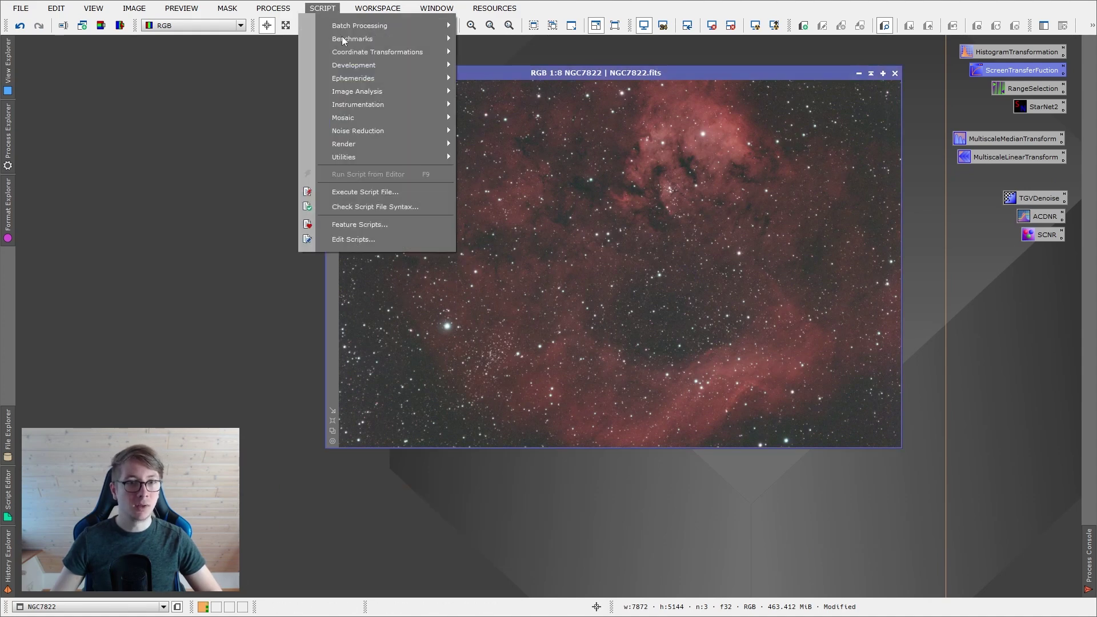
mouse_move(355, 91)
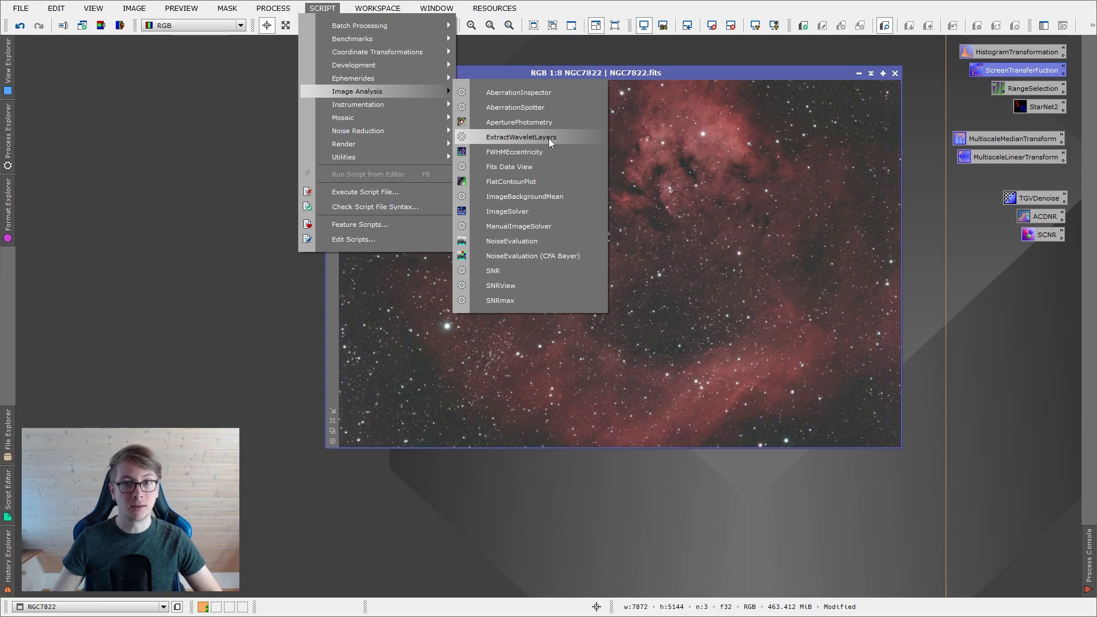
click(550, 142)
click(516, 319)
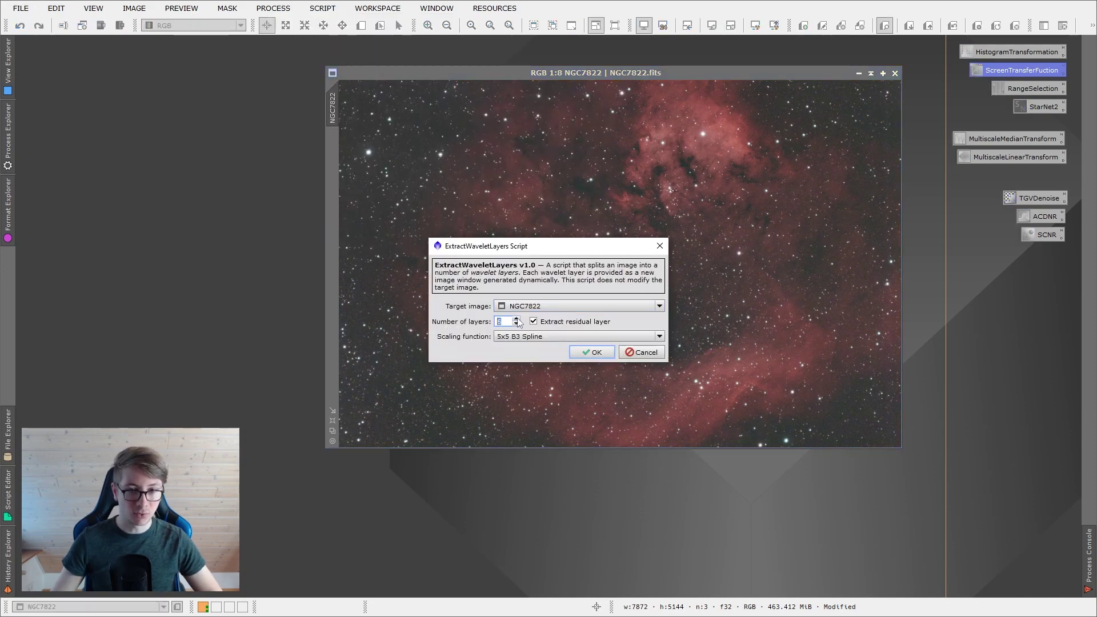
click(593, 352)
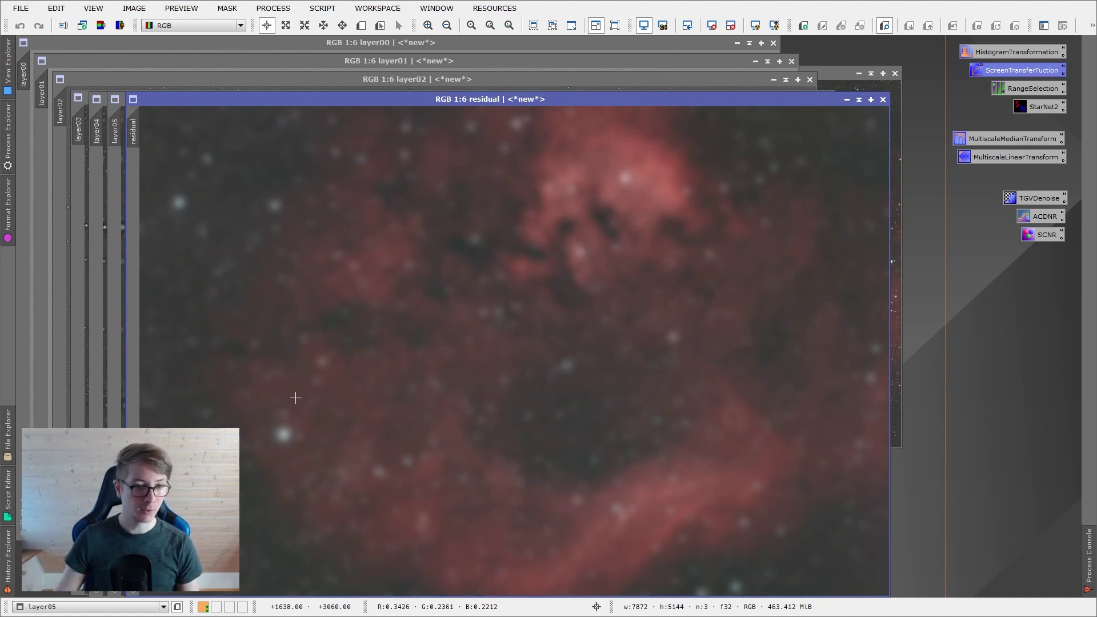
Examine the residual and layer05 images up close for the structures they contain, closing each one after viewing
scroll(589, 355, up, 8)
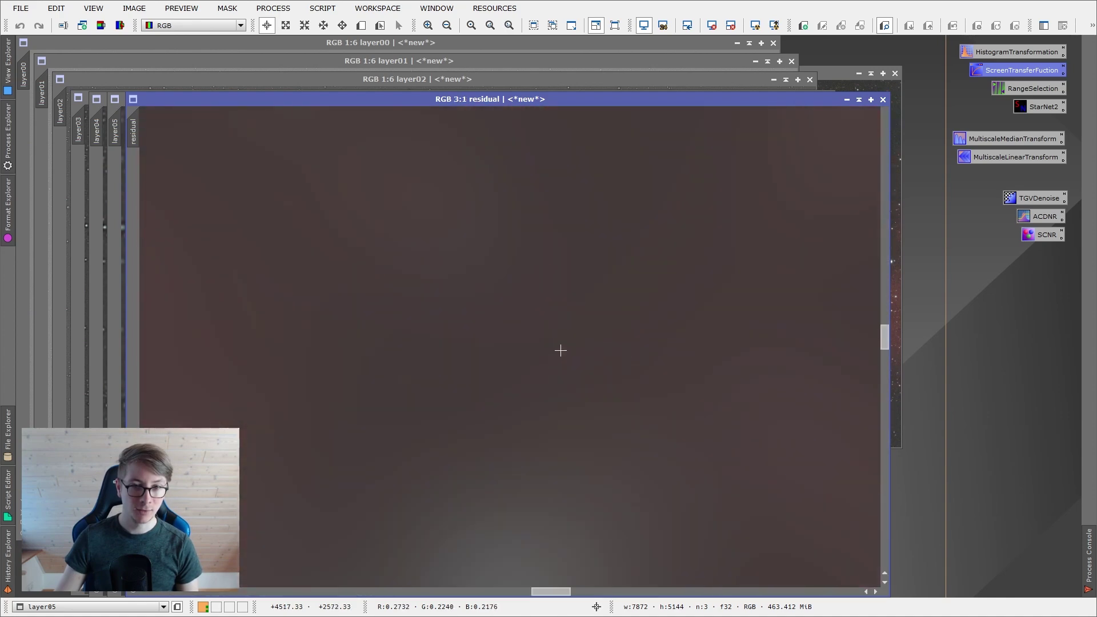
scroll(560, 350, down, 4)
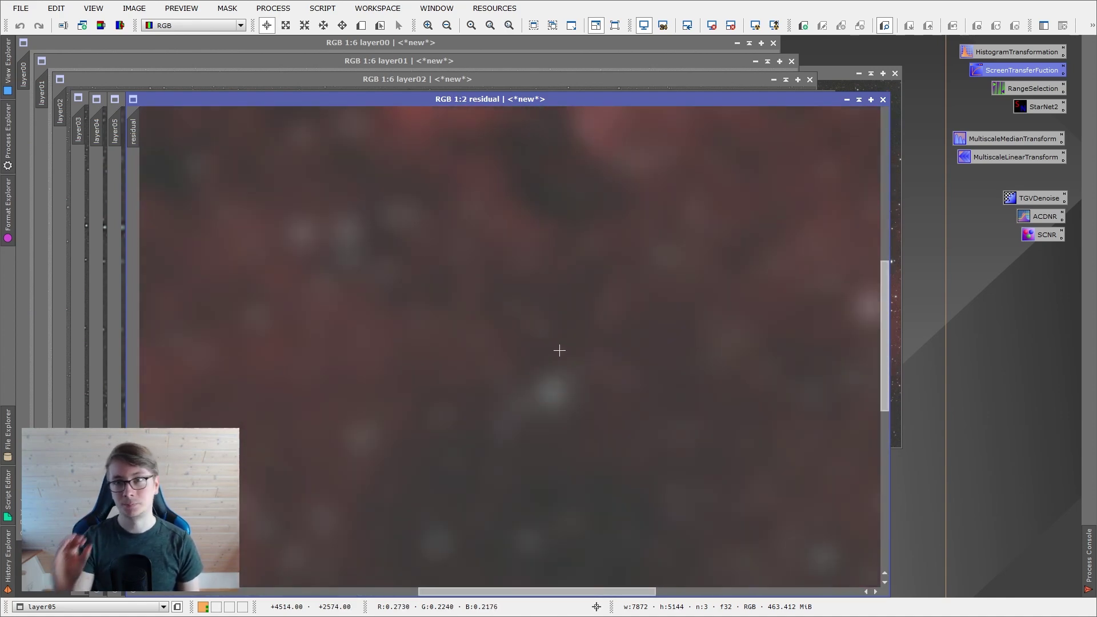
click(882, 100)
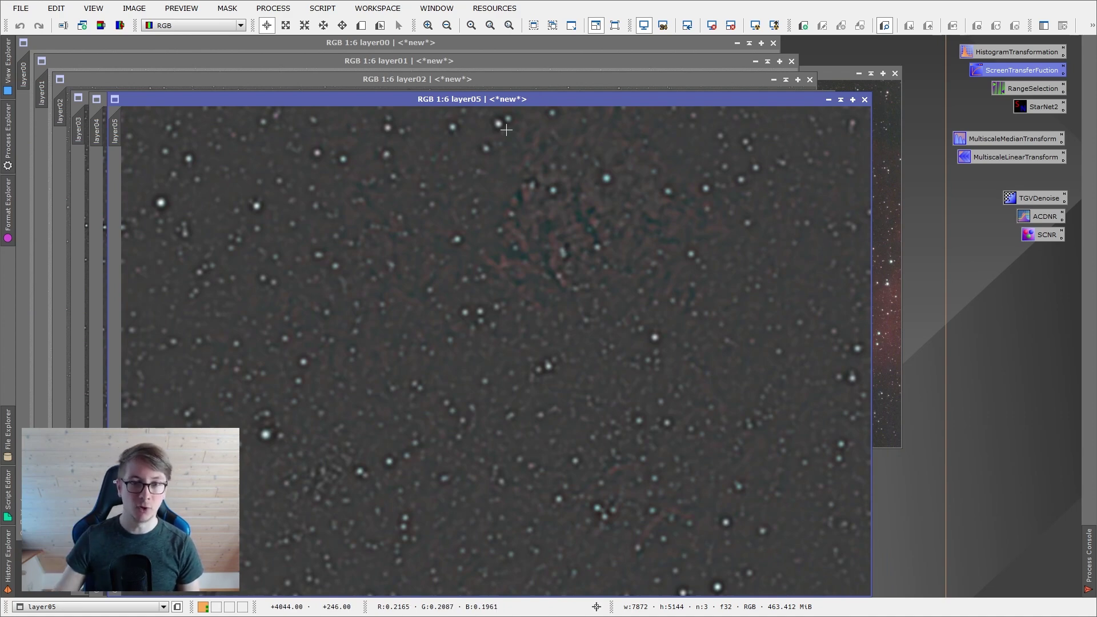
scroll(580, 276, up, 4)
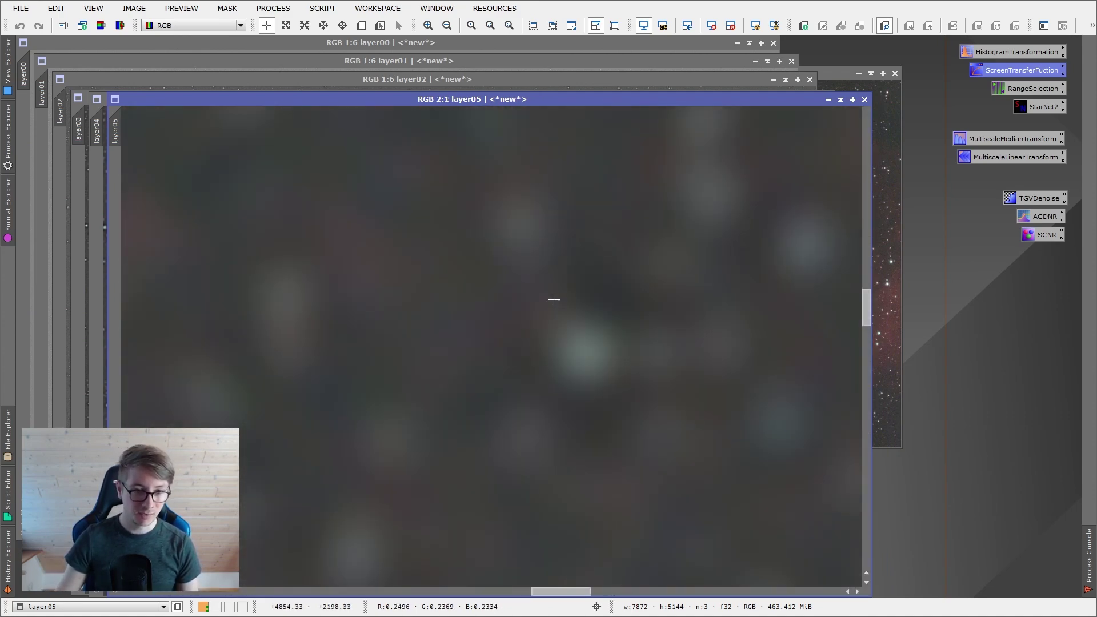
scroll(552, 300, down, 2)
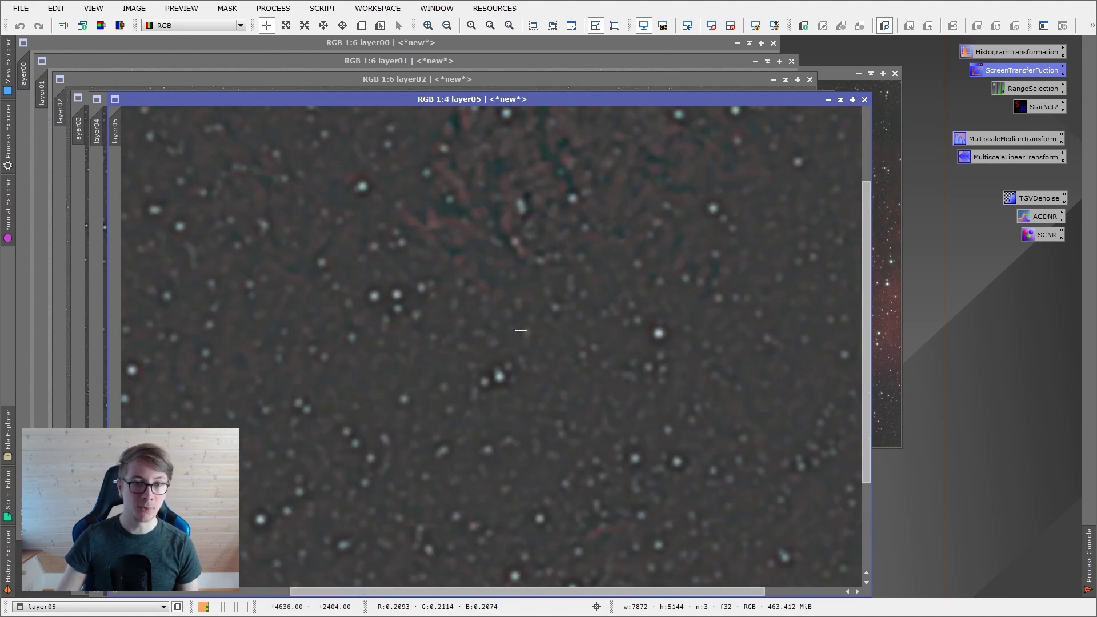
scroll(517, 326, down, 1)
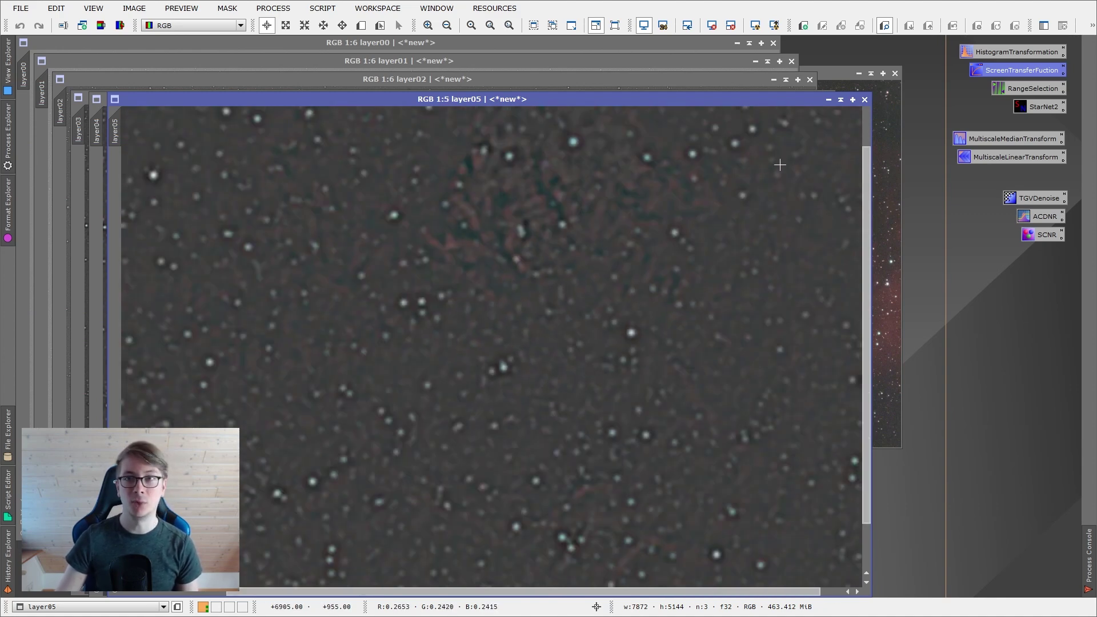
click(864, 100)
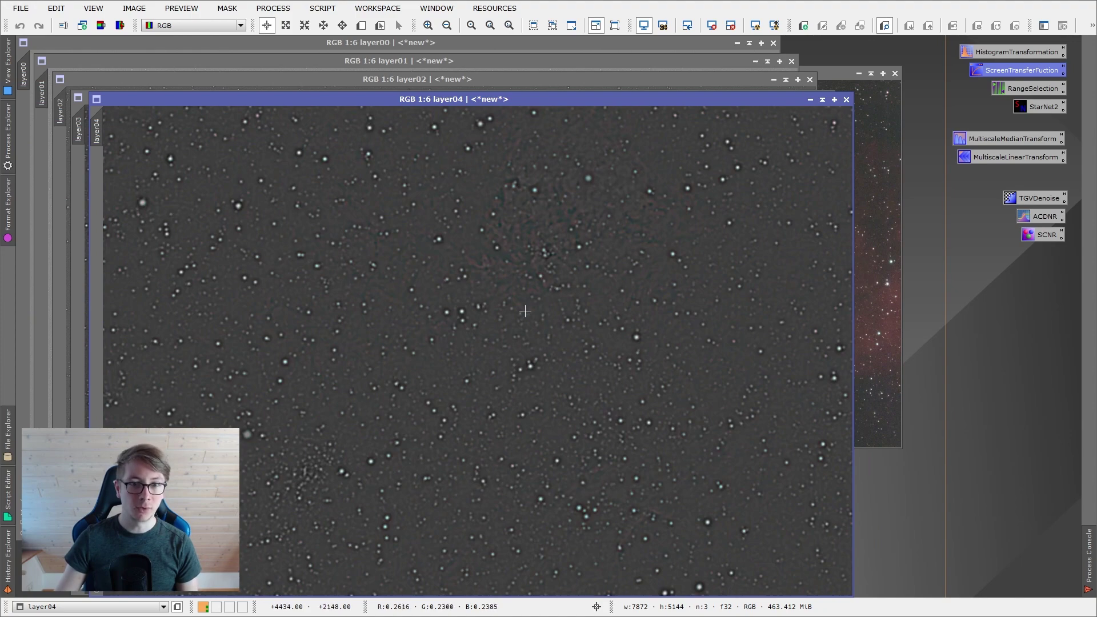
Inspect layer04 and layer03 up close to compare stars and noise at these scales, closing each one after viewing
scroll(524, 310, up, 6)
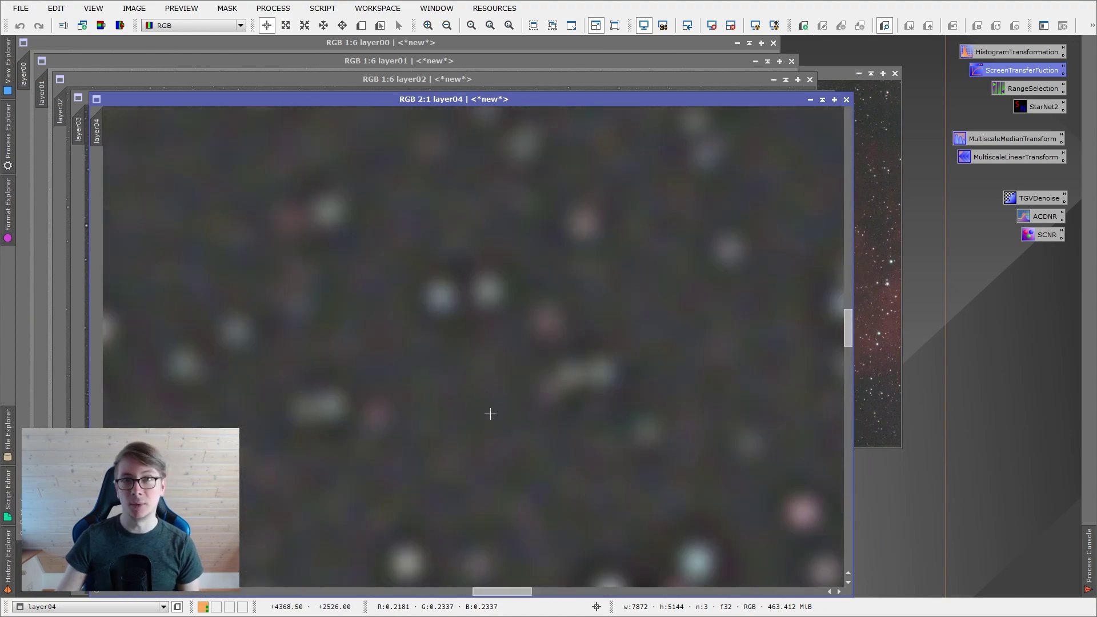
scroll(490, 411, down, 4)
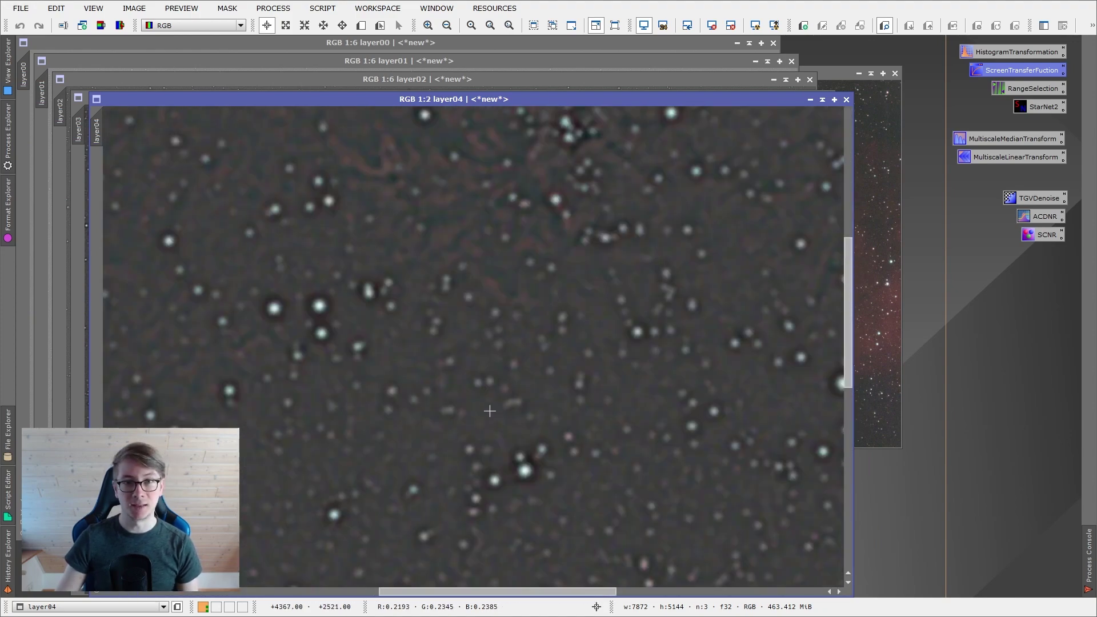
click(846, 100)
scroll(512, 357, up, 7)
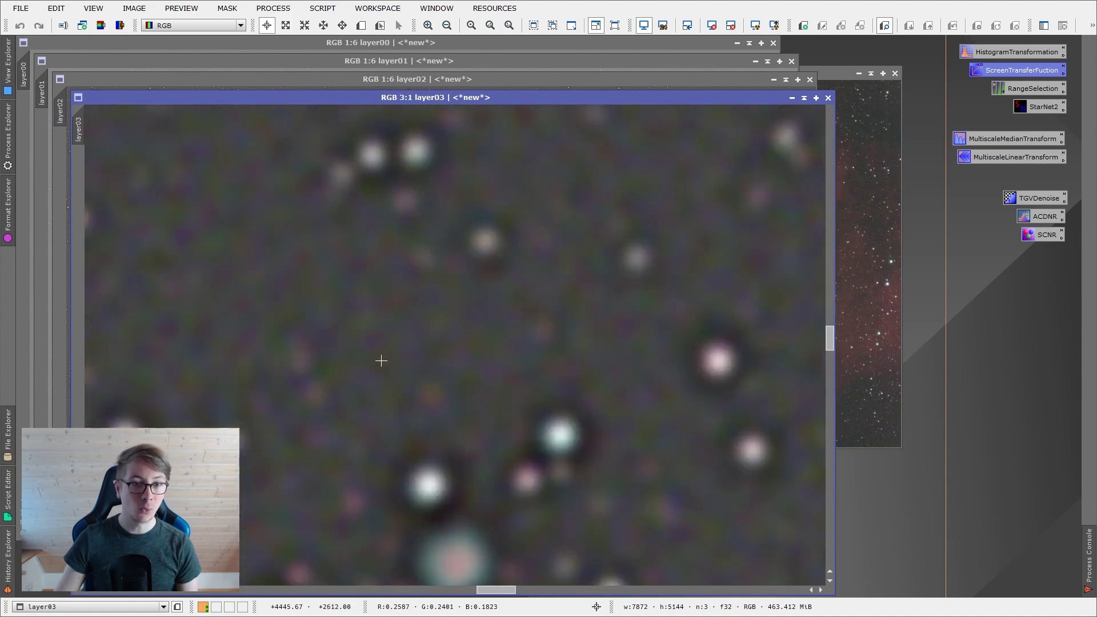
click(828, 98)
Inspect the noise pattern in layer02 and layer01 up close, closing each one after viewing
scroll(446, 307, up, 3)
scroll(445, 307, up, 4)
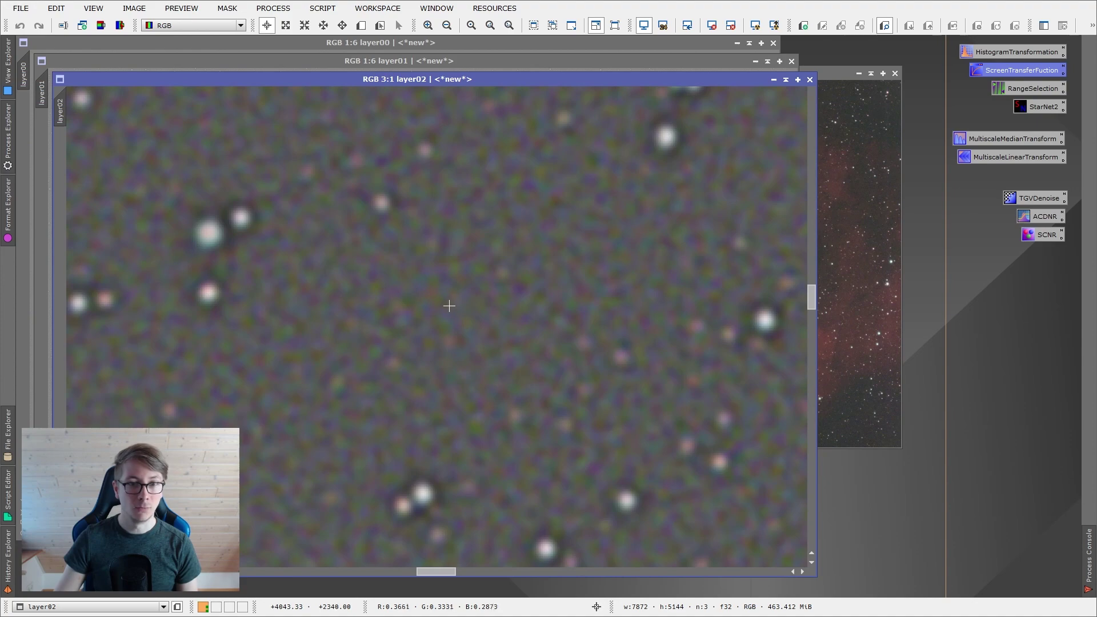
click(810, 80)
scroll(473, 273, up, 8)
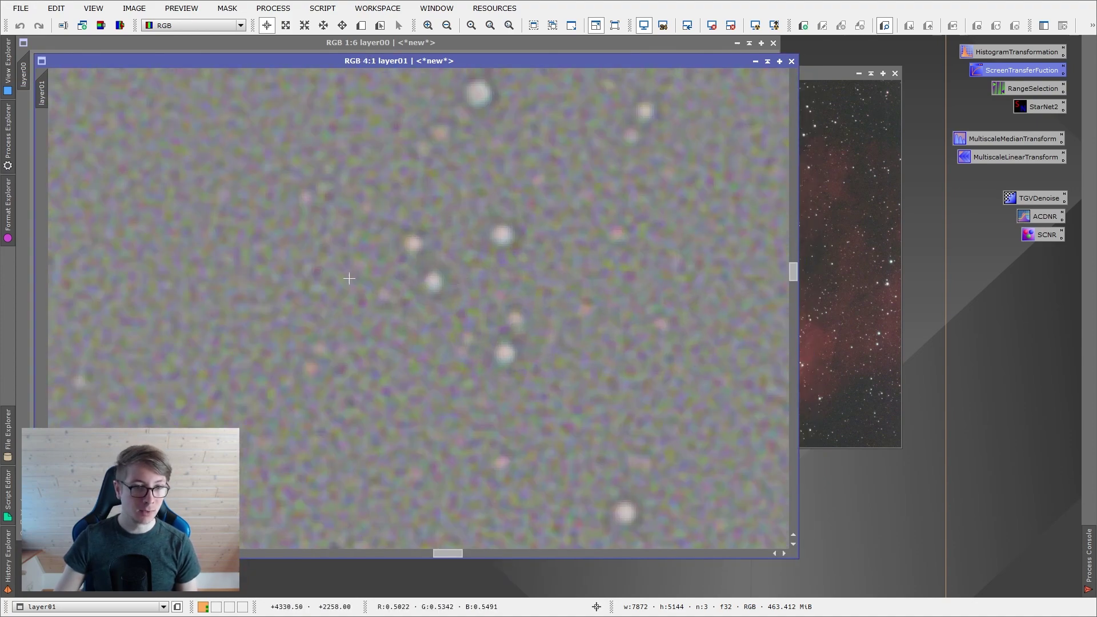
click(791, 61)
Examine the finest-scale noise in layer00 at pixel level and at full view, and close the image
scroll(428, 247, up, 10)
scroll(428, 249, up, 8)
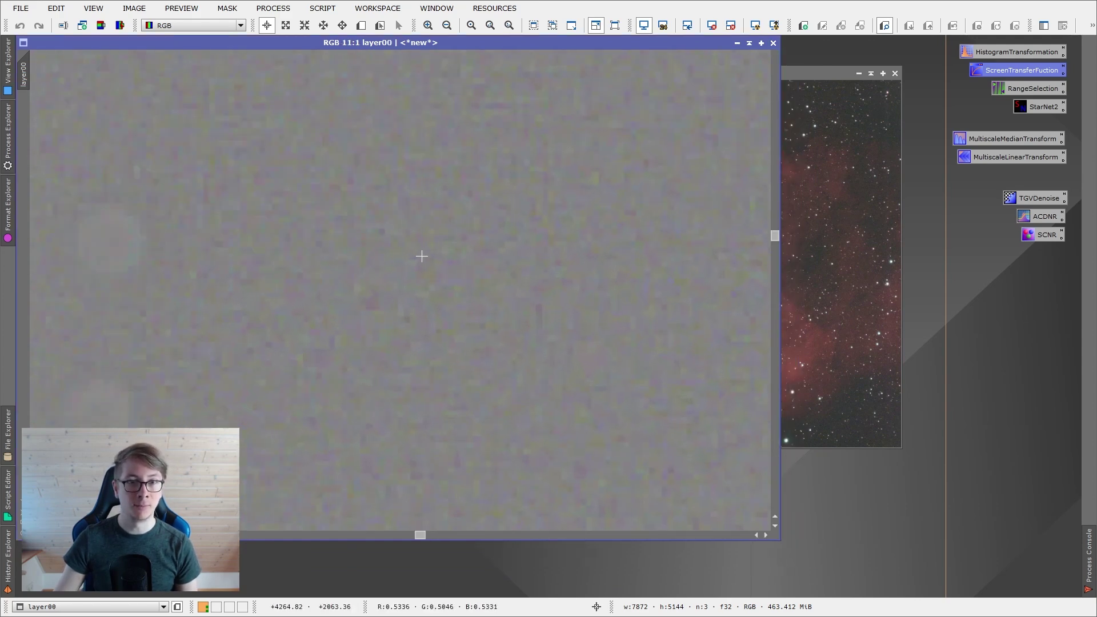
scroll(580, 247, down, 4)
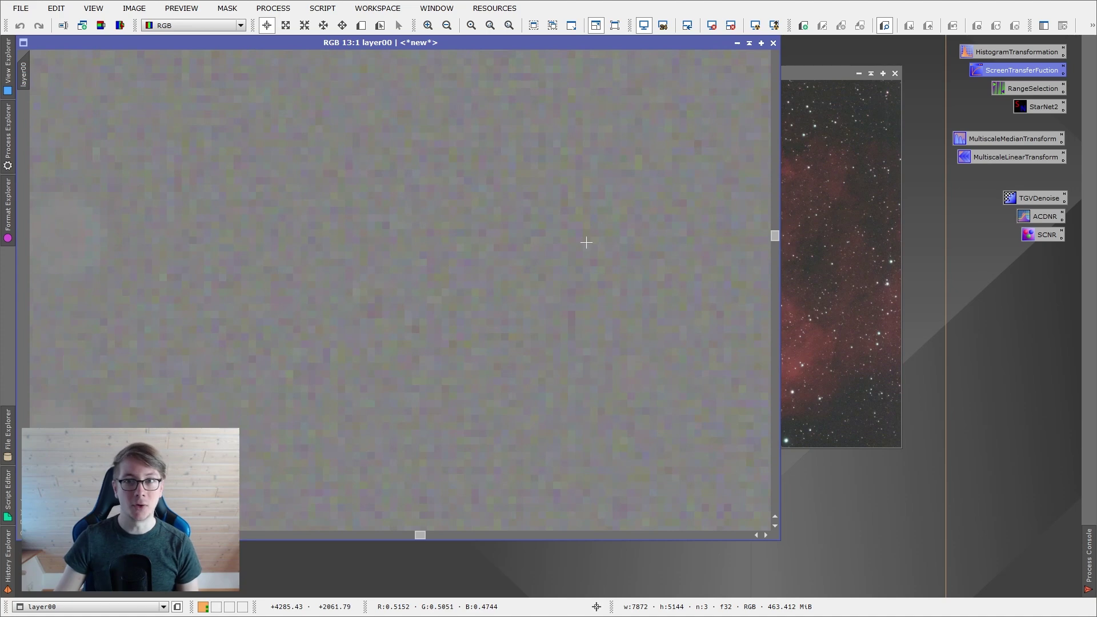
scroll(580, 248, down, 15)
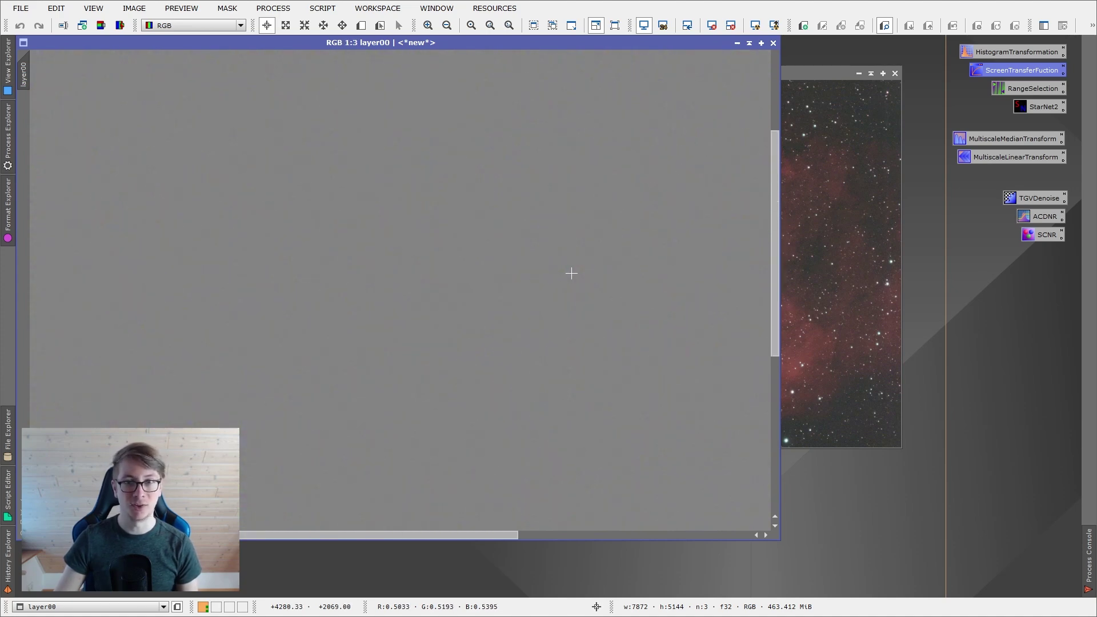
scroll(571, 273, up, 1)
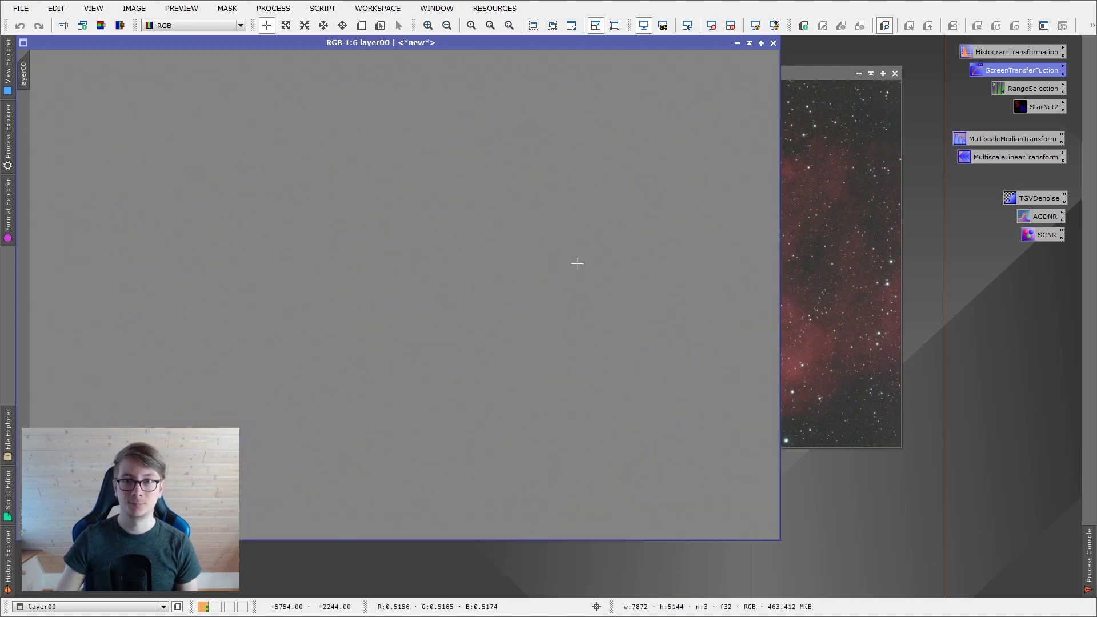
click(773, 43)
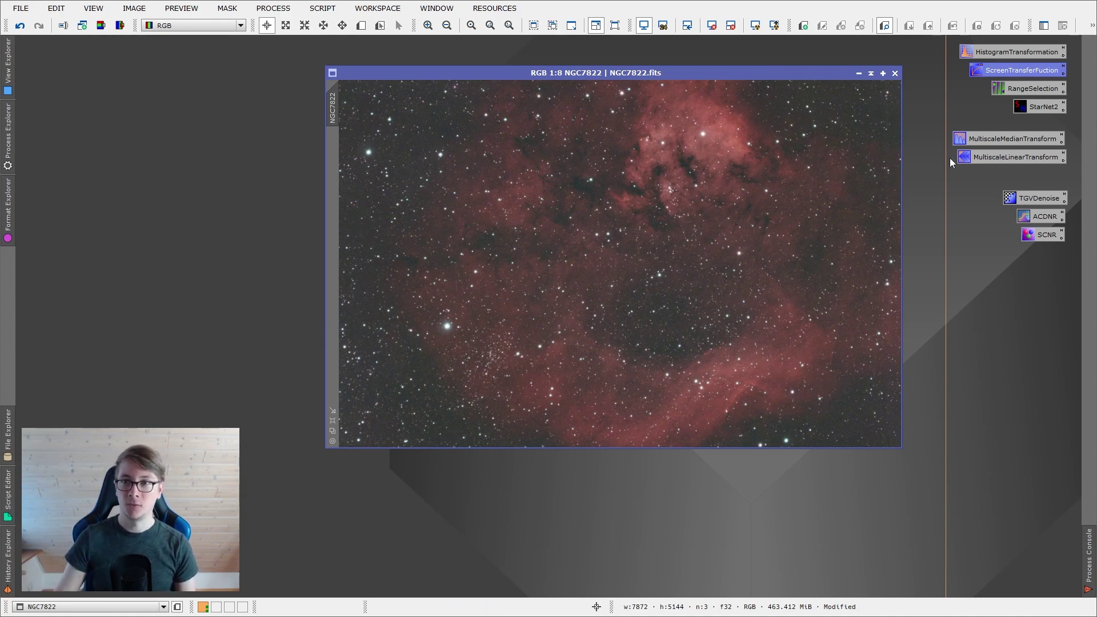
Open the MultiscaleLinearTransform process and place it beside the NGC7822 image
double_click(1009, 160)
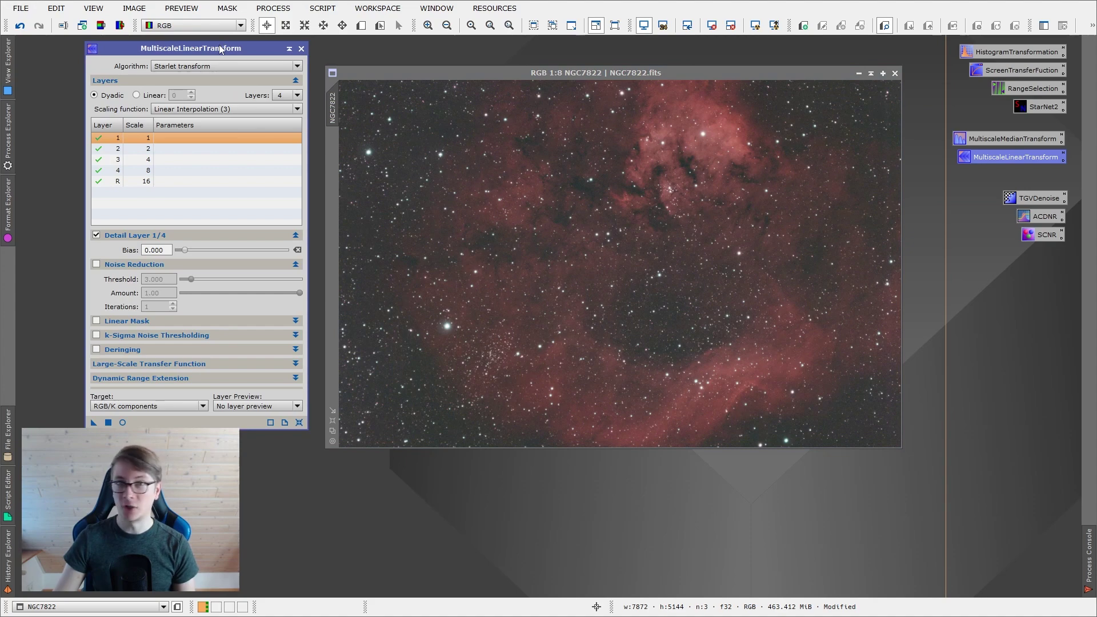
drag(219, 46, 215, 42)
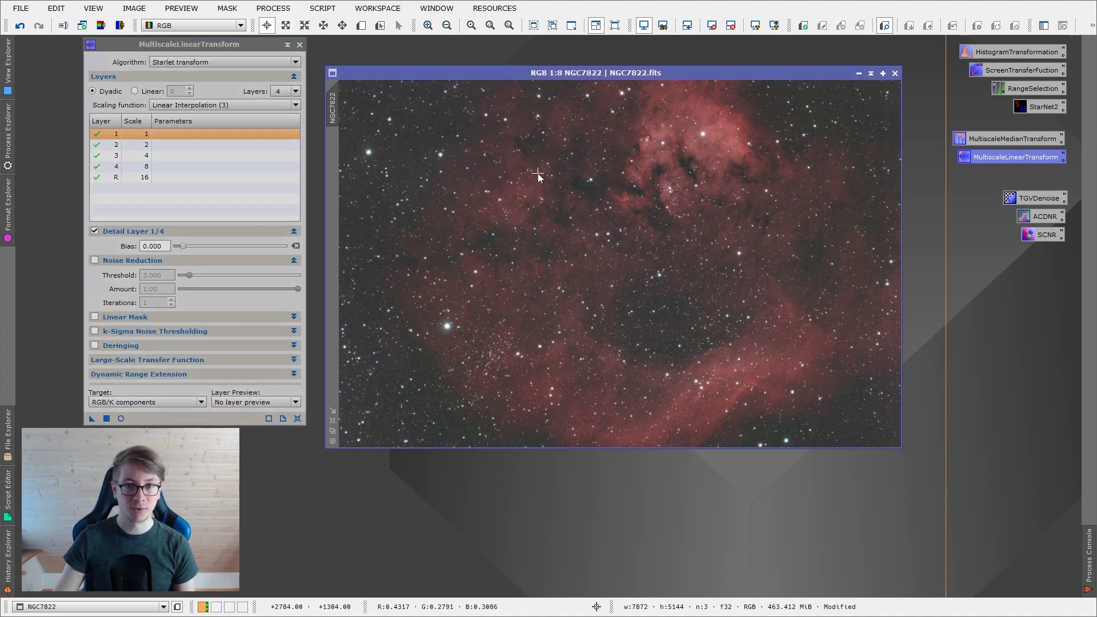
Undo the permanent histogram stretch on NGC7822 and display the linear image with an automatic screen stretch
right_click(537, 173)
click(555, 181)
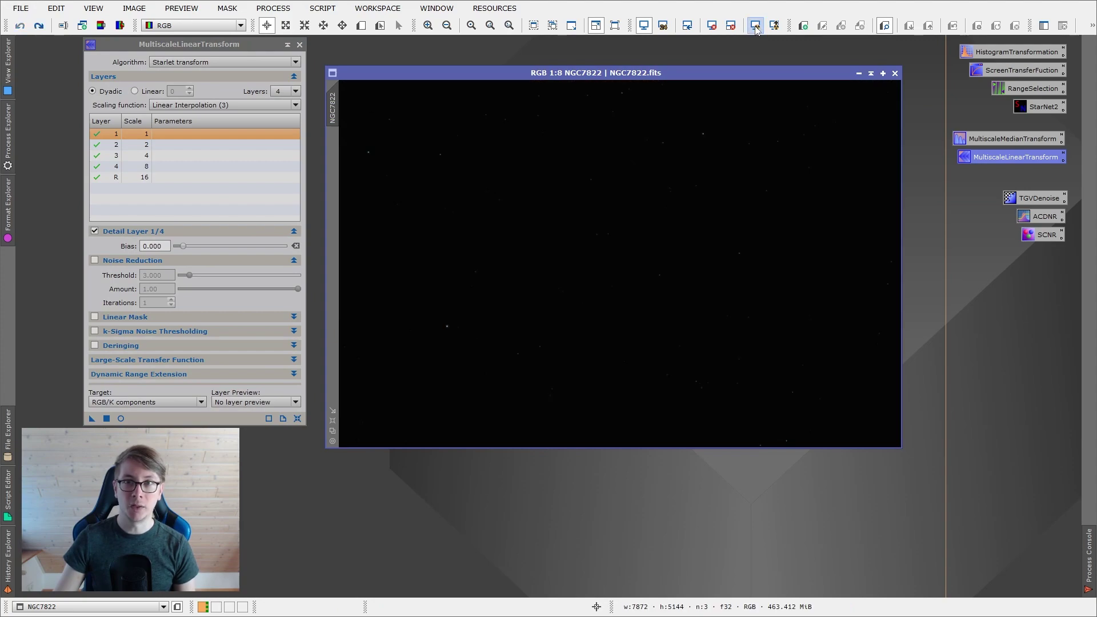
click(755, 26)
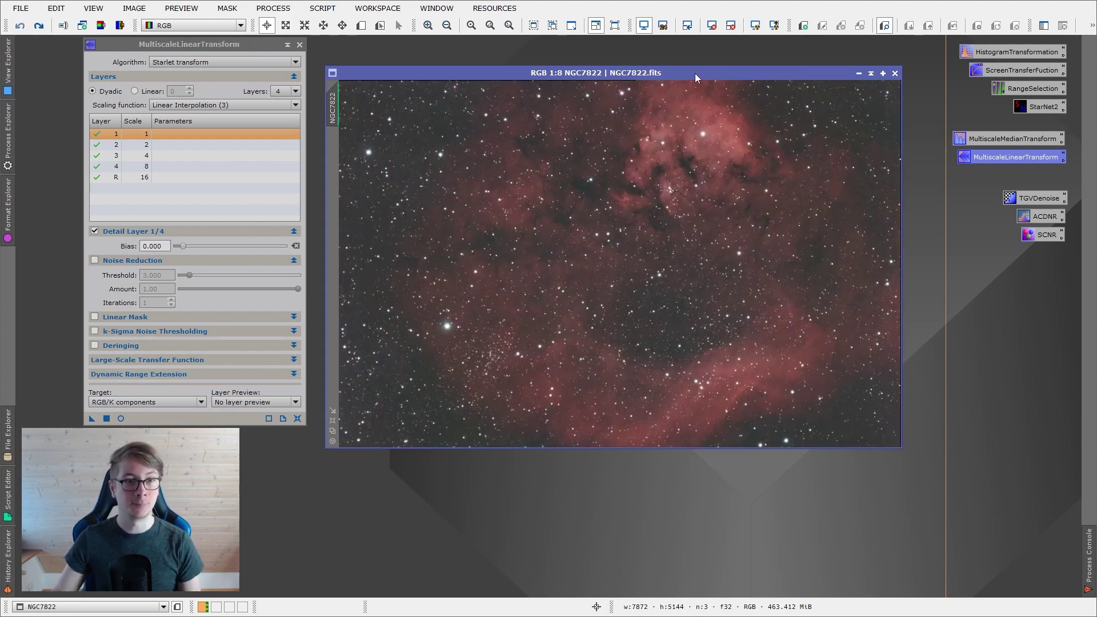
Switch the algorithm to Multiscale linear transform and set the number of layers to 5
click(166, 60)
click(164, 81)
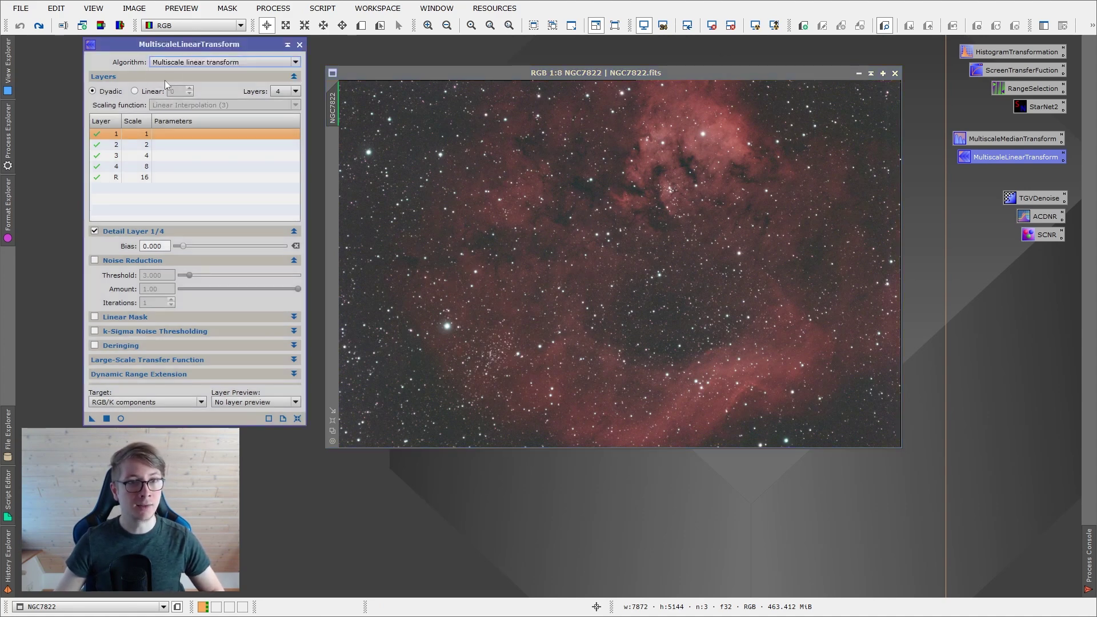
click(224, 176)
click(283, 94)
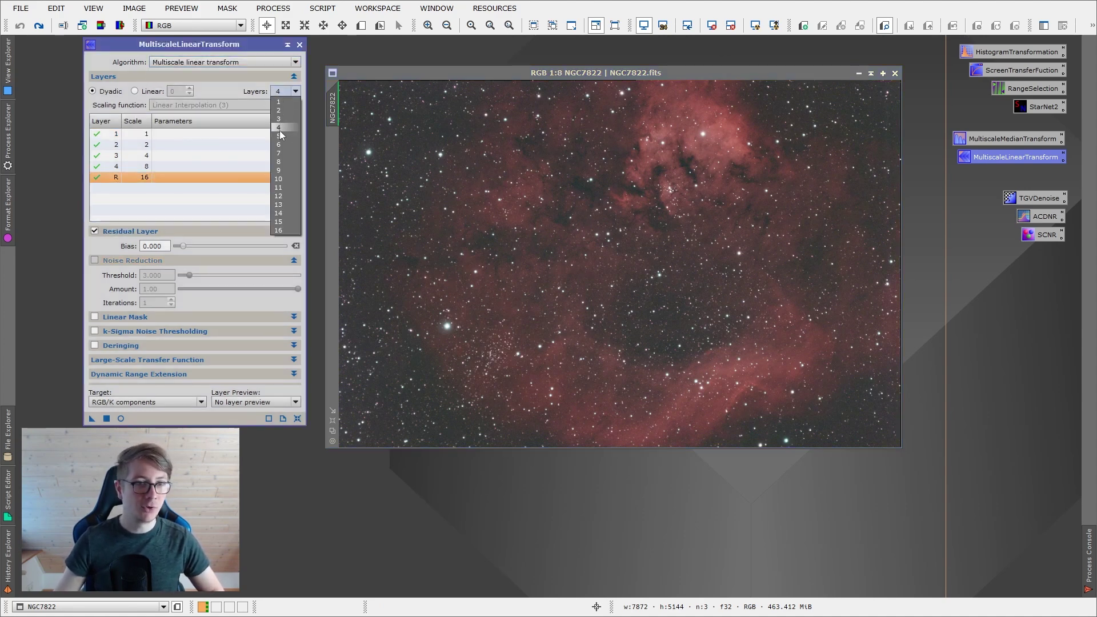
click(280, 143)
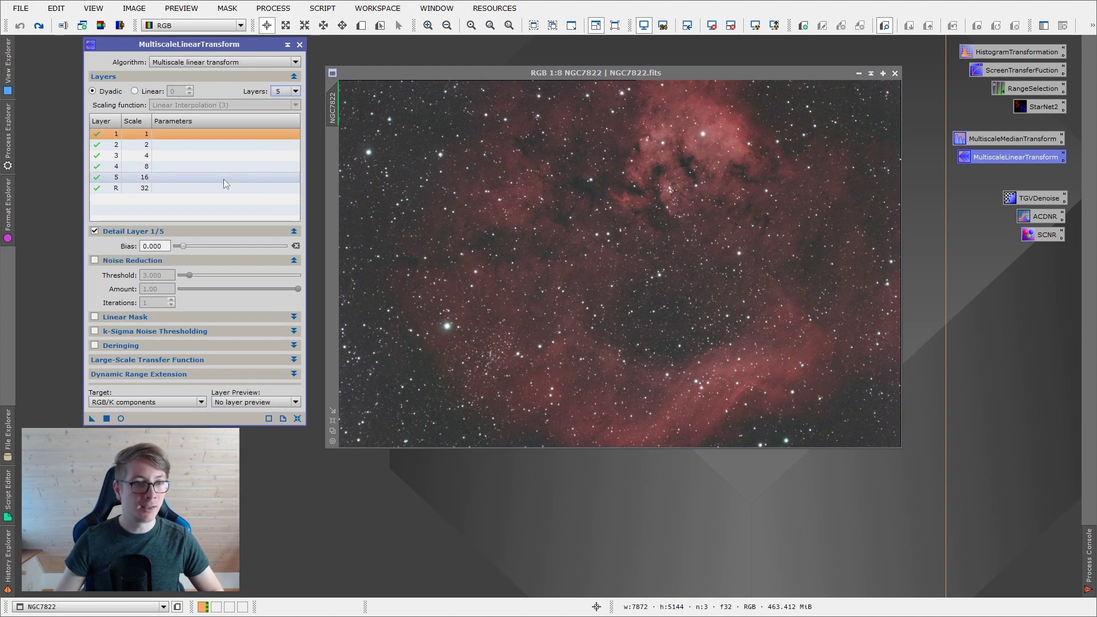
click(118, 190)
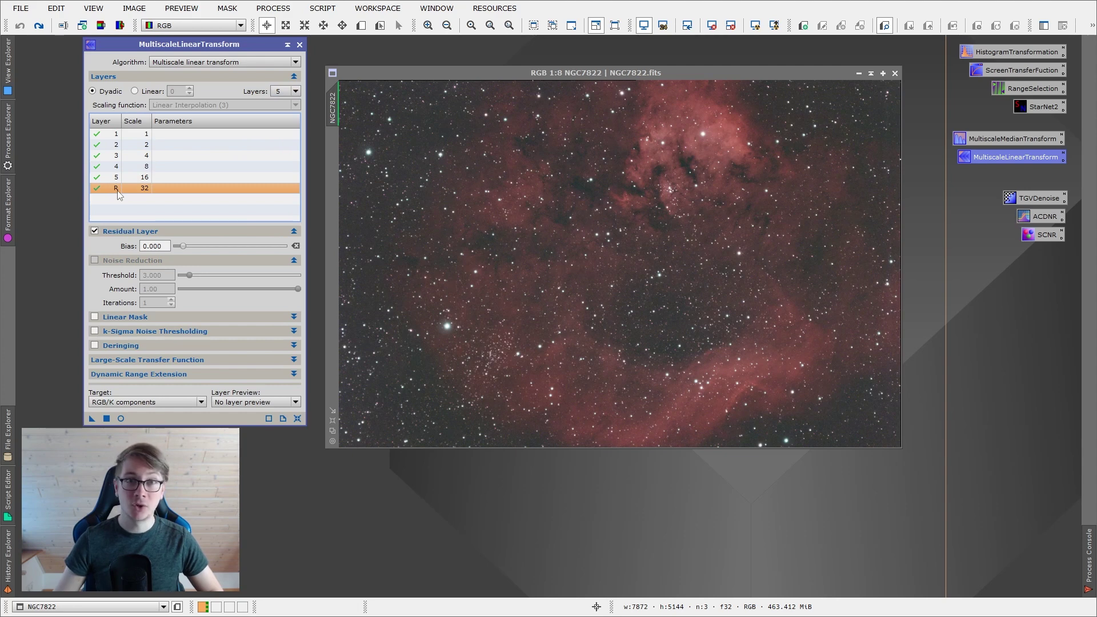
Try a bias of 4.200 on detail layer 1 and reset it to the default
click(119, 135)
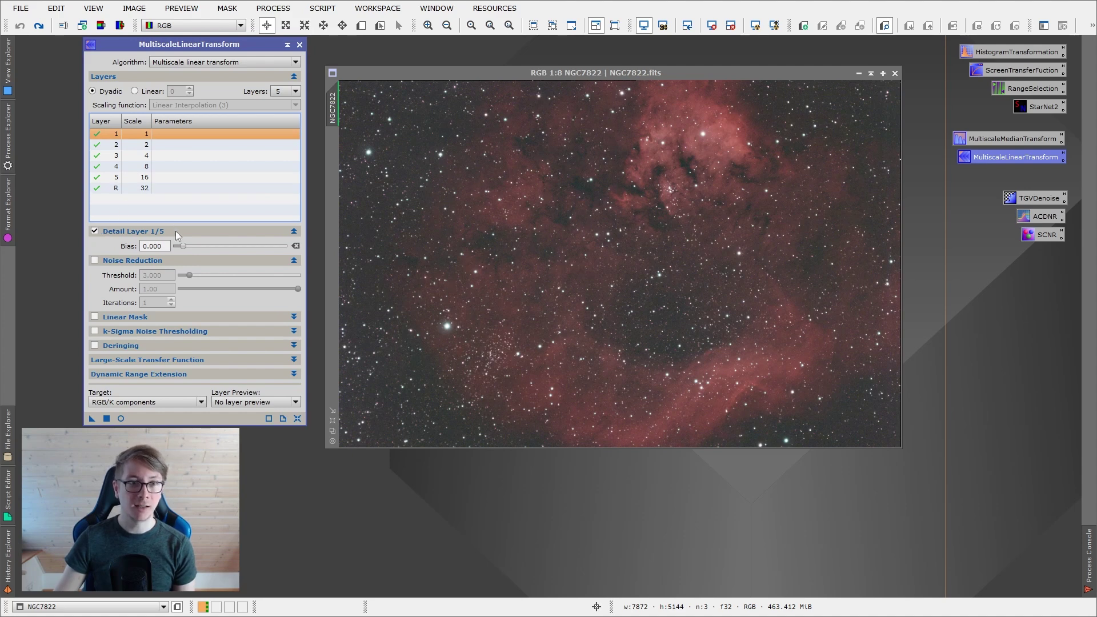
drag(183, 247, 212, 245)
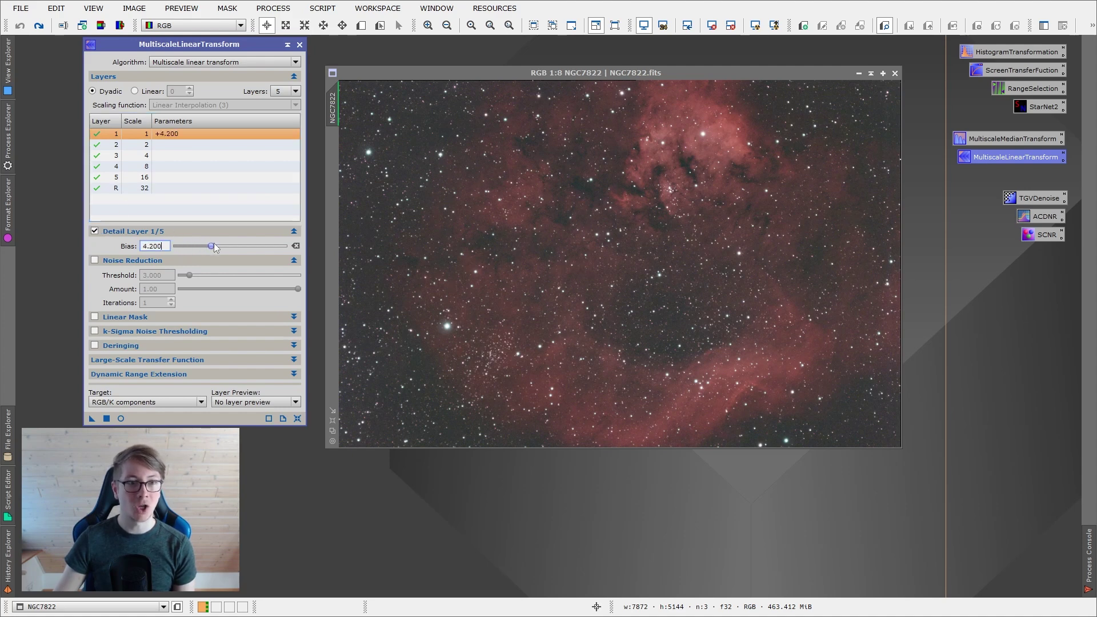
click(296, 246)
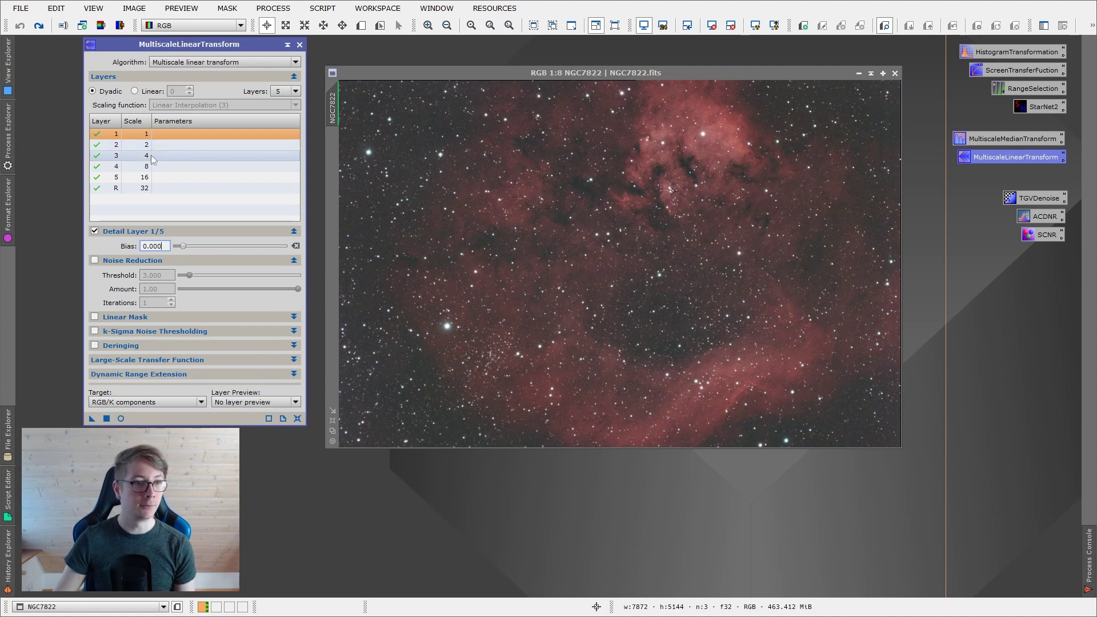
Enable noise reduction on detail layers 1 to 5
click(95, 262)
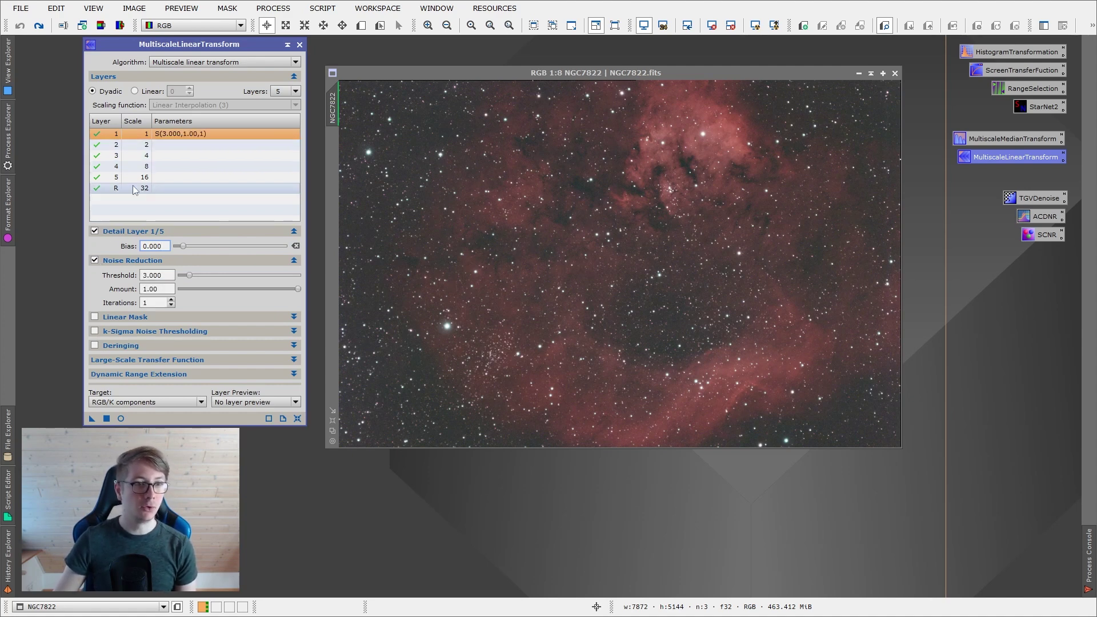
click(163, 144)
click(95, 261)
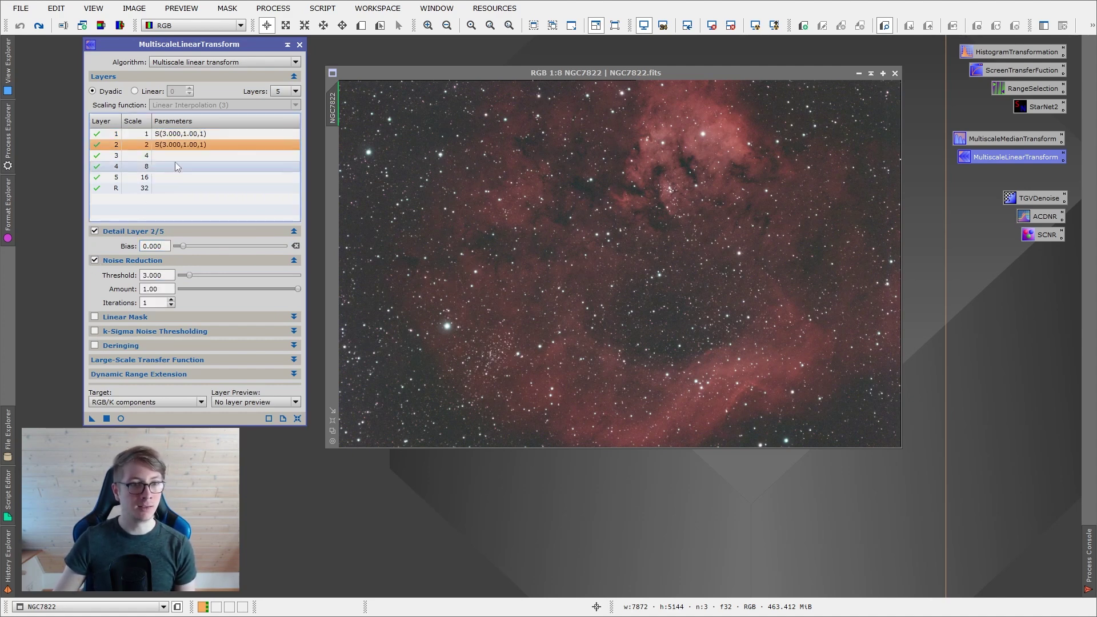
click(176, 164)
click(95, 261)
click(171, 154)
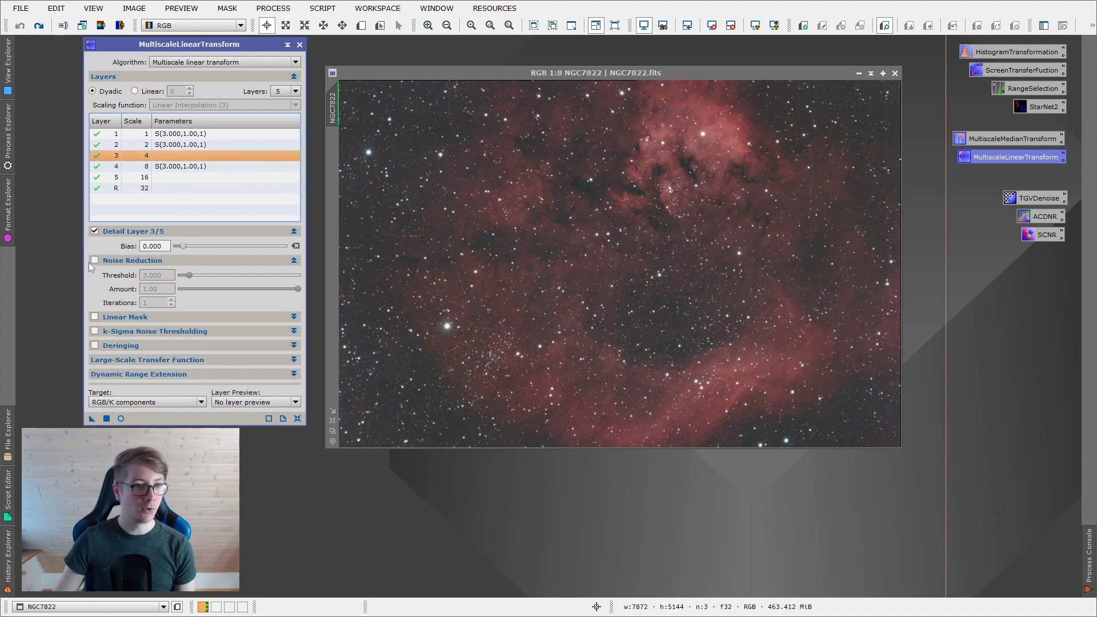
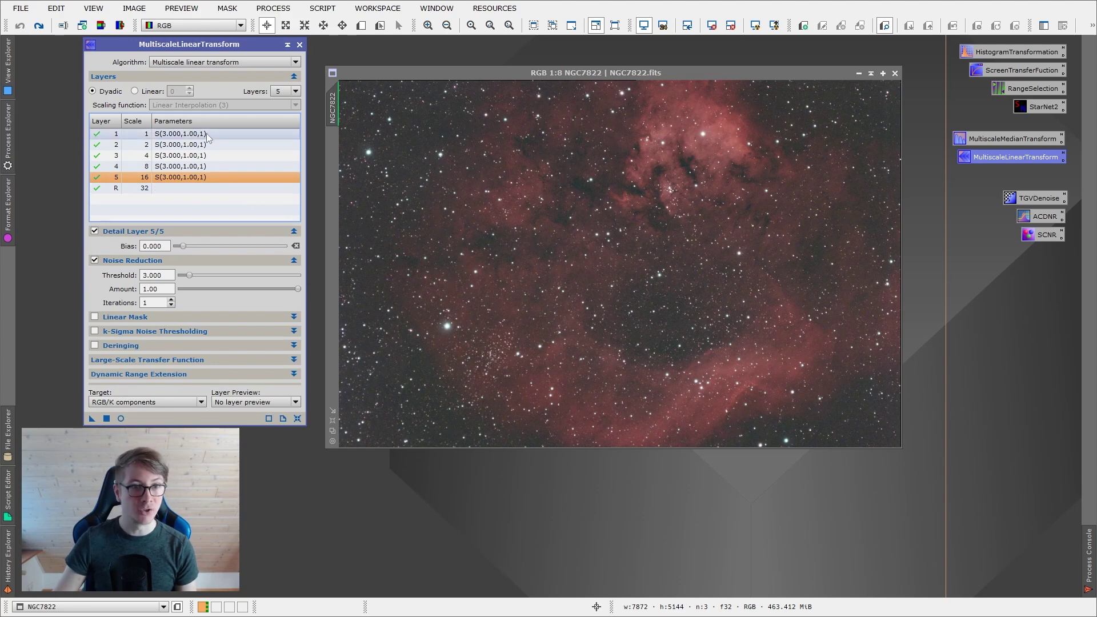
Set the noise reduction thresholds to 8.000 for layer 1, 4.500 for layer 2, 2.000 for layer 4 and 1.000 for layer 5
click(182, 133)
drag(189, 276, 197, 276)
click(199, 146)
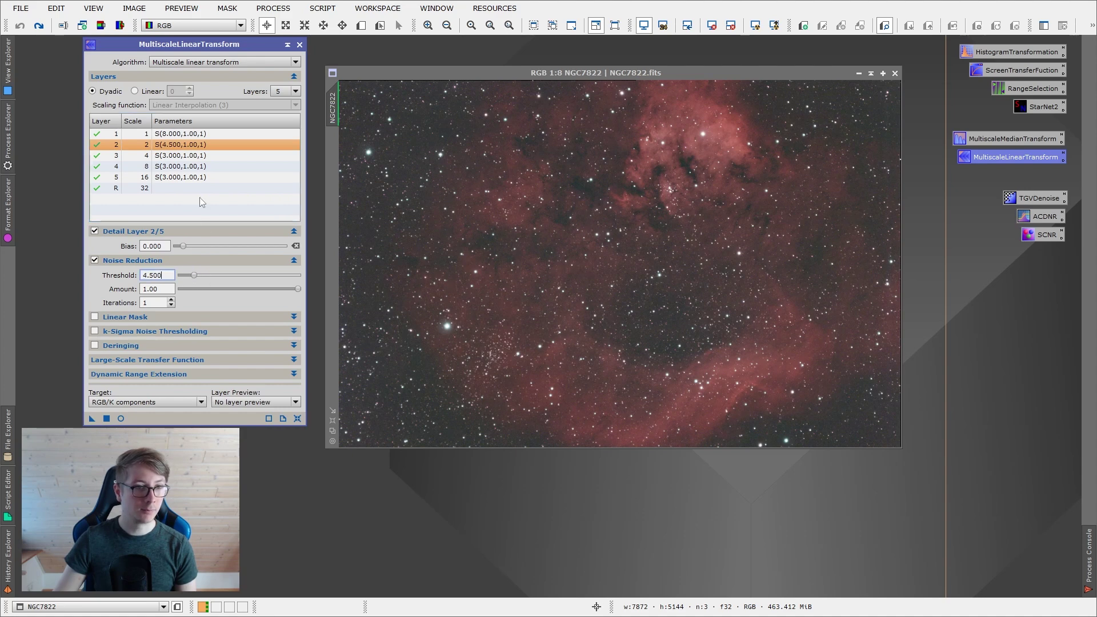
click(199, 166)
drag(187, 278, 187, 273)
click(179, 177)
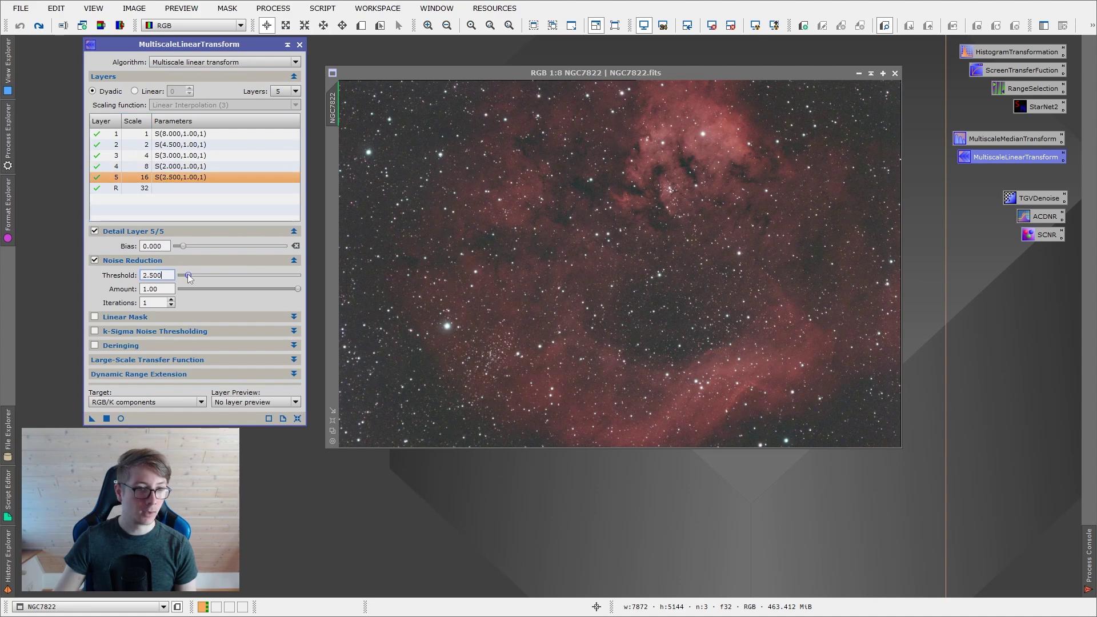
Reduce the noise reduction amounts to 0.88, 0.44, 0.23 and 0.10 for layers 2, 3, 4 and 5
click(188, 134)
click(207, 146)
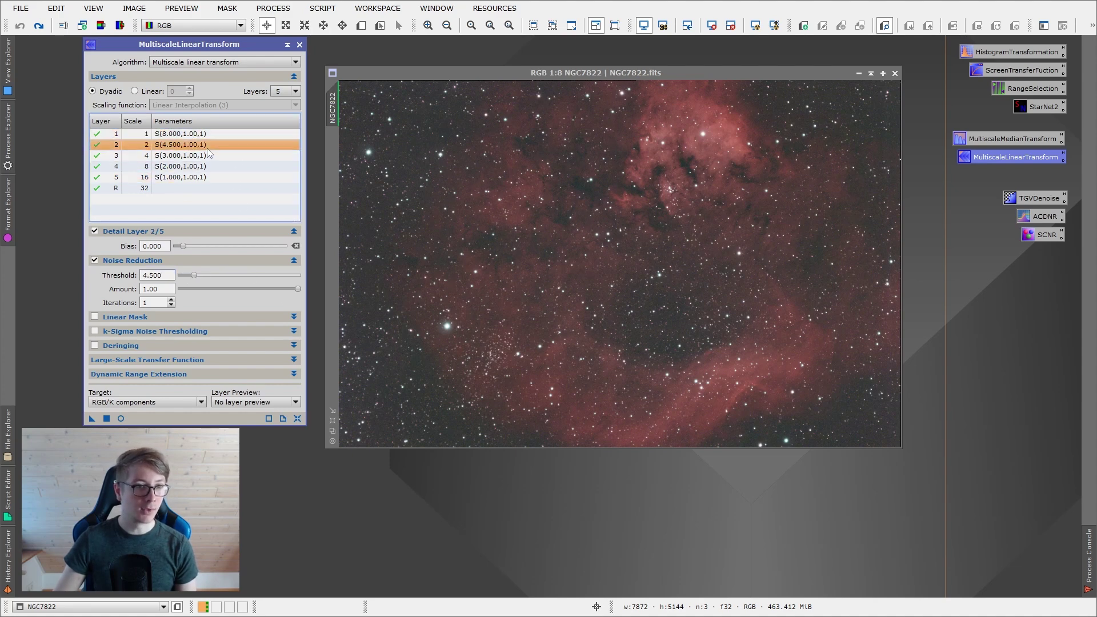
drag(298, 289, 207, 290)
click(217, 156)
click(208, 167)
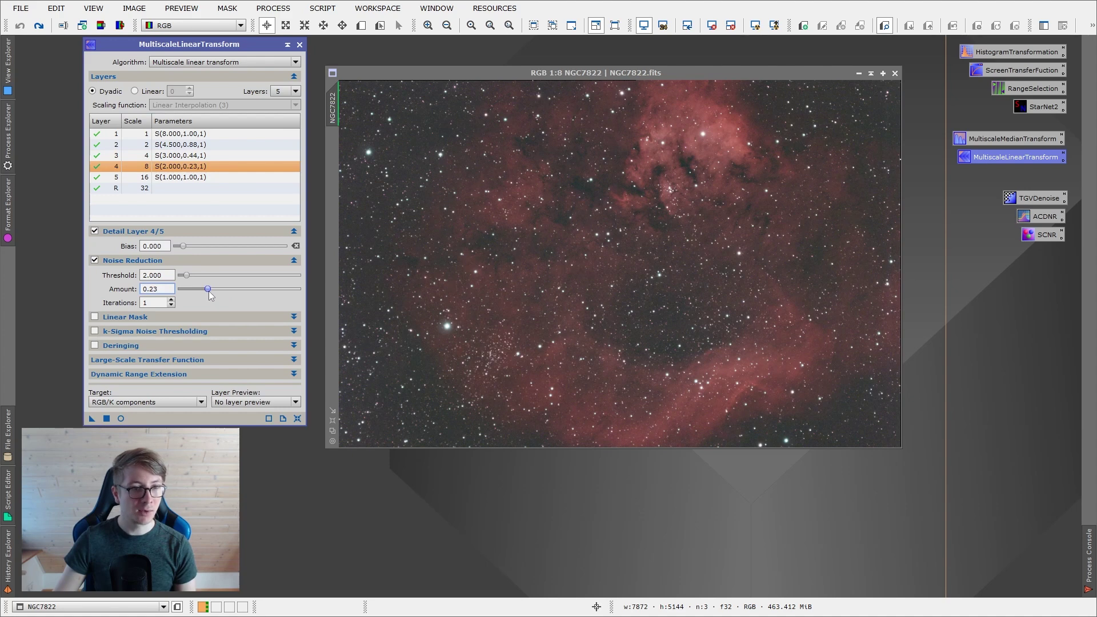
click(220, 177)
drag(295, 289, 191, 289)
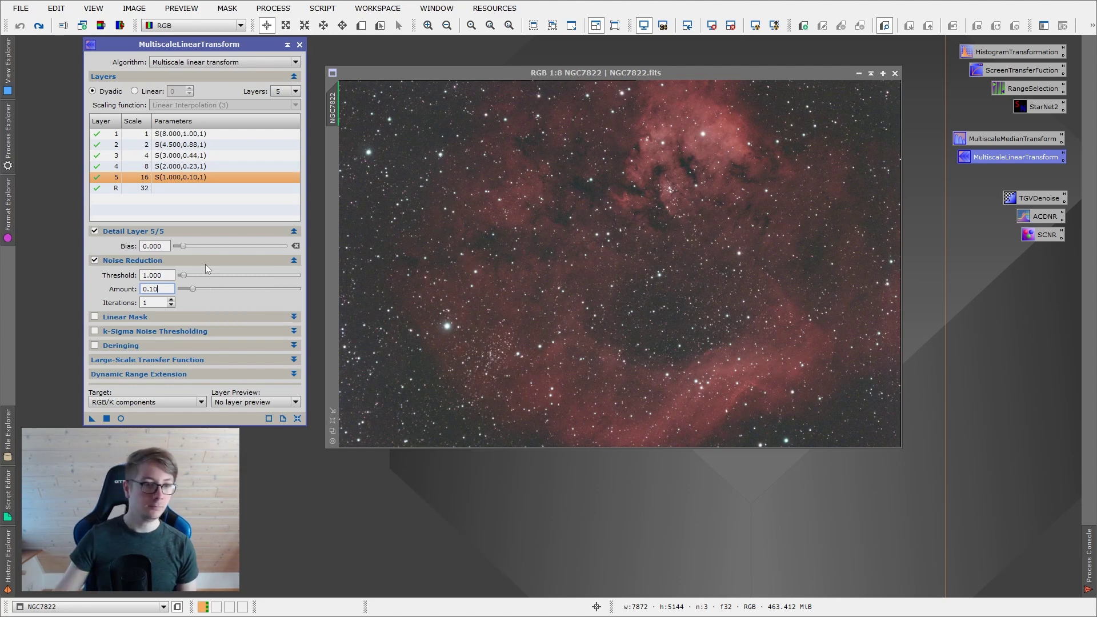
Enable the linear mask with its mask preview and show it in a real-time preview beside the process window
click(112, 320)
click(143, 330)
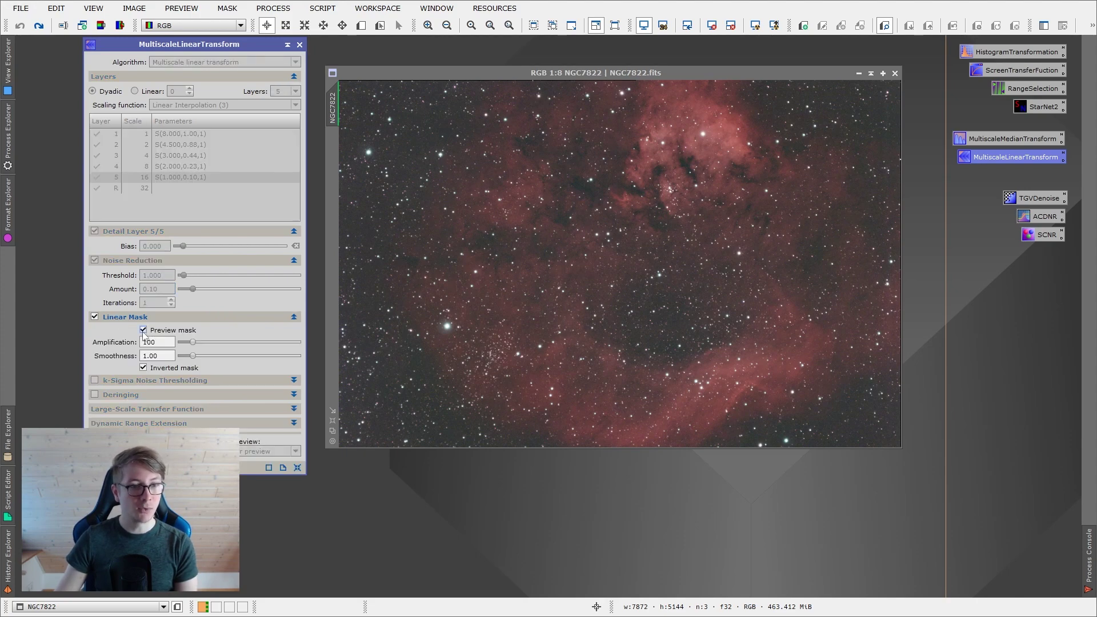
click(268, 468)
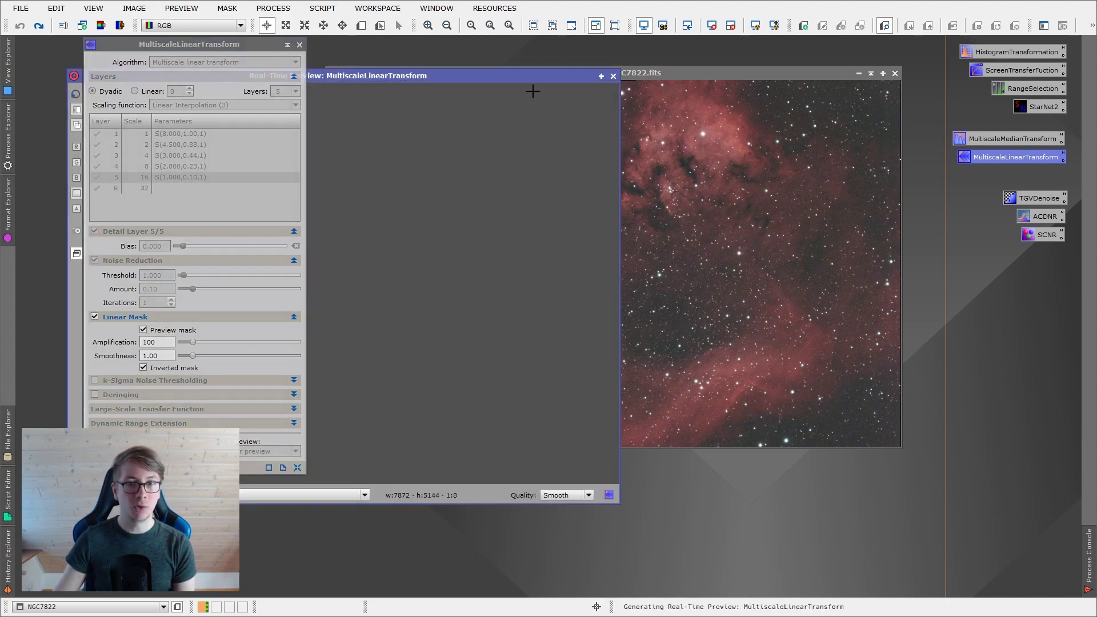
drag(511, 77, 817, 90)
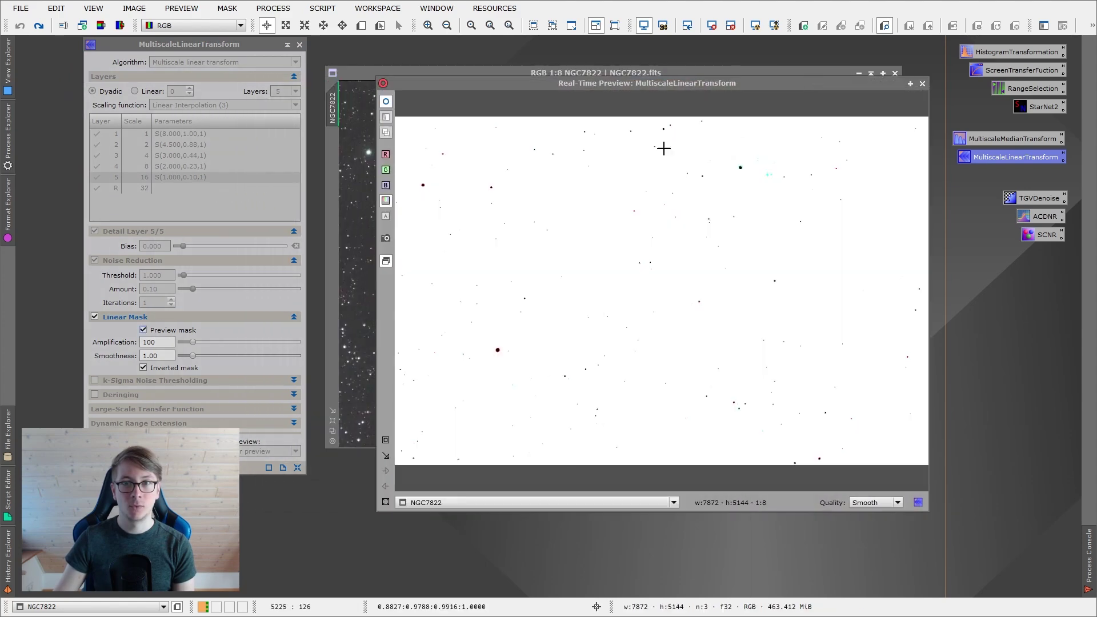
Test linear mask amplifications between 60 and 300, and discard the mask along with the real-time preview
drag(195, 344, 213, 343)
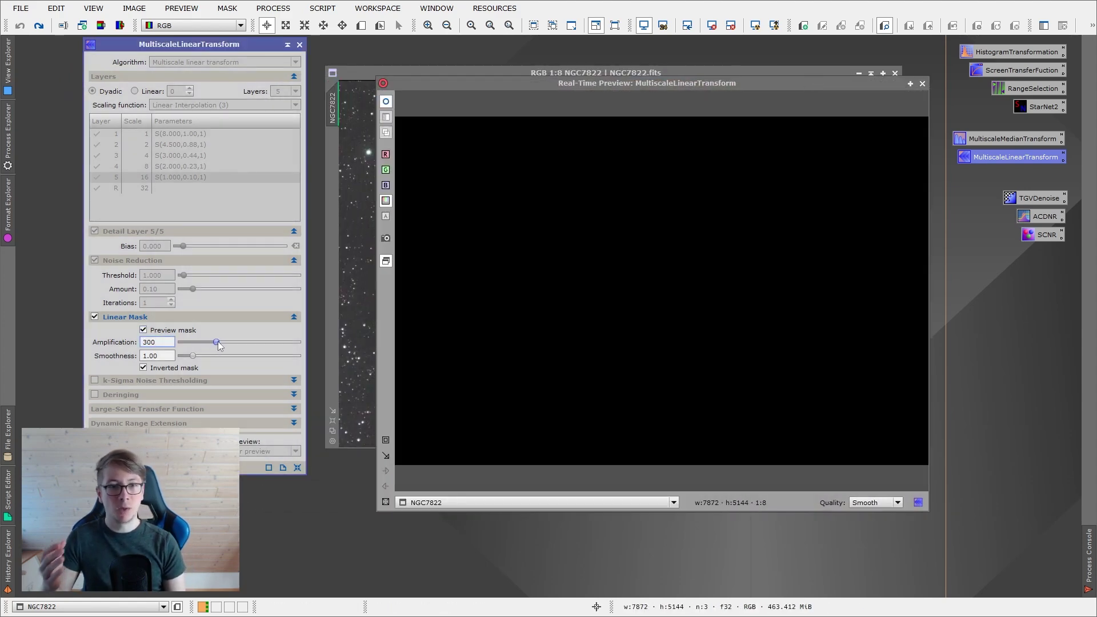
drag(217, 345, 202, 344)
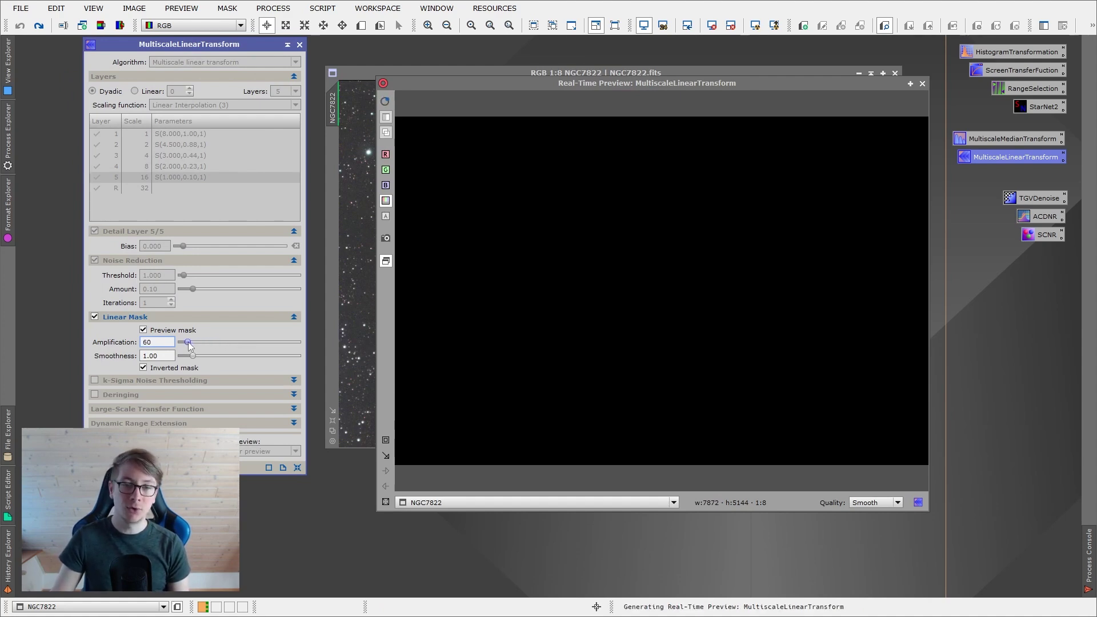
drag(188, 342, 191, 344)
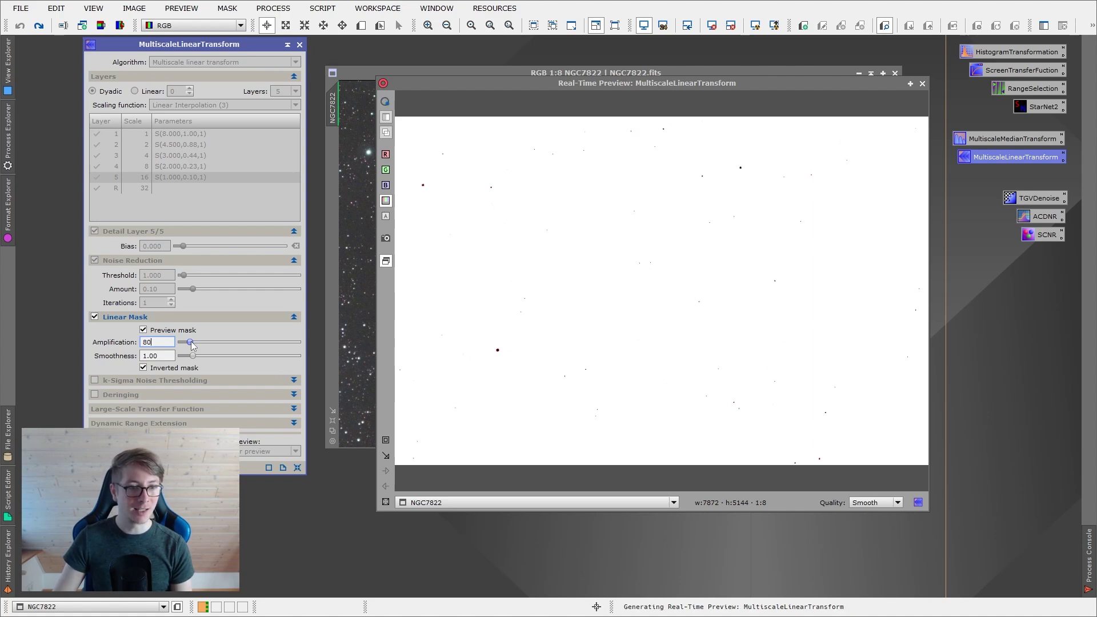
drag(192, 345, 194, 346)
click(111, 318)
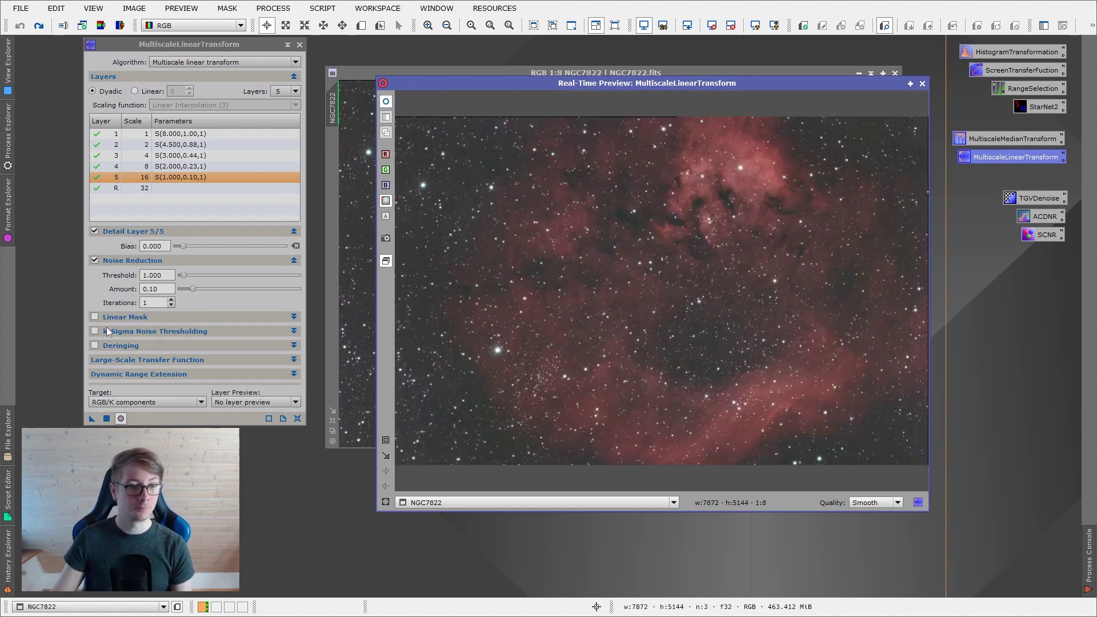
click(923, 85)
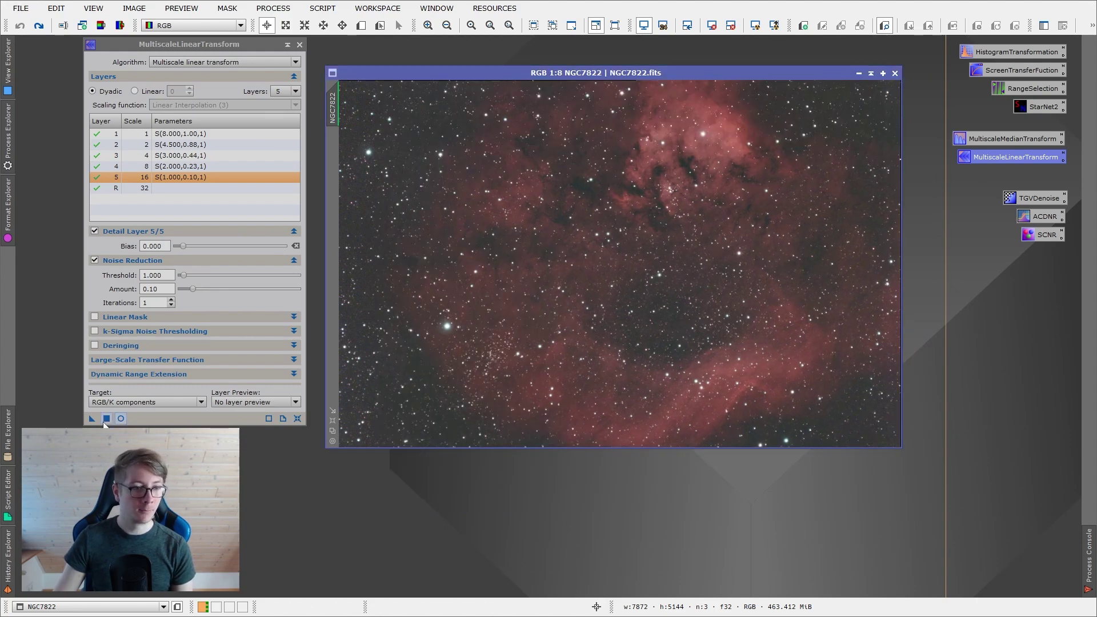
Apply MultiscaleLinearTransform to NGC7822 and compare the noise before and after at 3:1 zoom by undoing and redoing it
drag(91, 419, 553, 276)
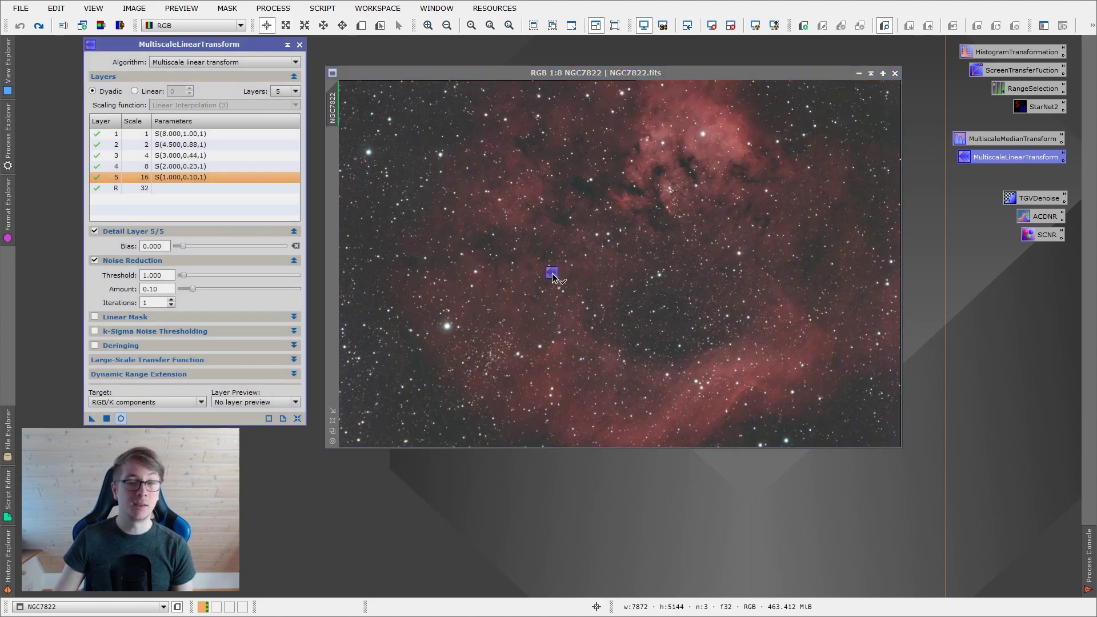
drag(553, 276, 553, 276)
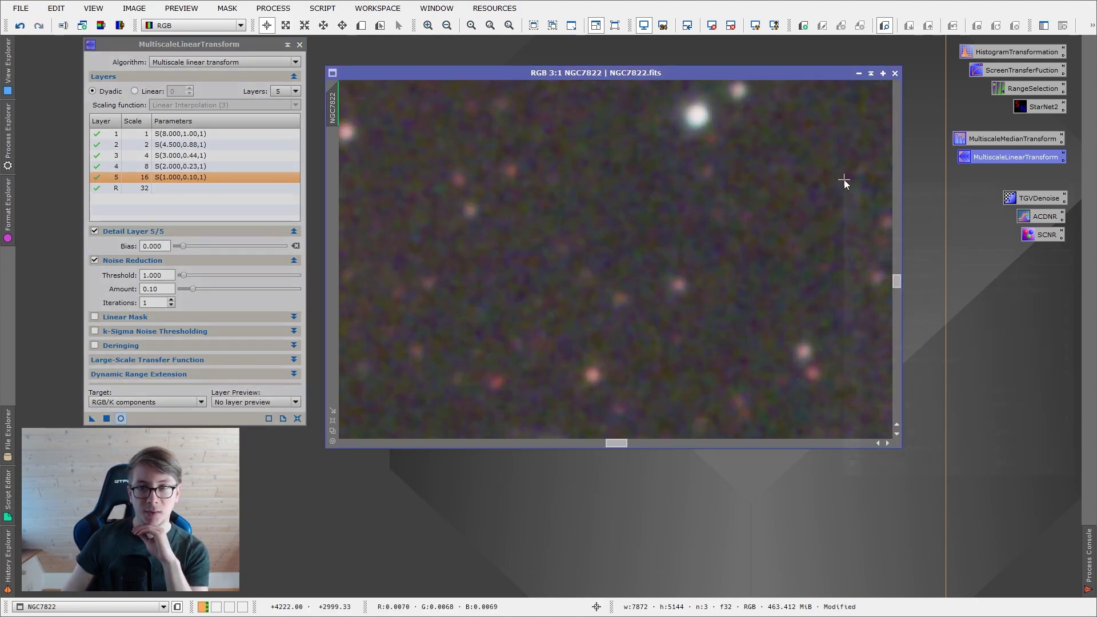
right_click(844, 182)
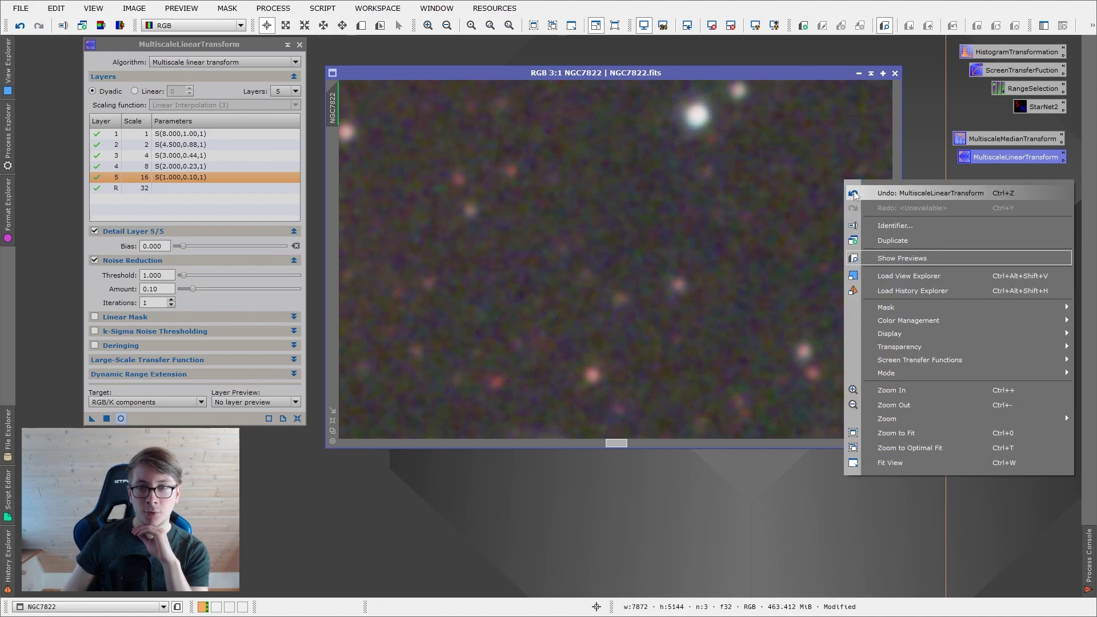
click(902, 195)
right_click(844, 188)
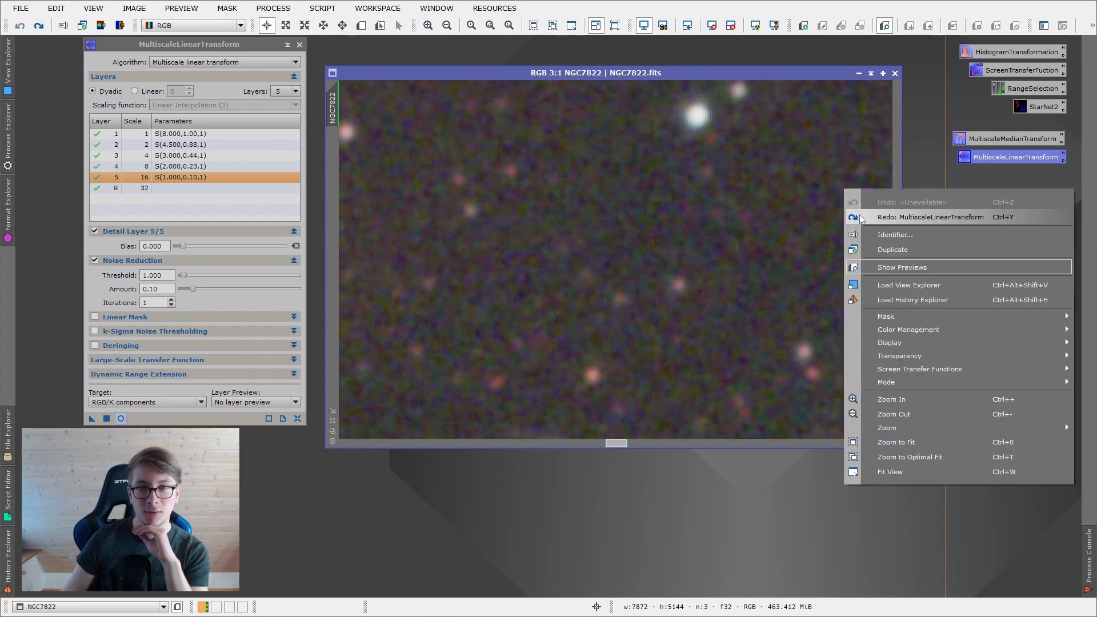
click(858, 217)
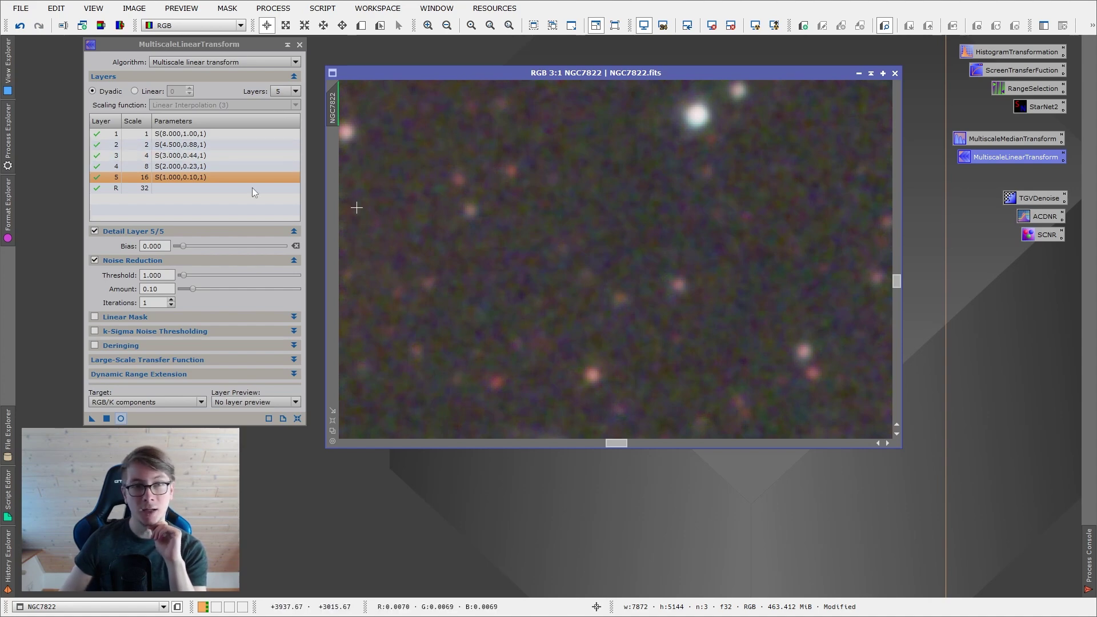
Raise the noise reduction thresholds to 12.500 for layer 1, 9.500 for layer 2 and 5.000 for layer 3
click(169, 146)
mouse_move(193, 278)
mouse_down()
mouse_move(218, 274)
mouse_move(196, 275)
mouse_up()
click(172, 134)
click(193, 162)
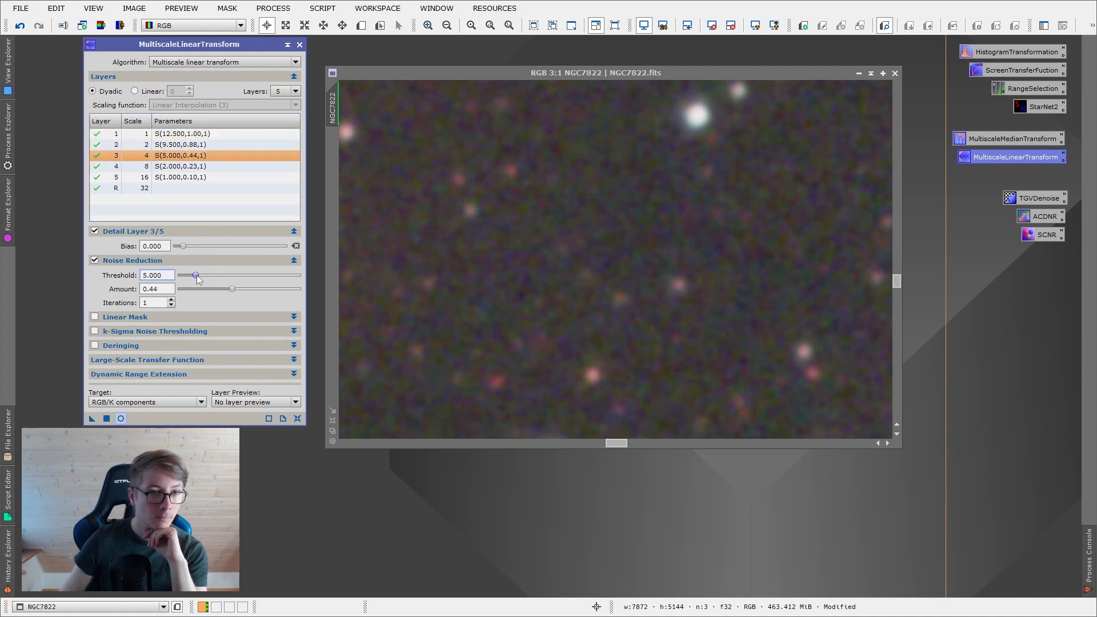
Undo the first noise reduction on NGC7822, reapply MultiscaleLinearTransform with the higher thresholds and inspect the background
right_click(504, 200)
click(542, 210)
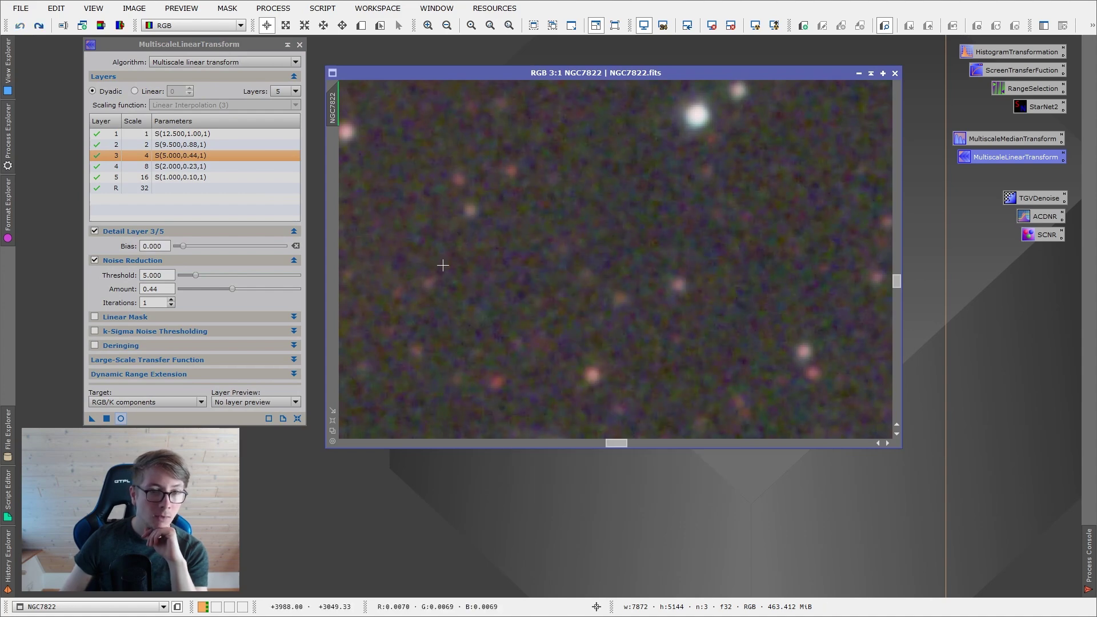
drag(92, 418, 477, 332)
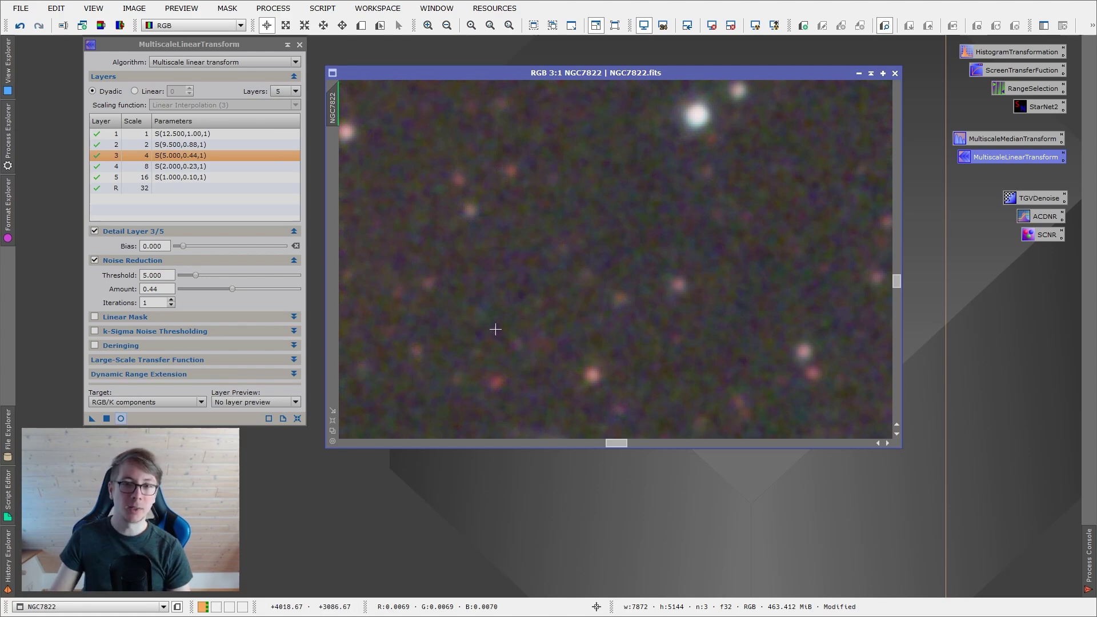
scroll(571, 286, down, 4)
scroll(631, 227, up, 3)
Undo the MultiscaleLinearTransform noise reduction on NGC7822, close that process and open MultiscaleMedianTransform in its place
right_click(631, 227)
click(849, 341)
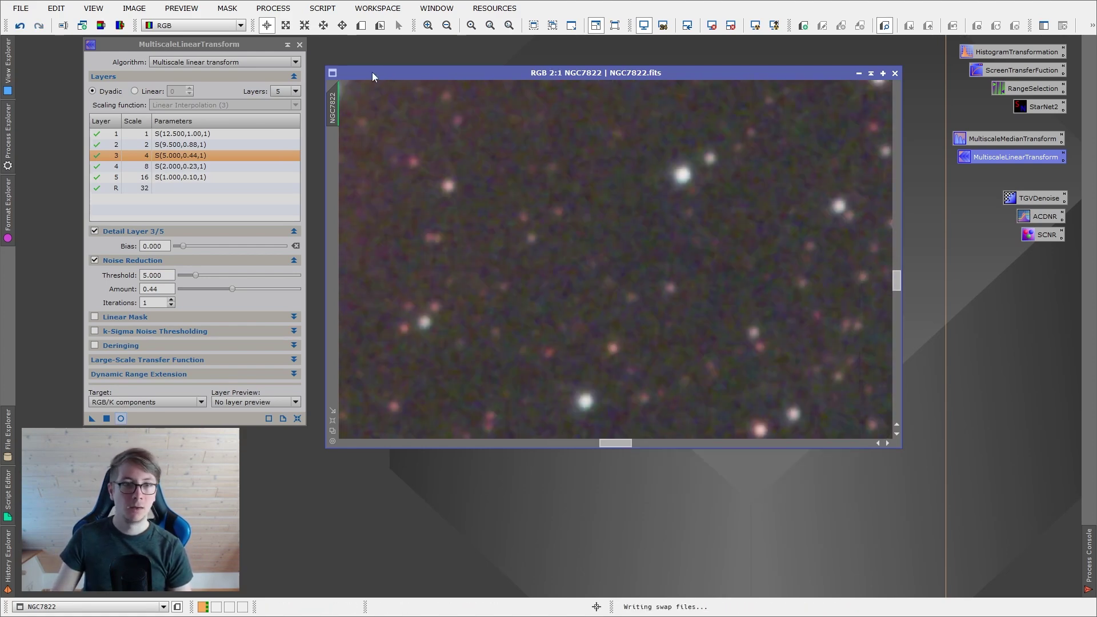
click(299, 45)
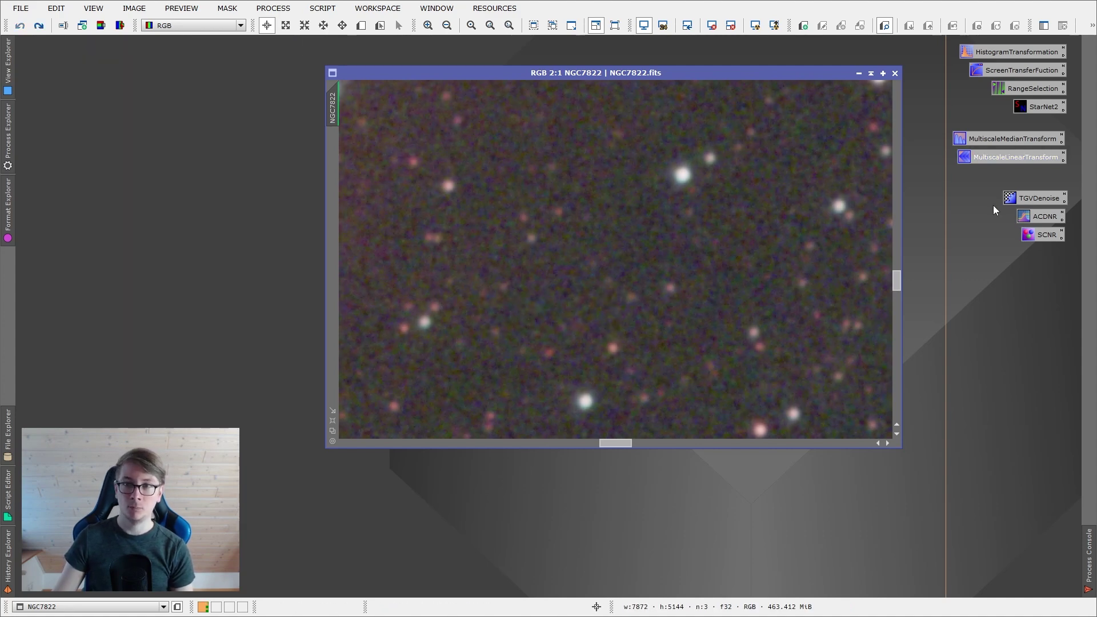
click(979, 138)
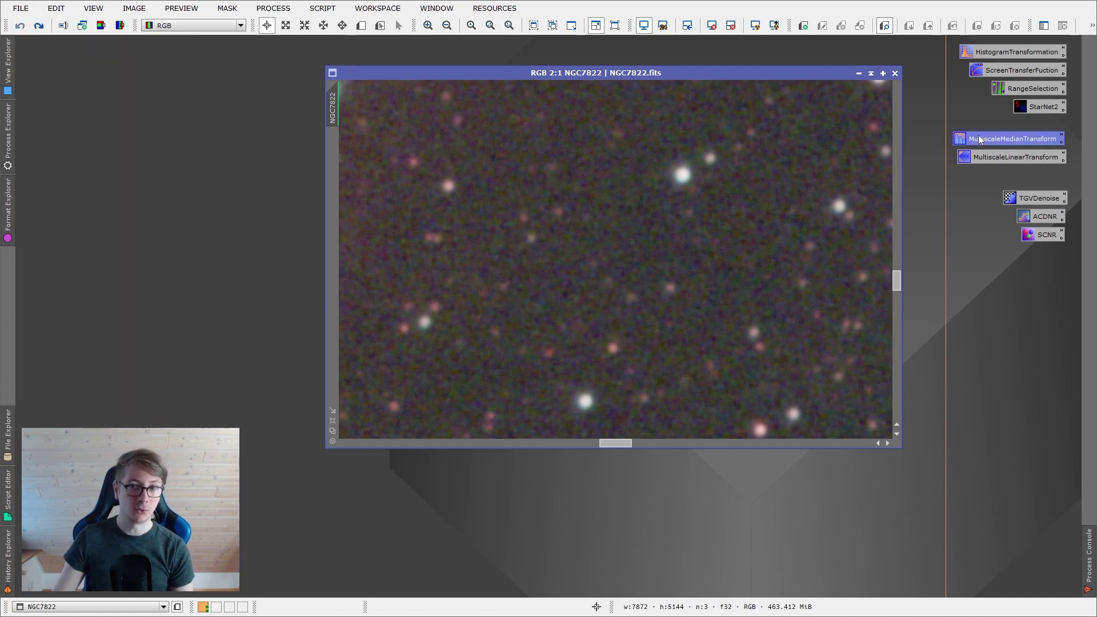
double_click(978, 139)
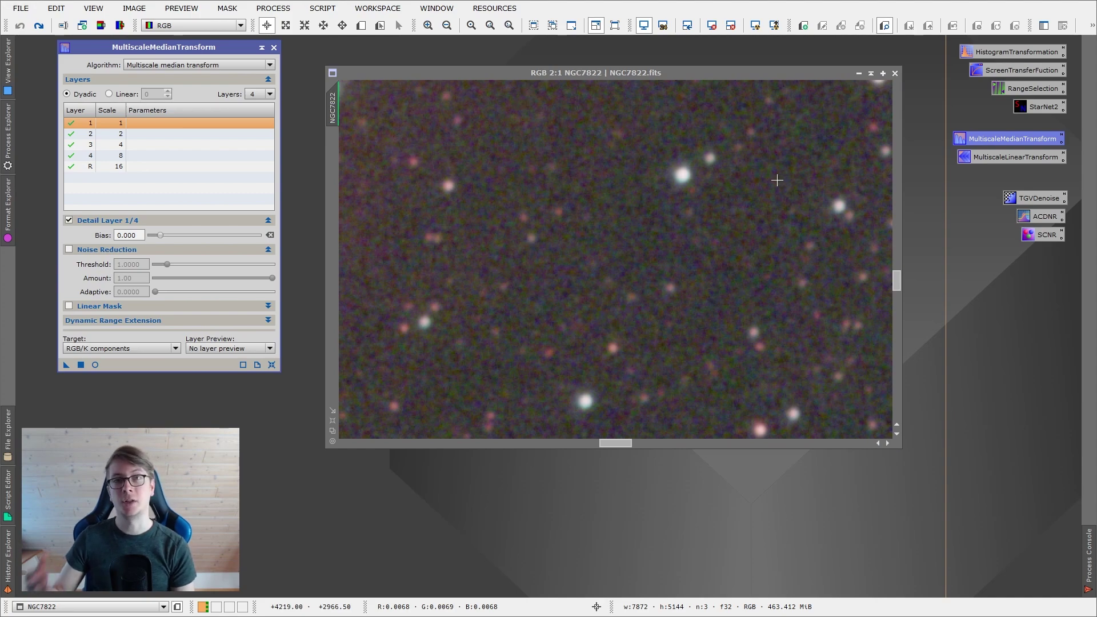
Stretch NGC7822 permanently by applying its screen stretch through HistogramTransformation, remove the screen stretch and close both processes
click(1019, 51)
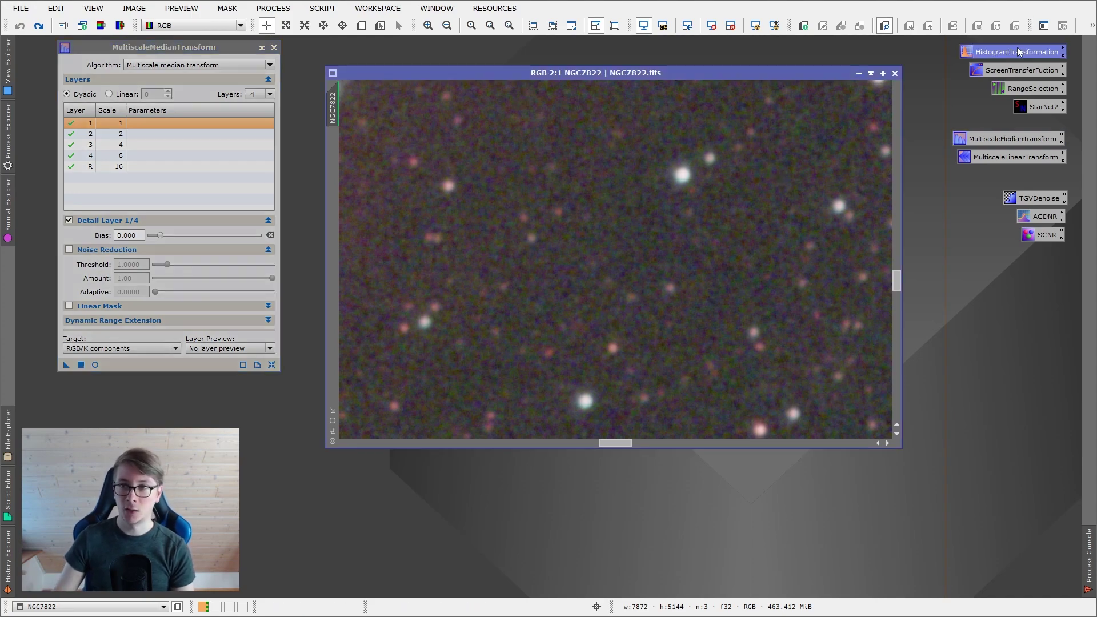
double_click(1020, 51)
double_click(1020, 70)
right_click(641, 270)
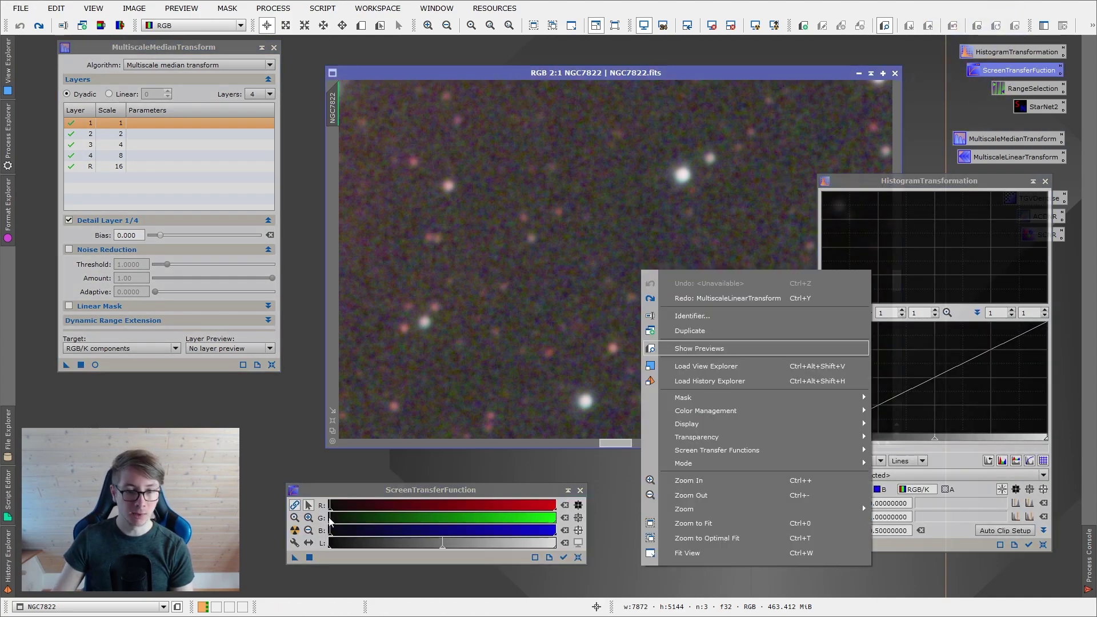
click(331, 517)
drag(294, 557, 725, 290)
click(712, 25)
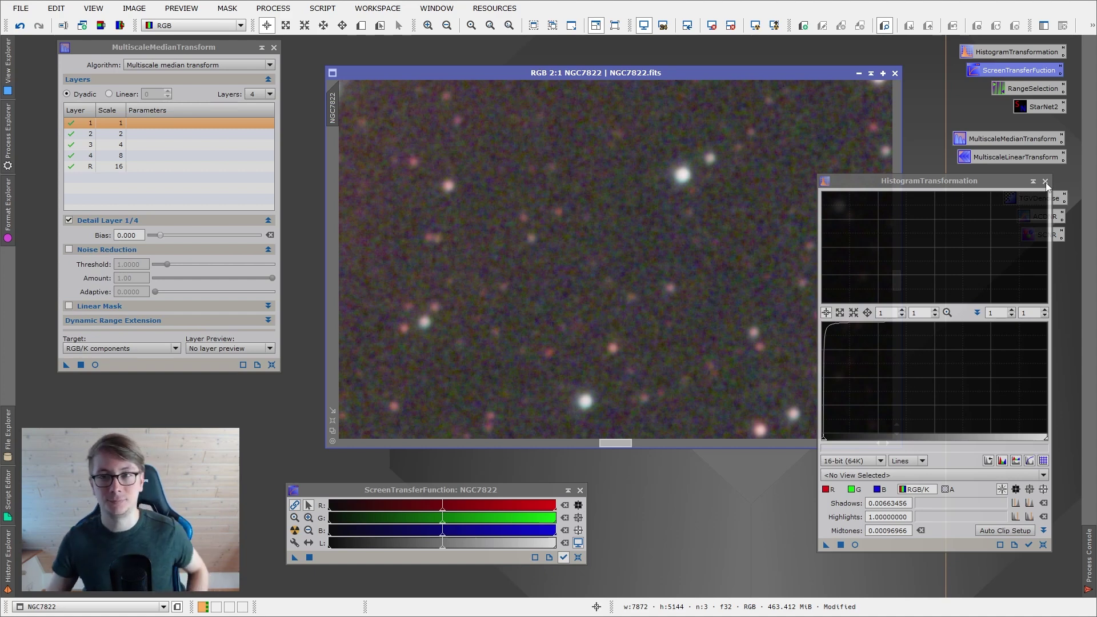
click(1046, 181)
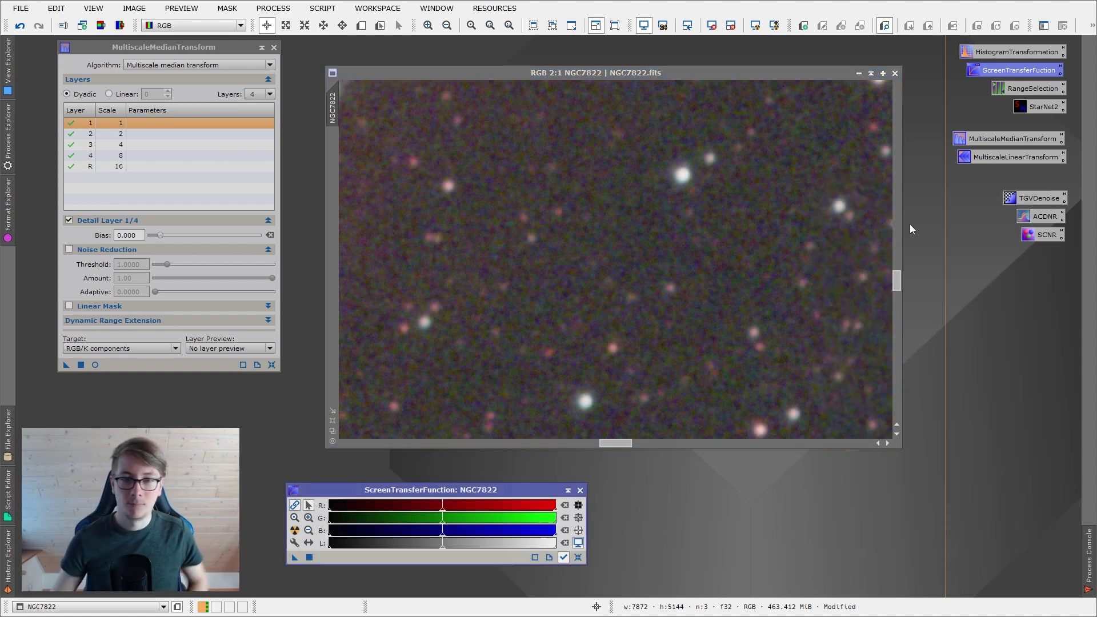
click(579, 490)
click(330, 432)
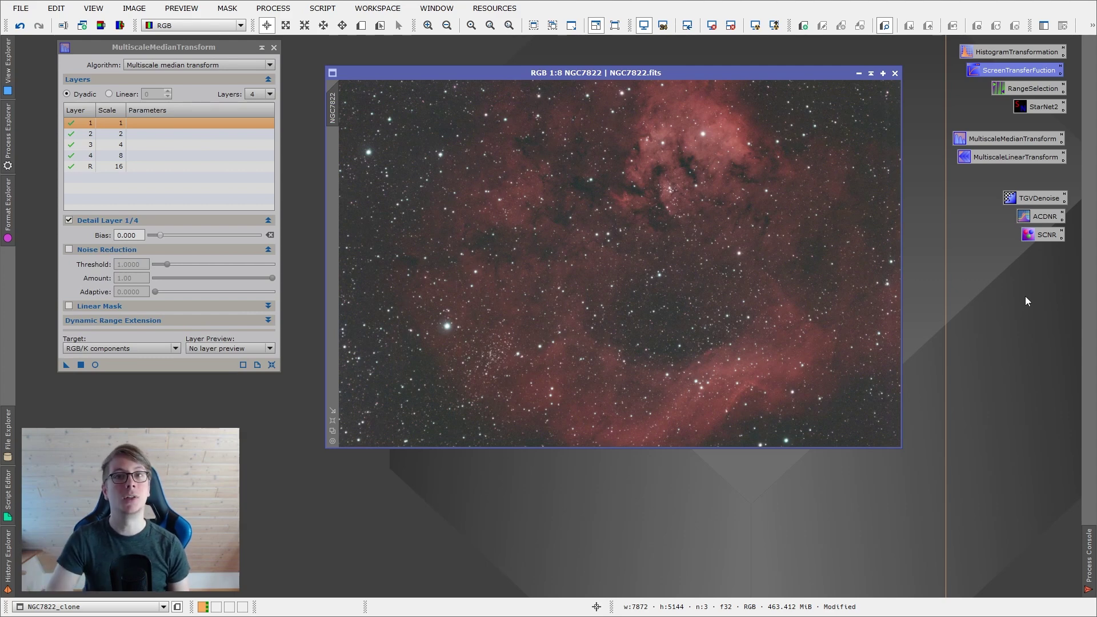
Place the MMT_NR3 process icon between MultiscaleLinearTransform and TGVDenoise, and load its eight-layer settings into MultiscaleMedianTransform
drag(66, 365, 606, 533)
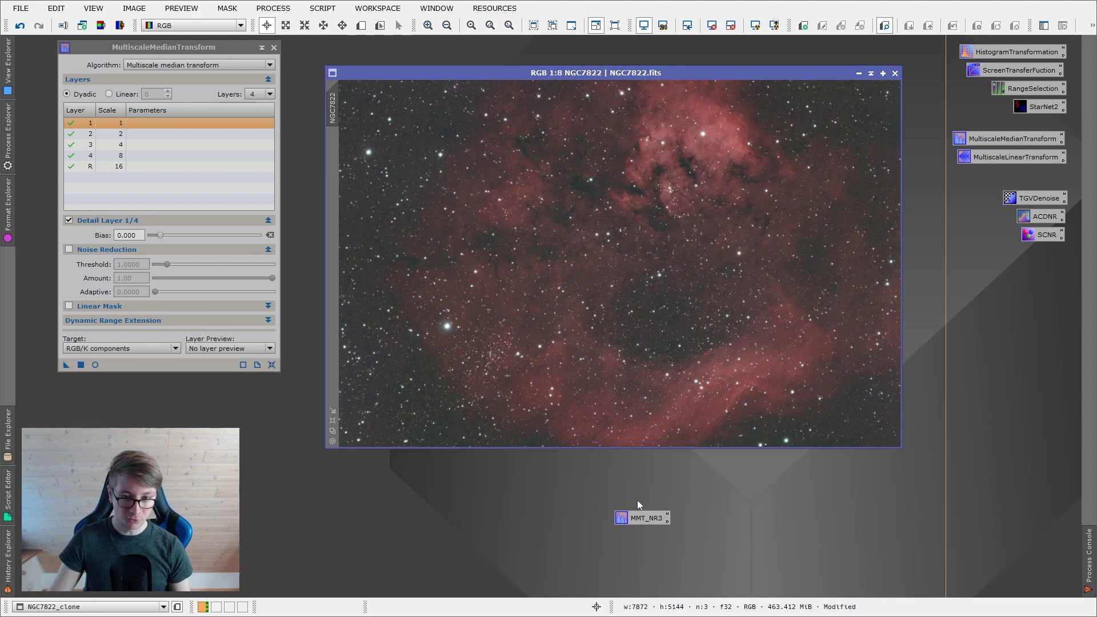
drag(721, 489, 1033, 182)
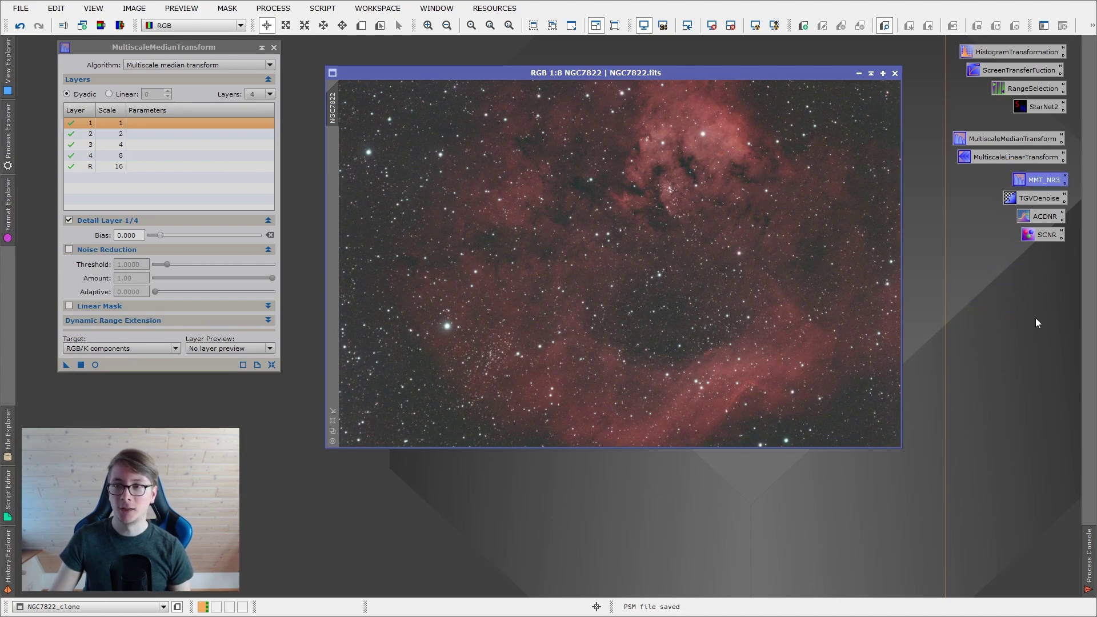
double_click(1044, 180)
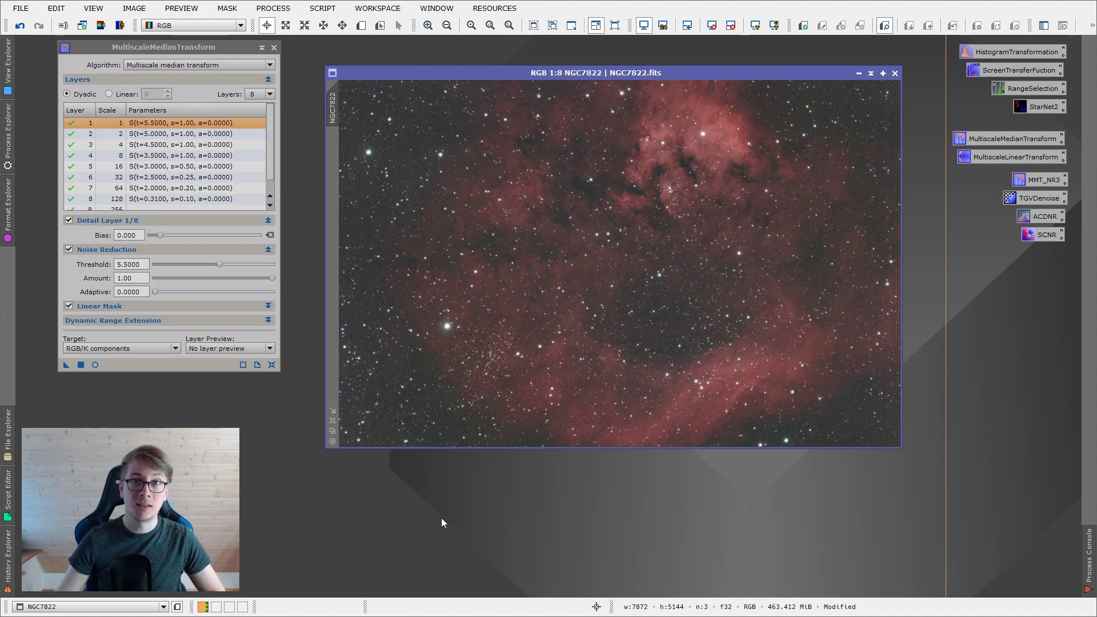
click(107, 222)
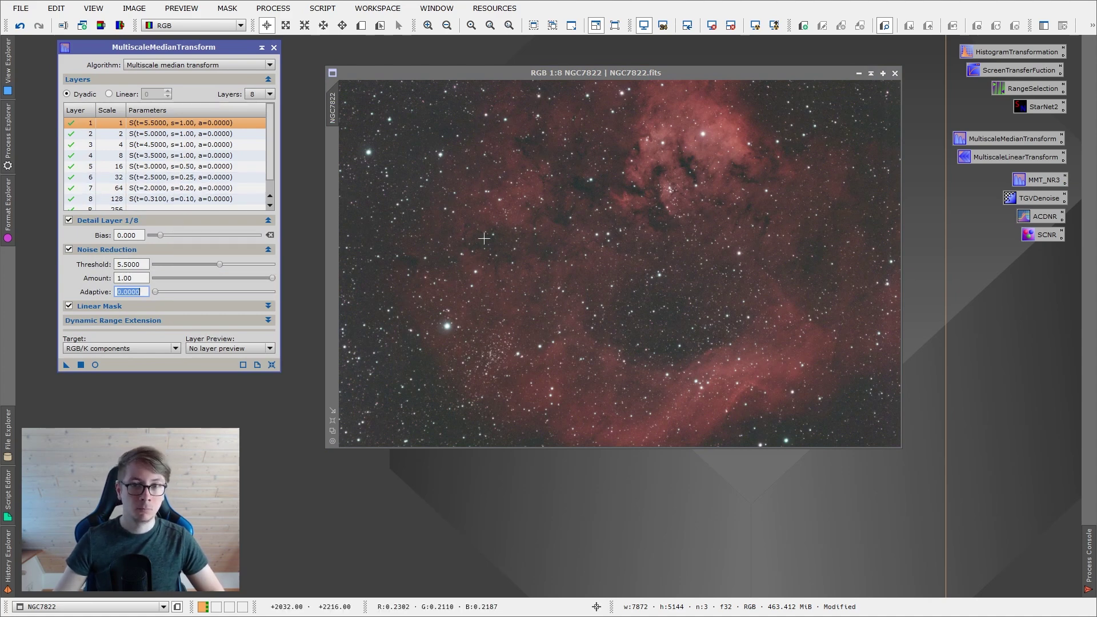
click(995, 313)
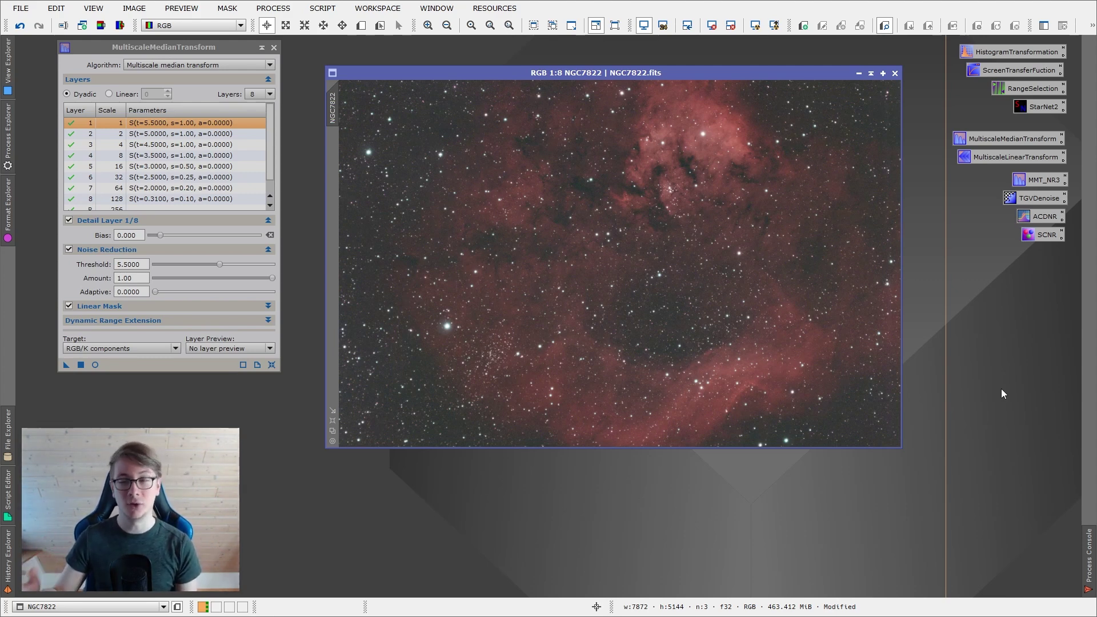
Remove the stars from NGC7822 using StarNet2 with stride 256 and Create starmask enabled, and close the process
double_click(1038, 109)
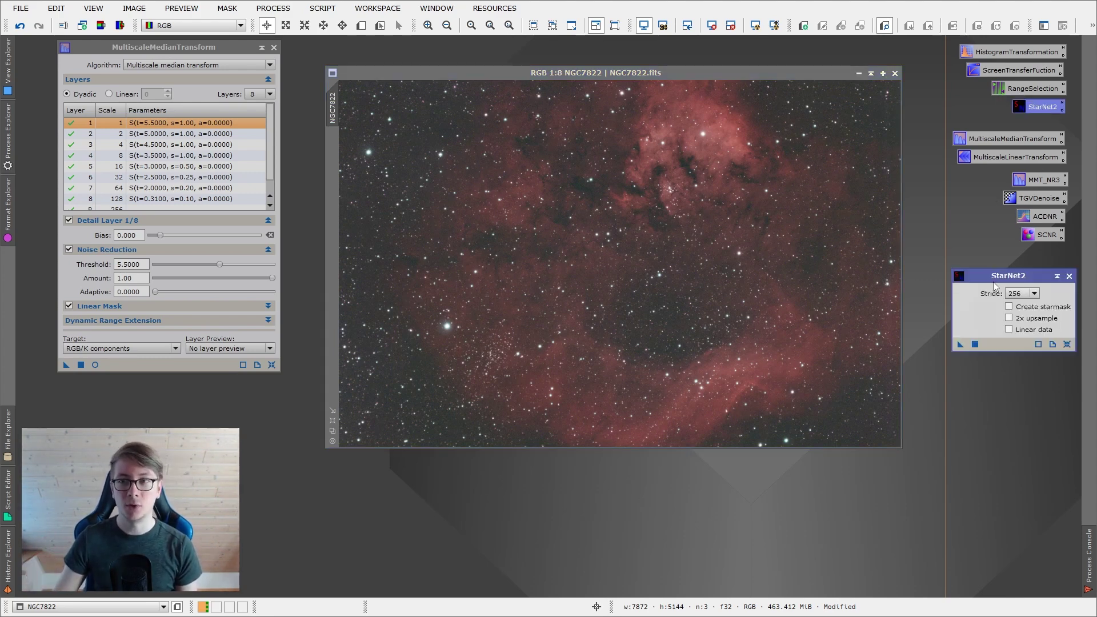
drag(1012, 276, 1009, 258)
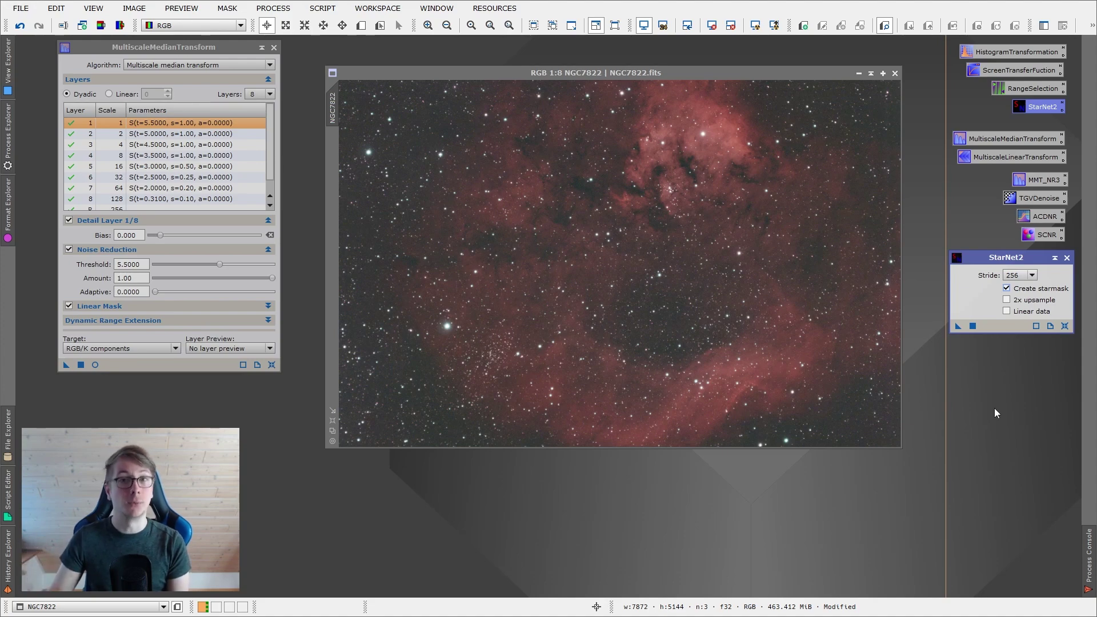
drag(958, 328, 726, 311)
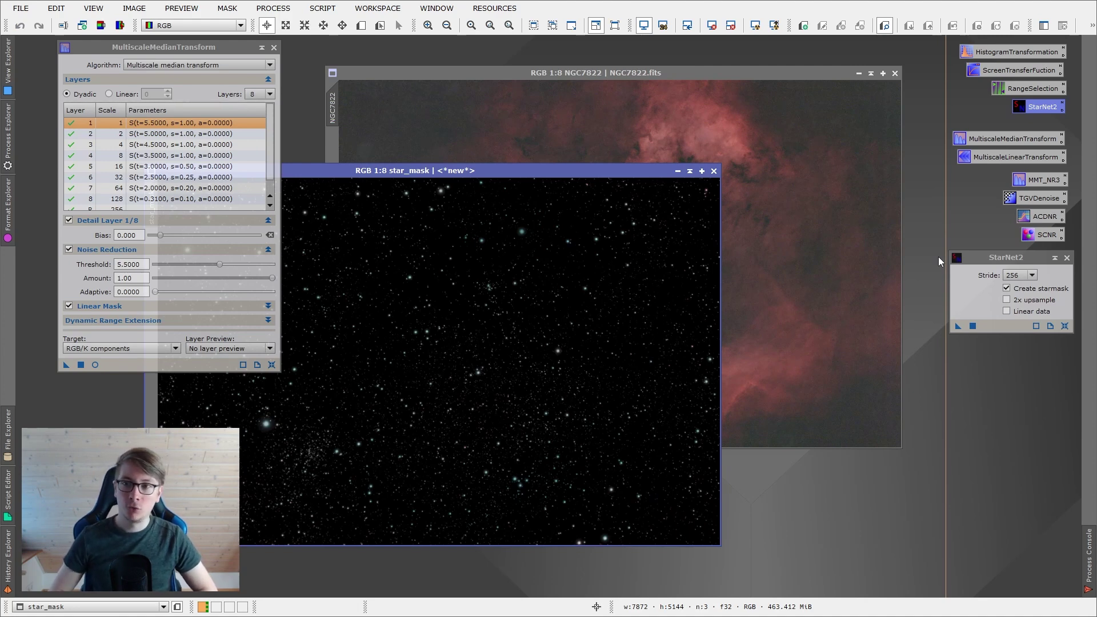
click(1066, 257)
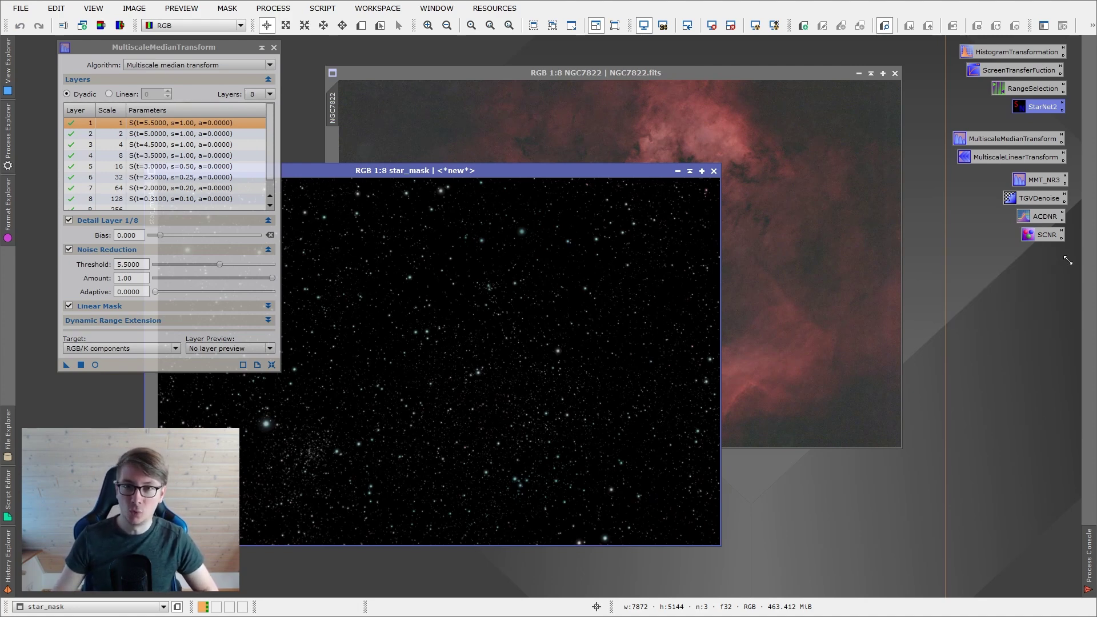
Minimize the star_mask image and park its icon just above the NGC7822 window
click(677, 171)
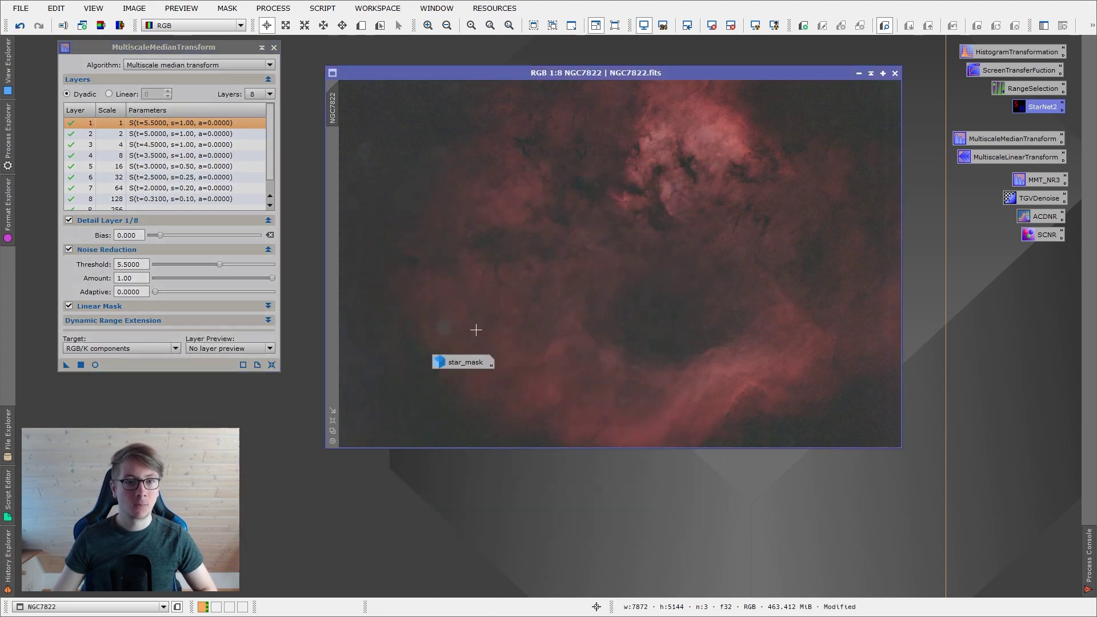
drag(457, 367, 736, 140)
drag(849, 55, 850, 56)
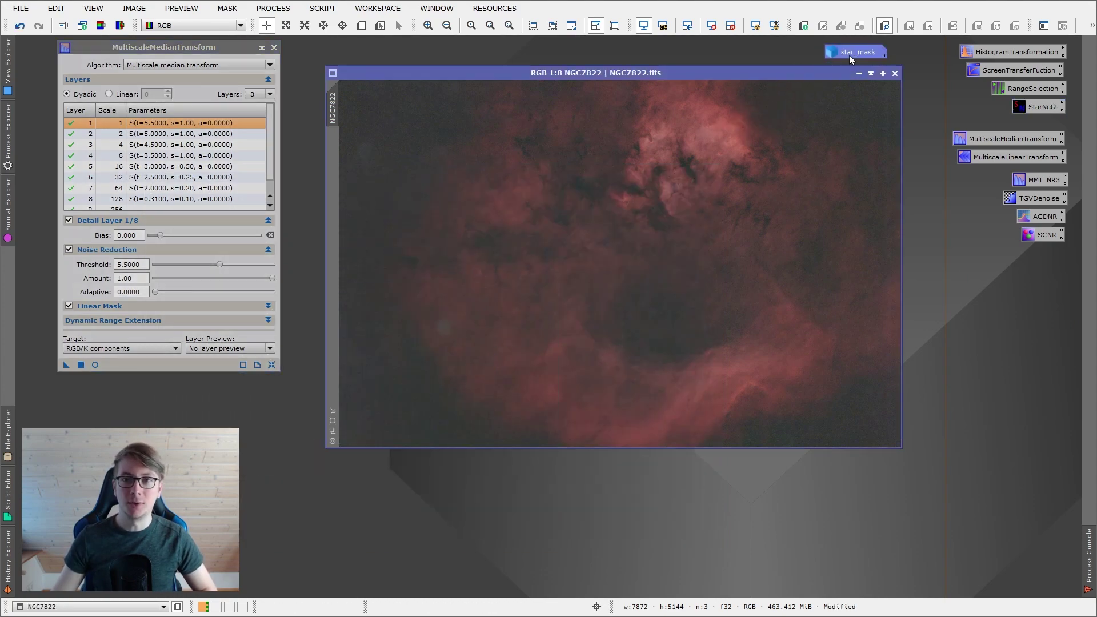
Apply MultiscaleMedianTransform with the MMT_NR3 settings to the starless NGC7822 image and inspect the nebula at 1:2 zoom
scroll(653, 196, up, 5)
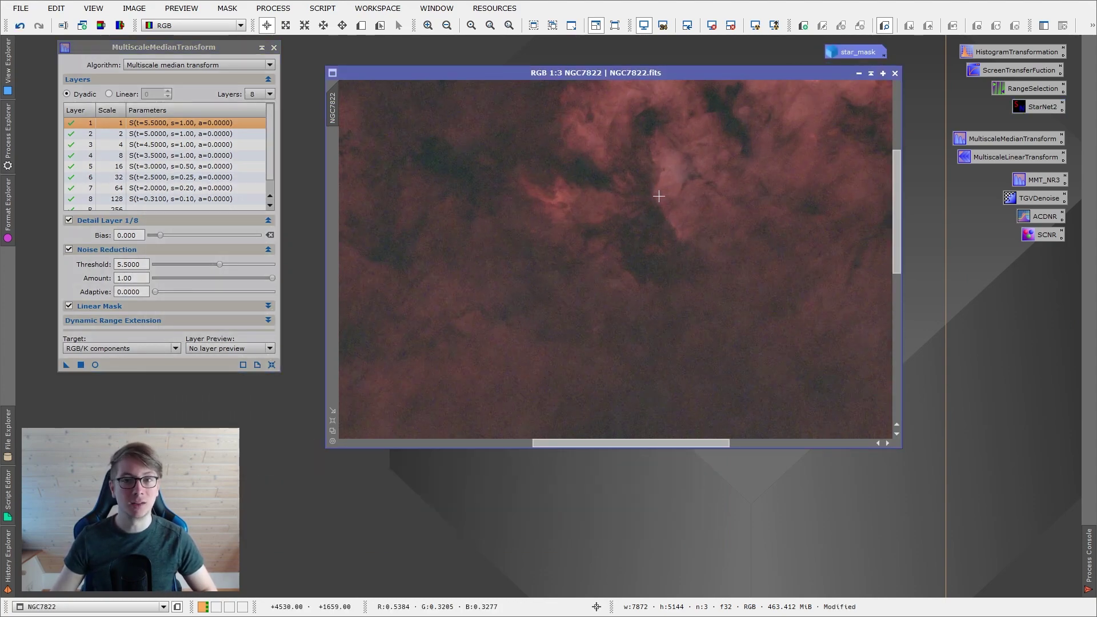
drag(895, 196, 854, 206)
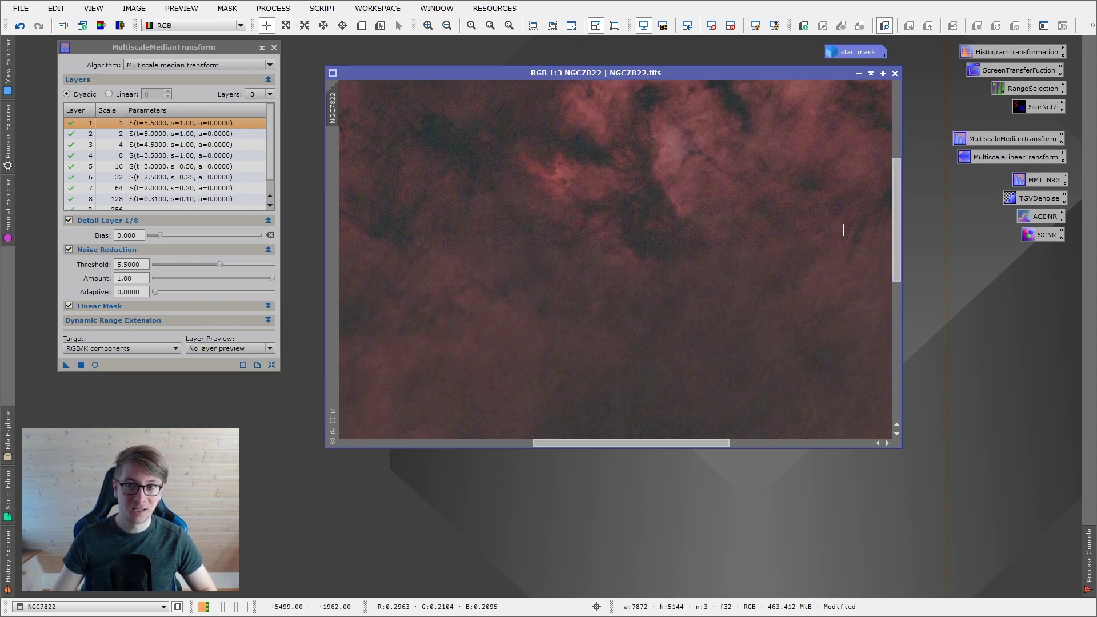
click(332, 432)
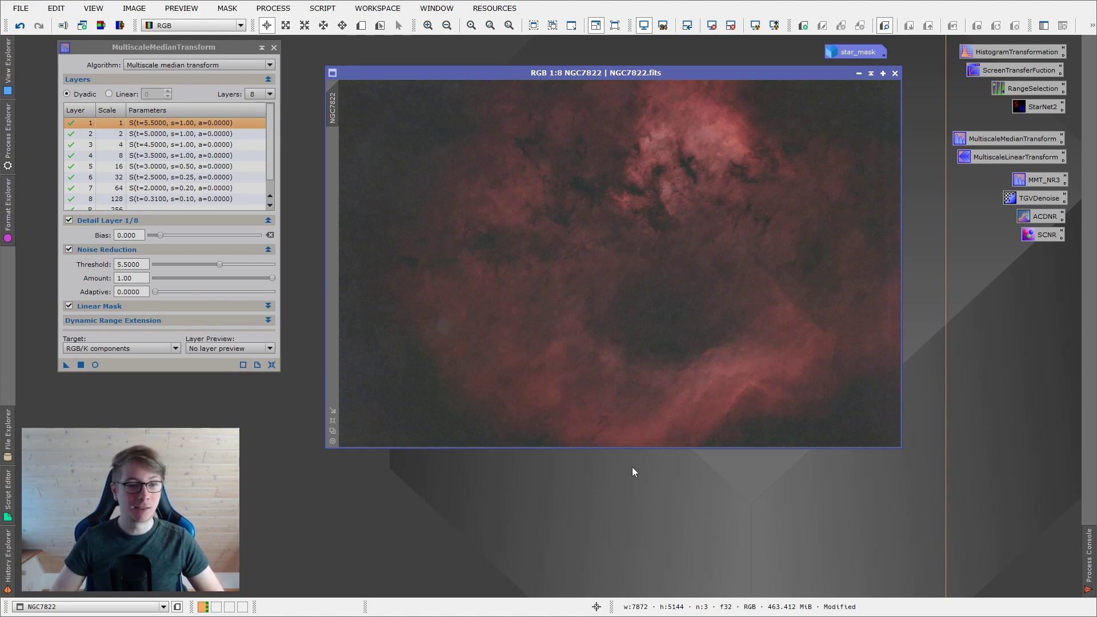
drag(66, 365, 531, 396)
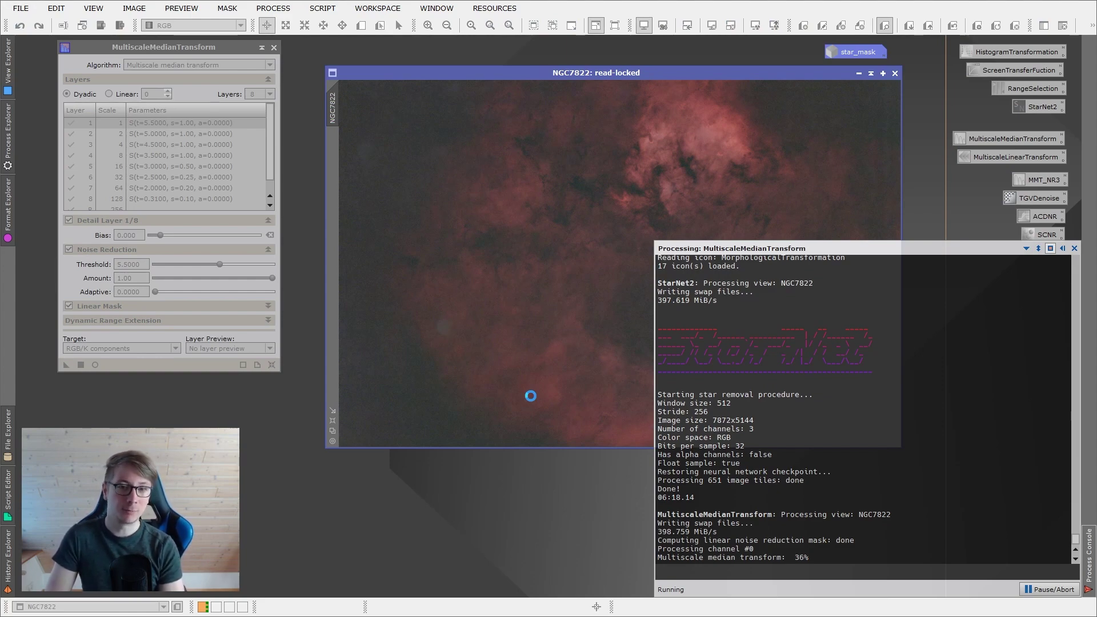
scroll(678, 237, up, 3)
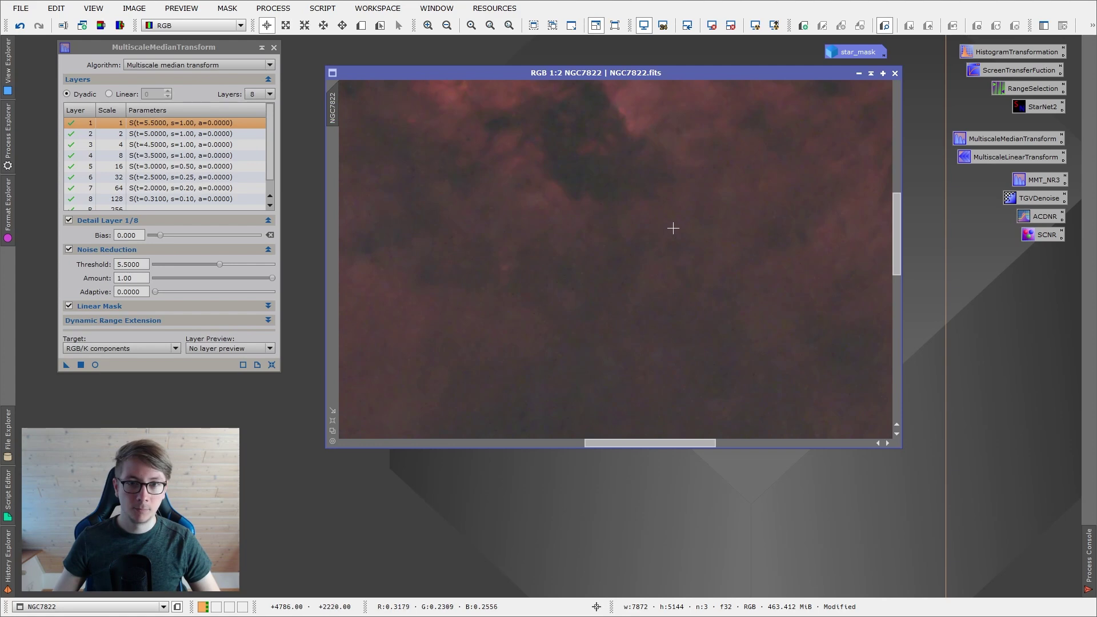
scroll(652, 175, up, 5)
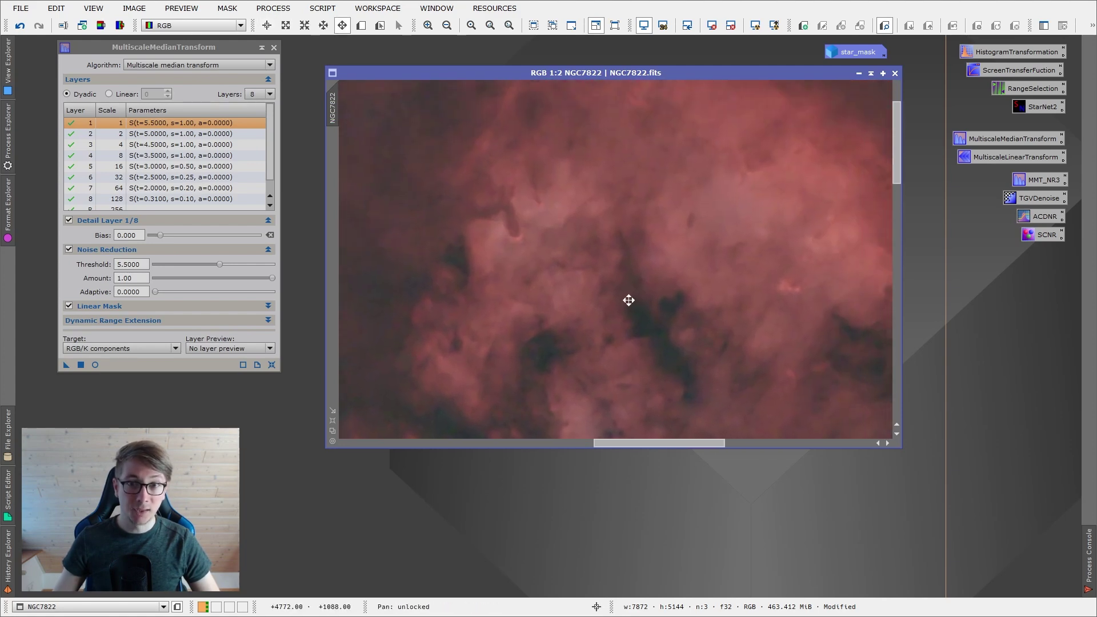
Compare the nebula before and after noise reduction by undoing and redoing MultiscaleMedianTransform, and inspect the dark background at 2:1 zoom
key(alt+r)
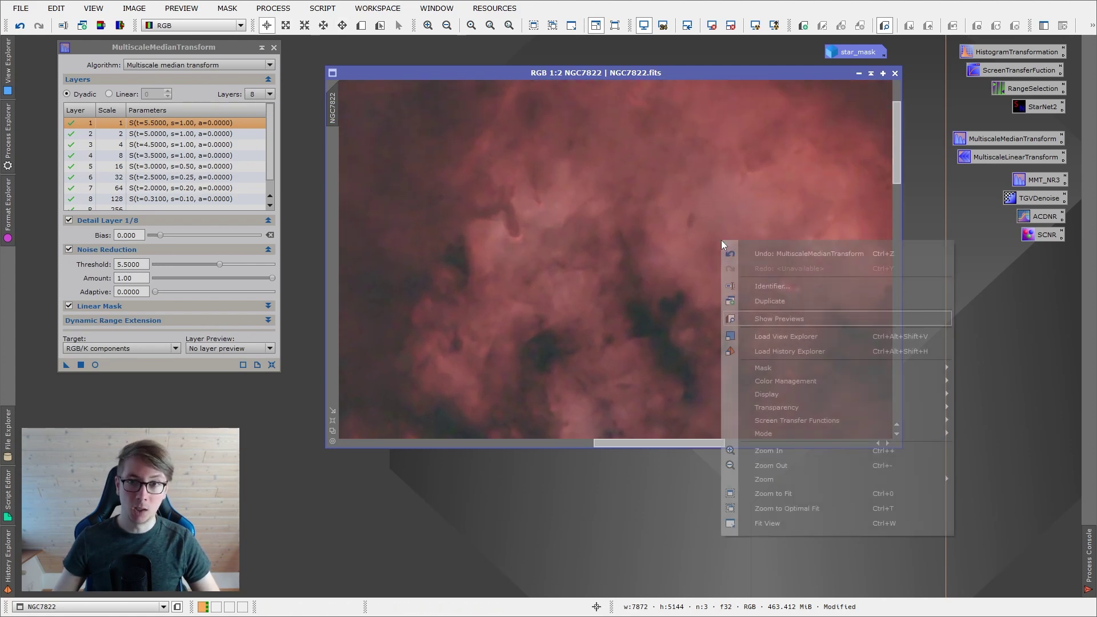
key(ctrl+z)
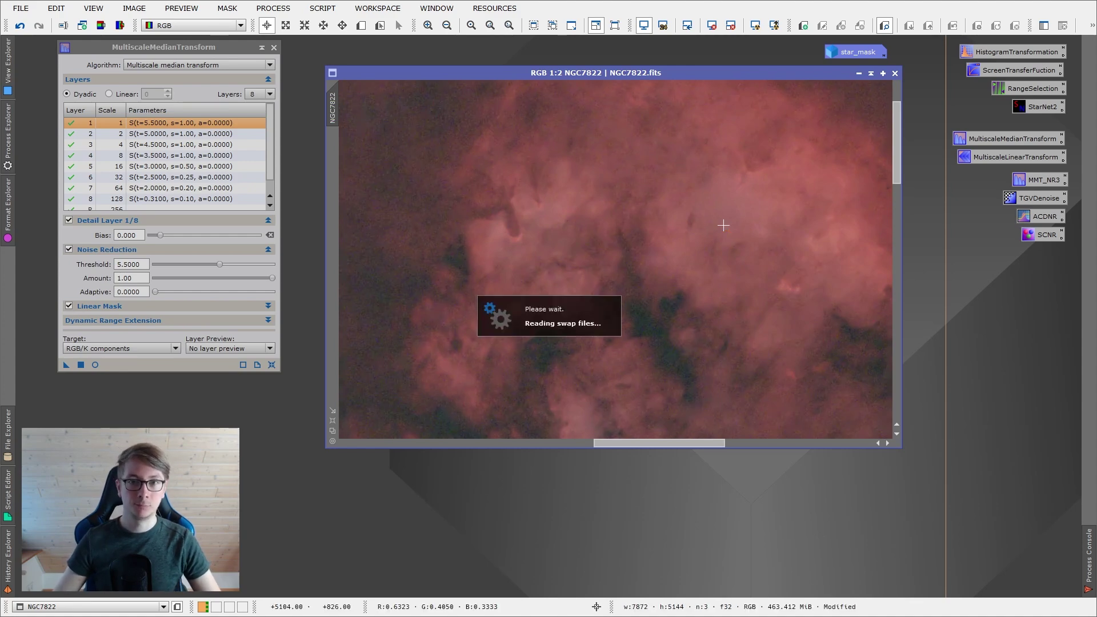
scroll(723, 225, up, 3)
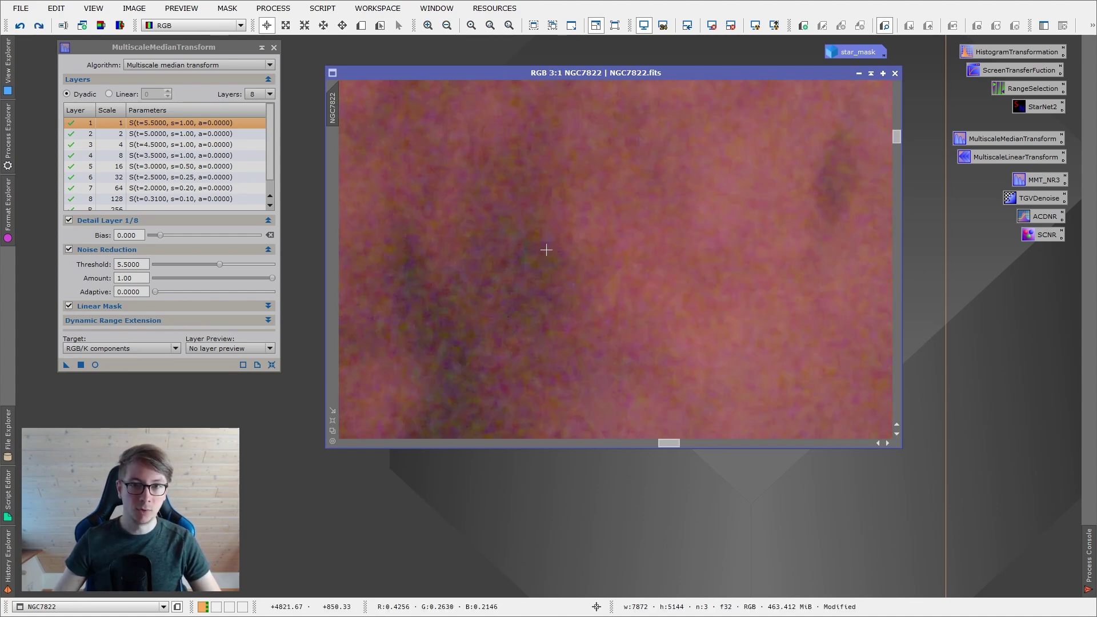
scroll(675, 265, down, 1)
key(alt+r)
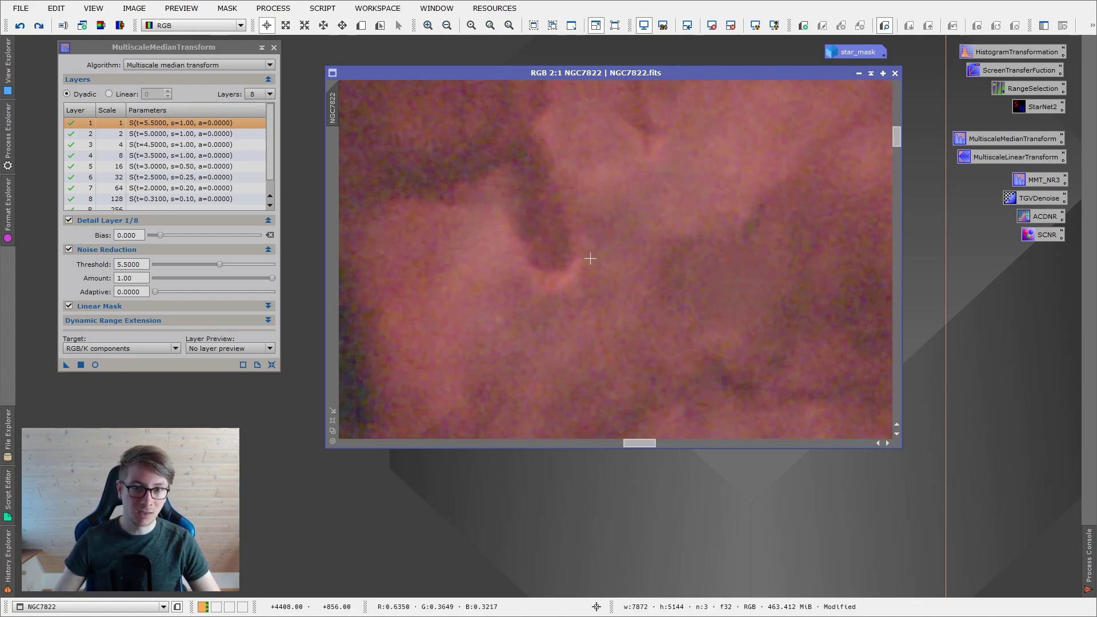
right_click(762, 254)
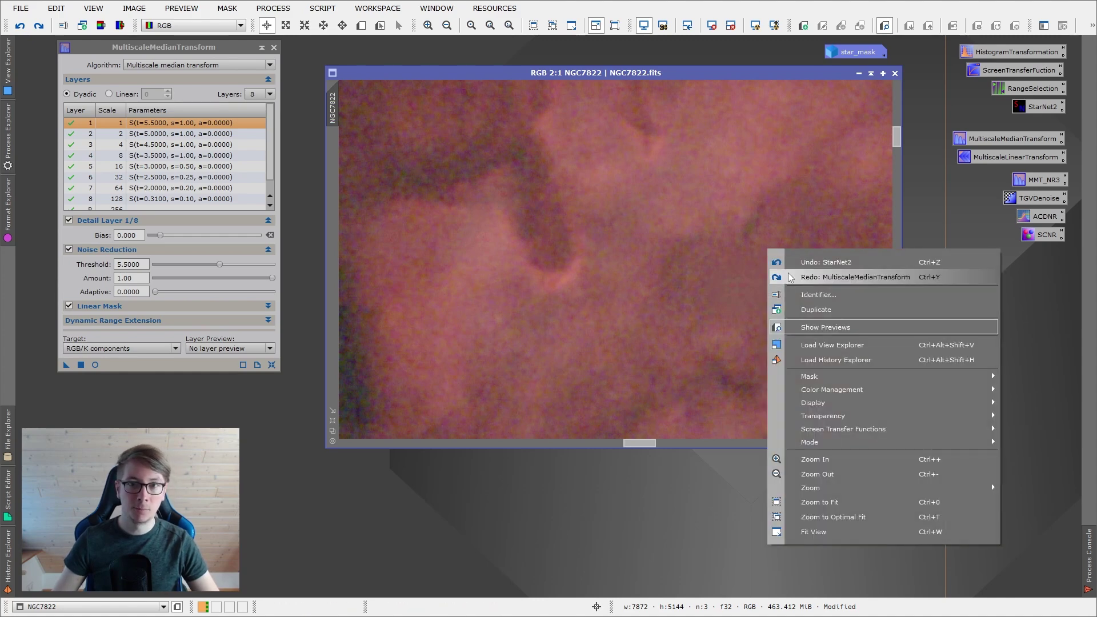
click(787, 272)
right_click(790, 255)
click(805, 266)
right_click(805, 265)
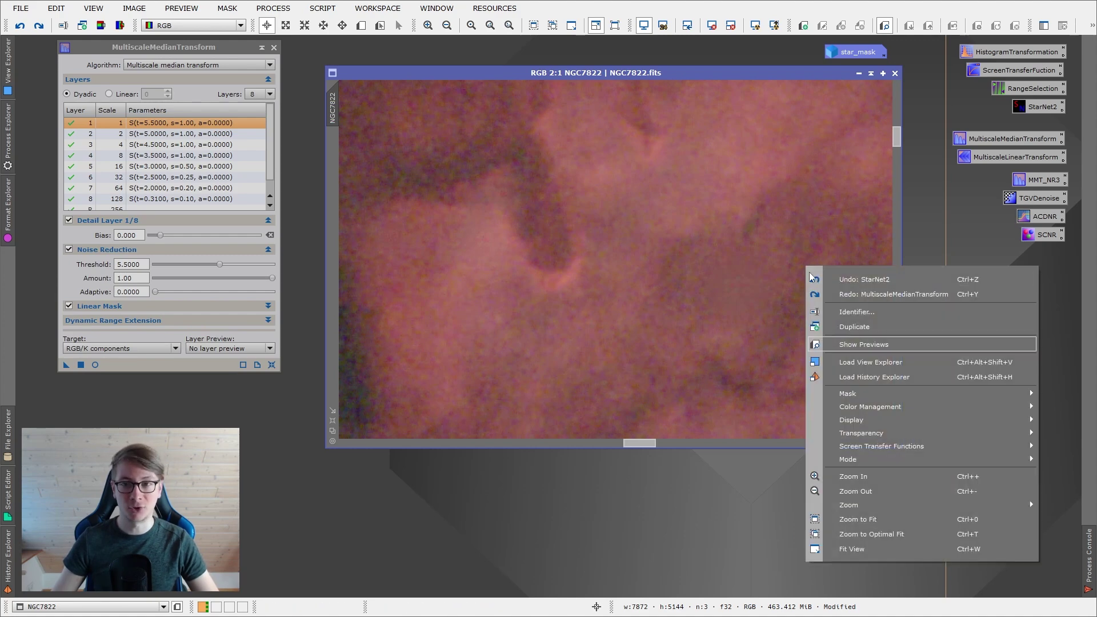
click(821, 295)
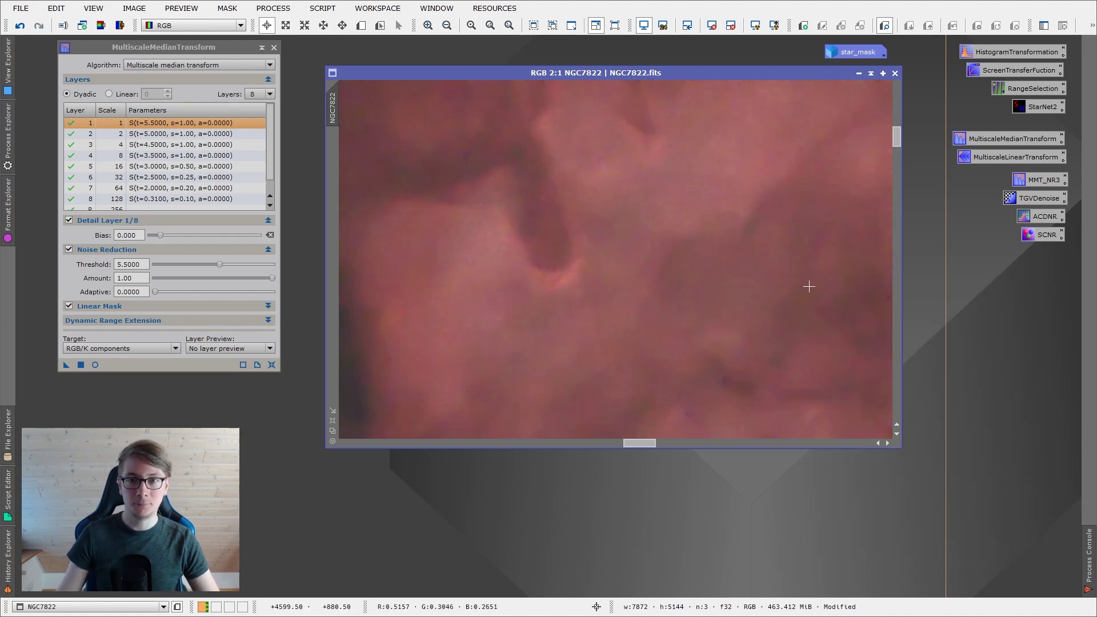
scroll(742, 283, down, 1)
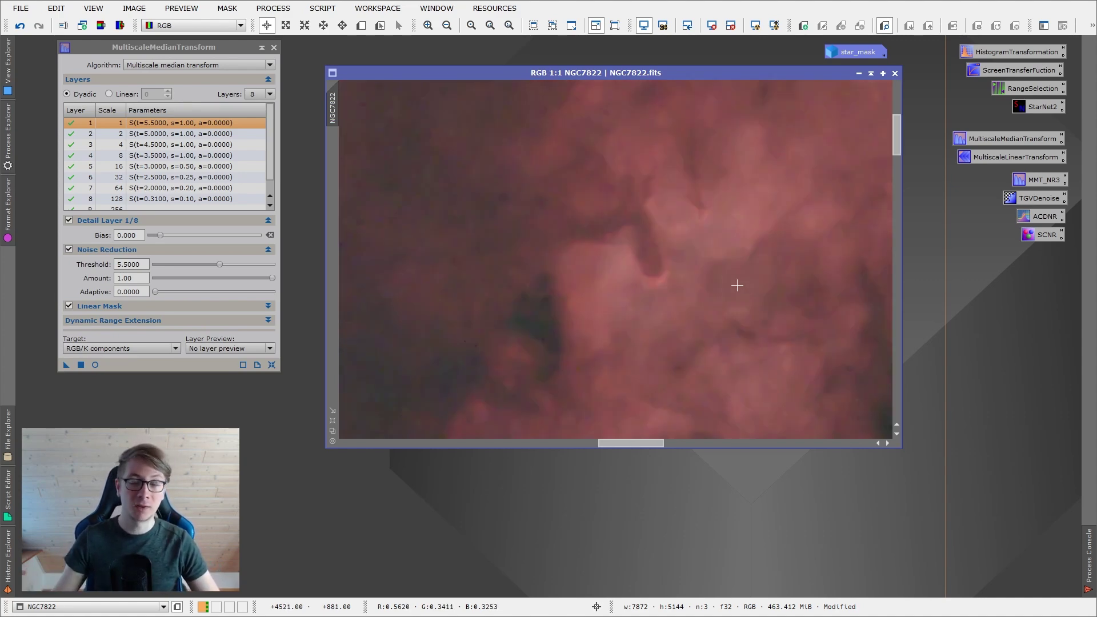
drag(897, 129, 873, 297)
scroll(754, 272, up, 1)
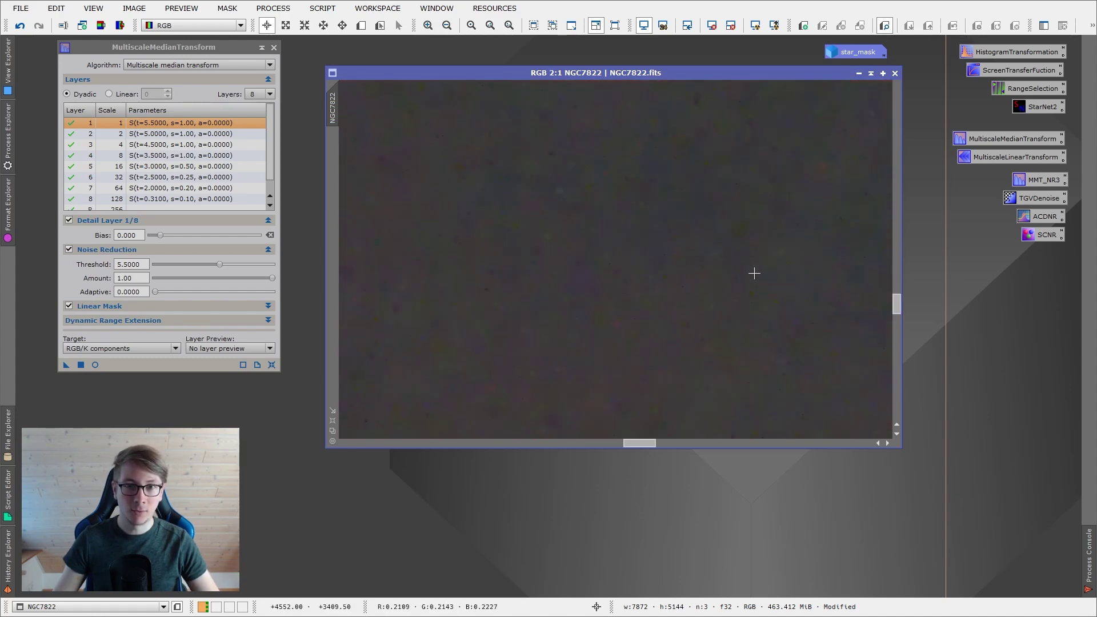
Compare the dark background with and without MultiscaleMedianTransform by undoing and redoing it, and inspect the whole nebula at 1:8 zoom
right_click(699, 188)
right_click(697, 183)
right_click(699, 187)
click(722, 198)
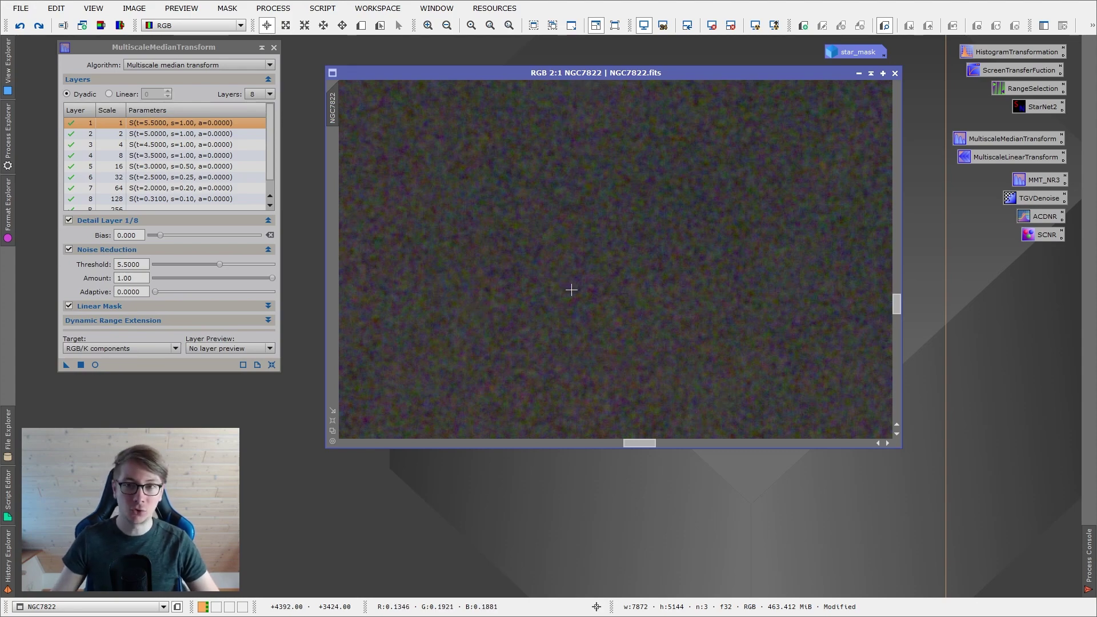
right_click(654, 199)
click(679, 223)
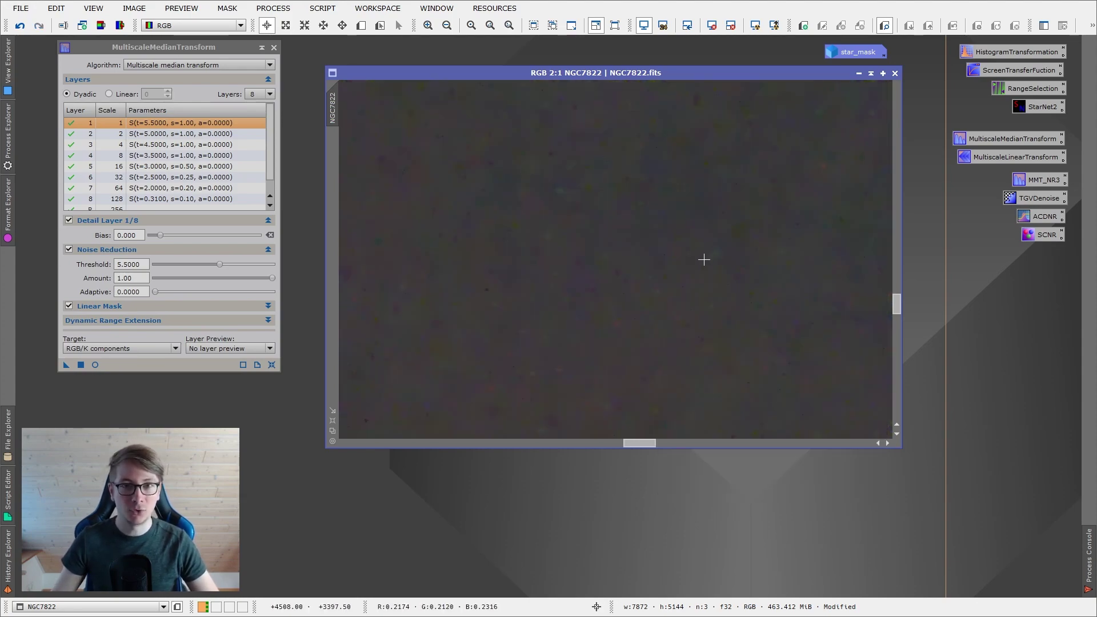
scroll(703, 259, down, 8)
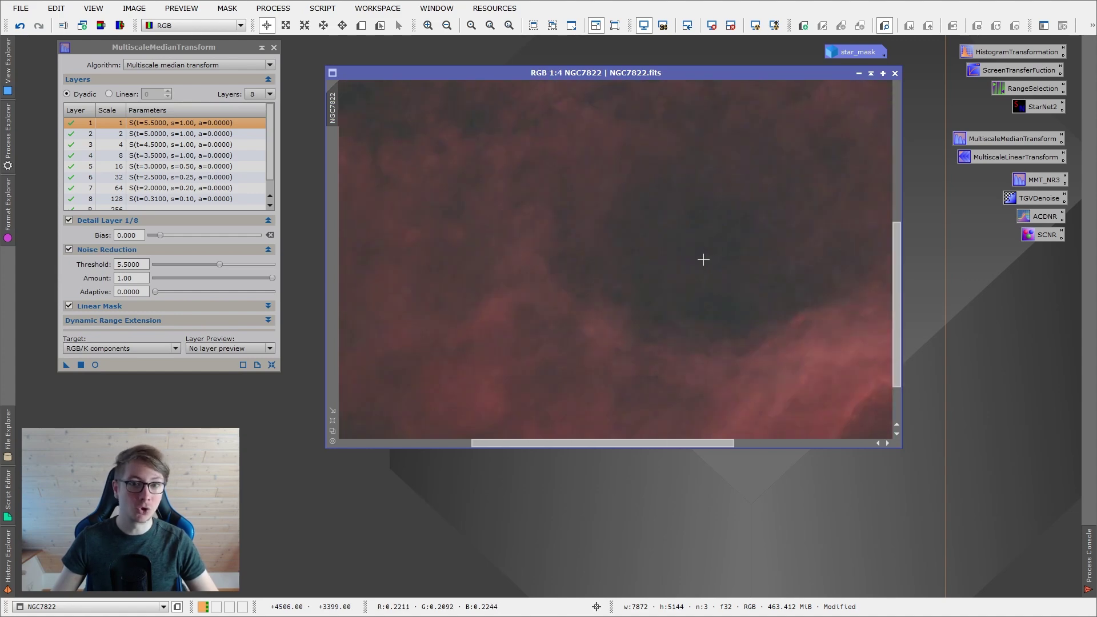
scroll(703, 260, down, 1)
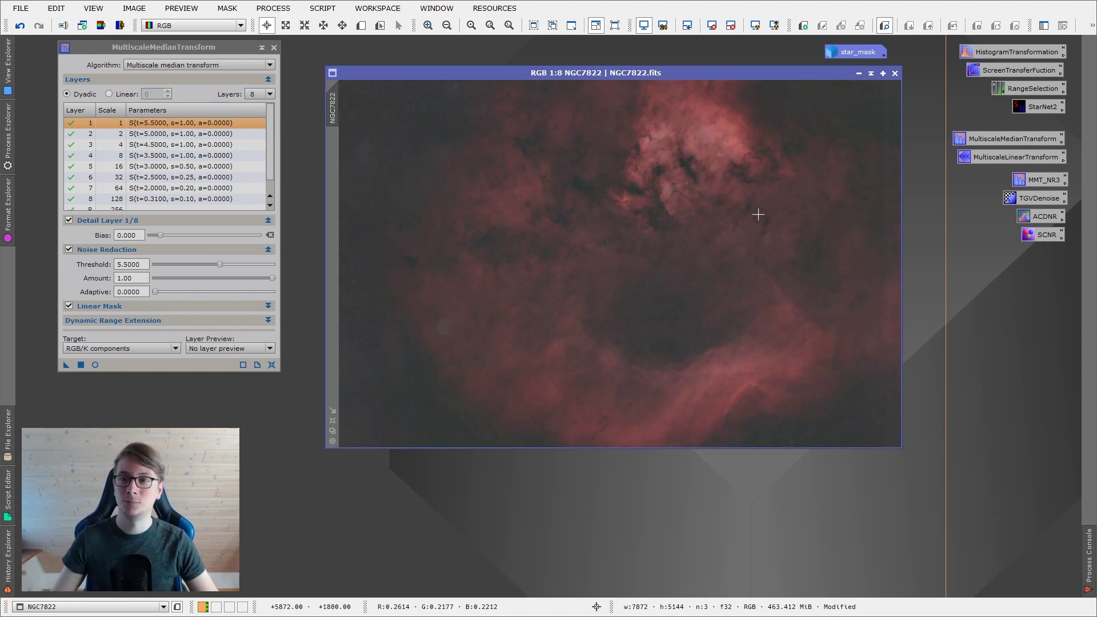
Apply ACDNR to NGC7822 with lightness StdDev 1.5, Amount 0.90 and 3 iterations, and inspect the nebula core
double_click(1037, 215)
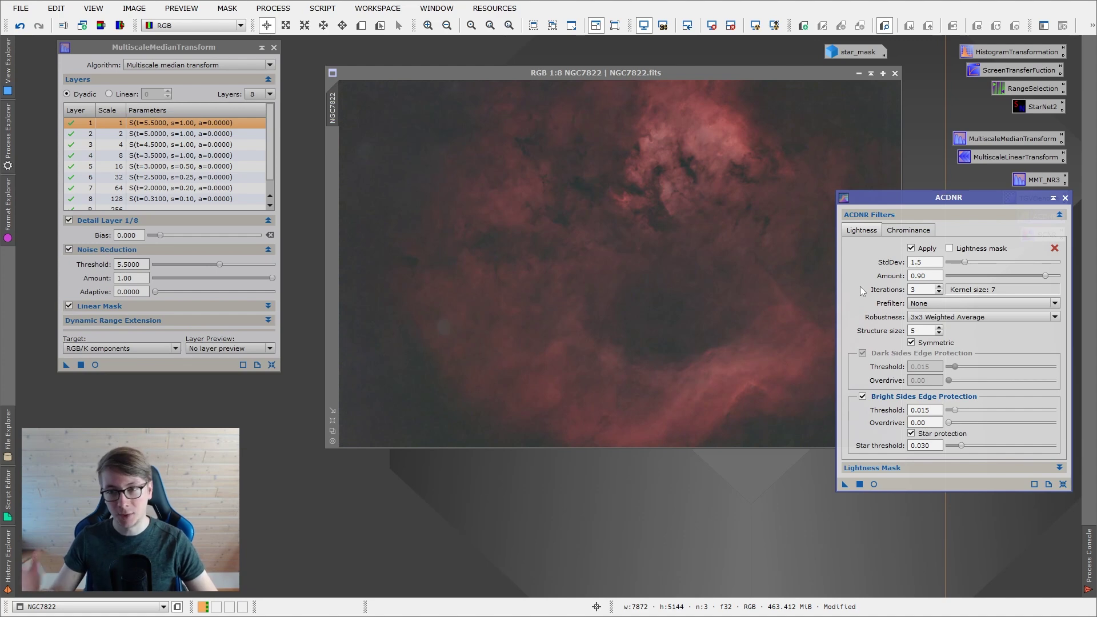
click(843, 485)
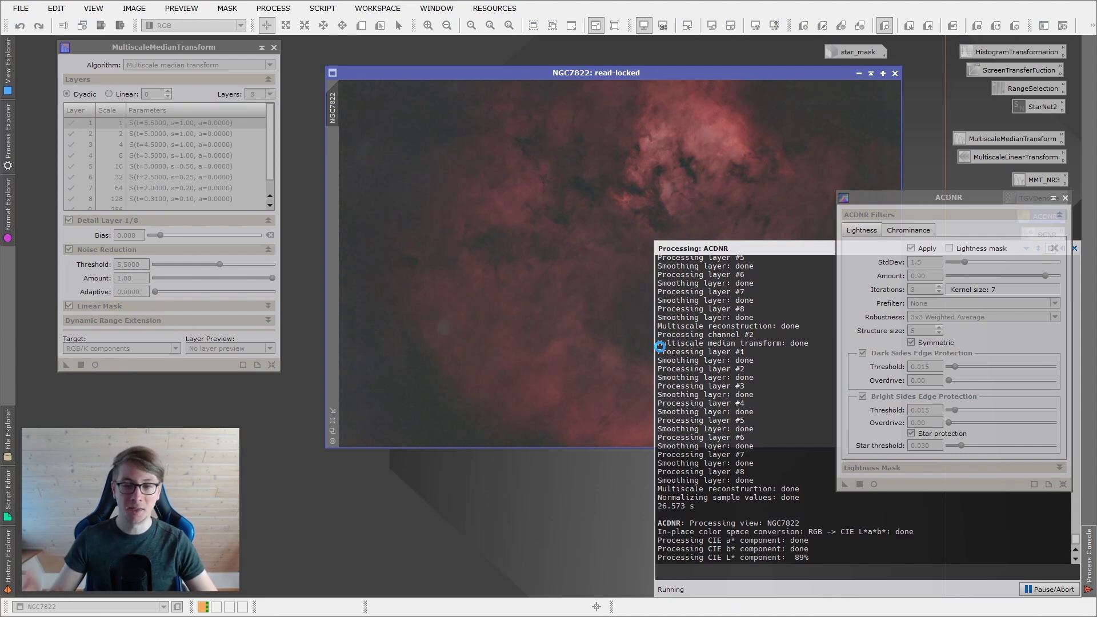
scroll(656, 188, up, 7)
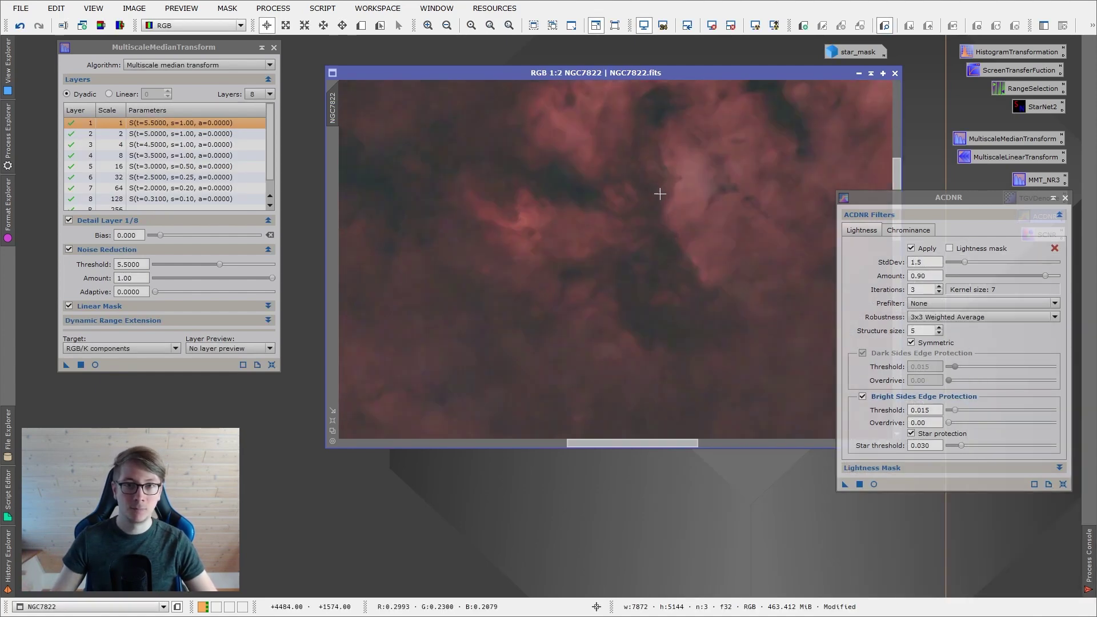
Compare the bright nebula and the dark background with and without ACDNR by undoing and redoing the process
drag(656, 194, 656, 328)
right_click(703, 266)
click(721, 274)
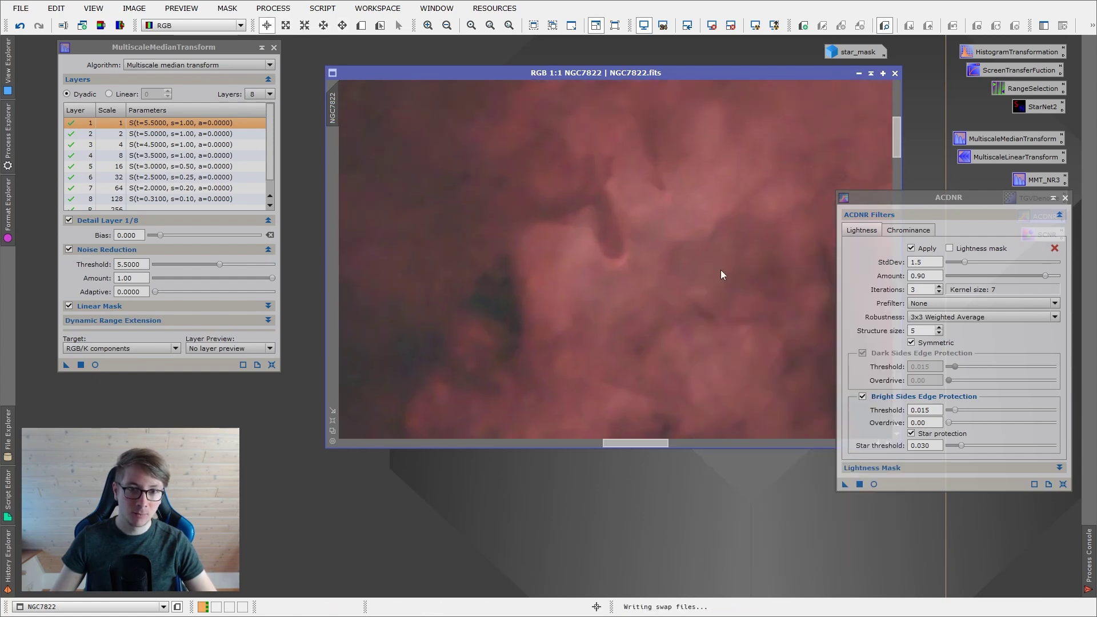
right_click(720, 270)
click(735, 300)
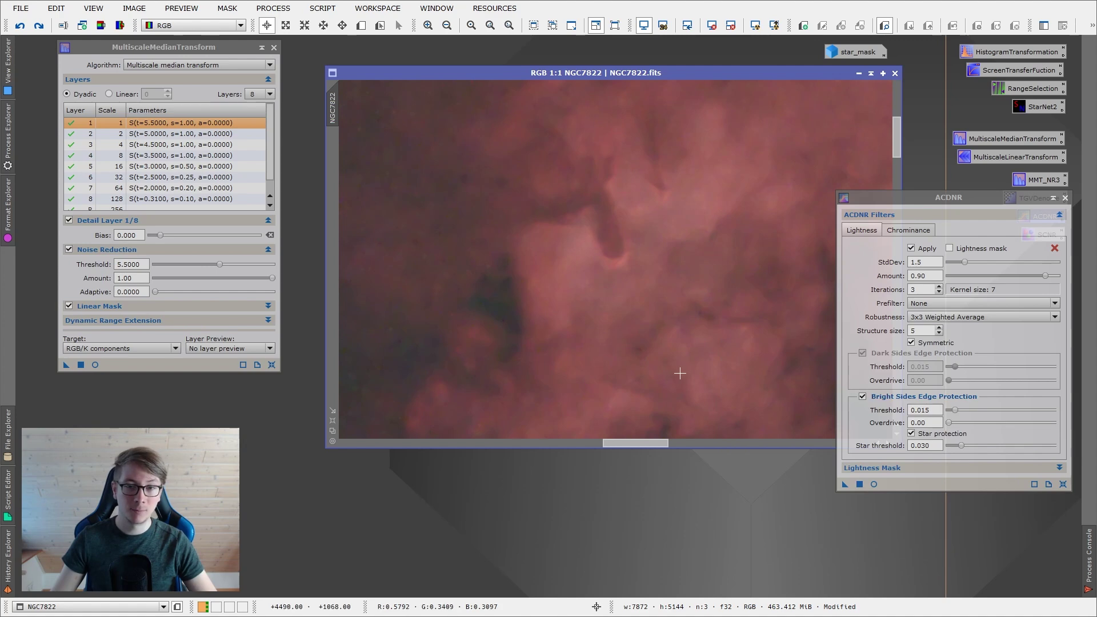
drag(650, 391, 680, 103)
scroll(661, 265, up, 1)
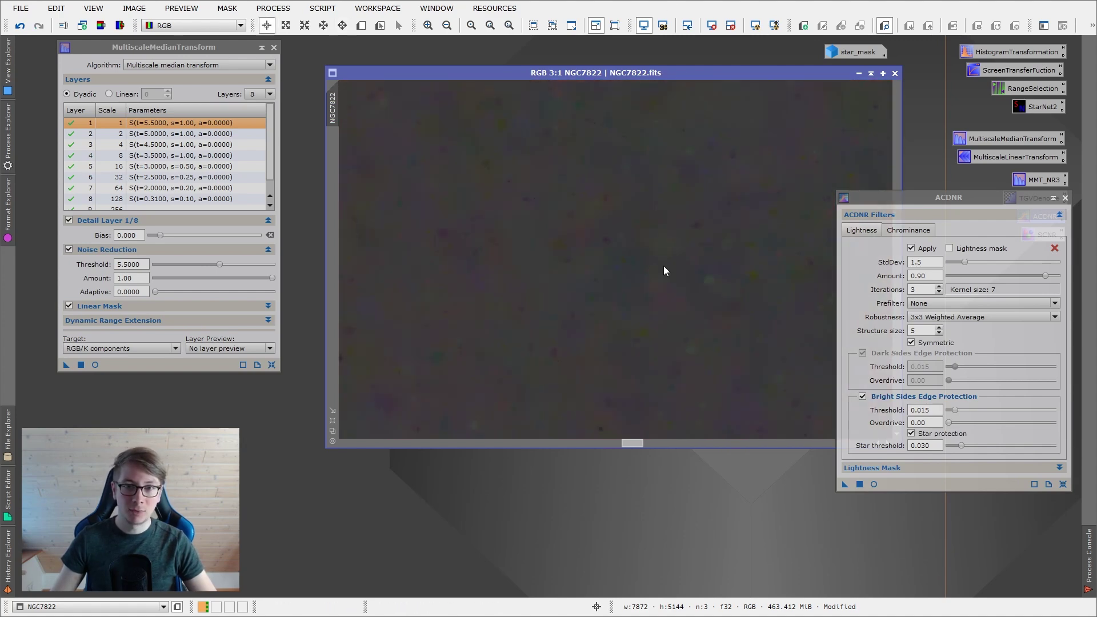
right_click(664, 269)
click(682, 296)
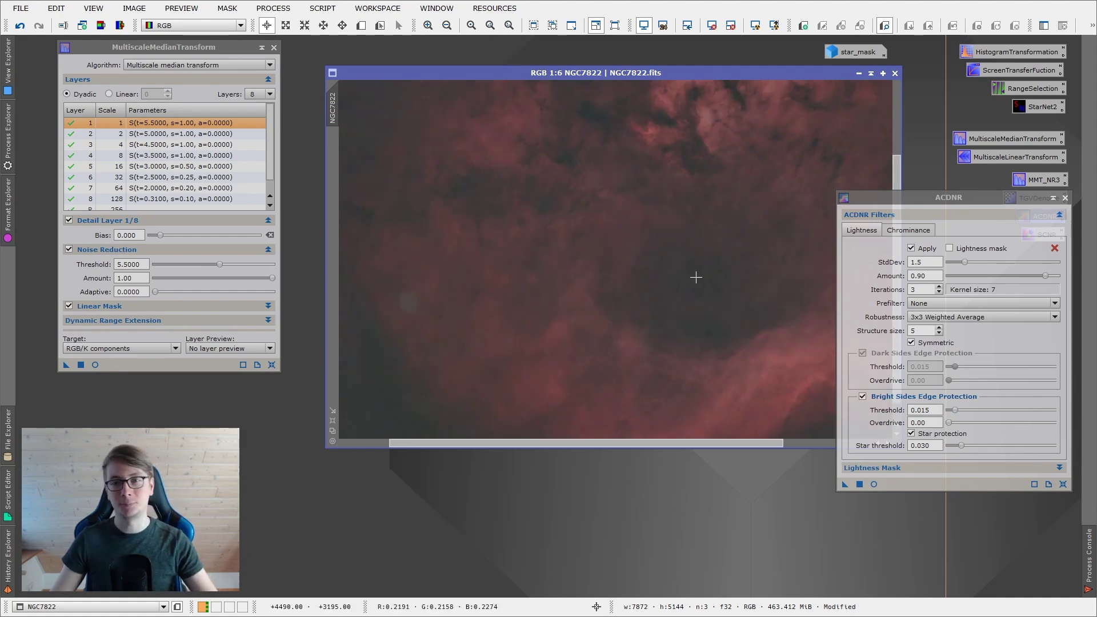
Undo both ACDNR and MultiscaleMedianTransform on the NGC7822 image
scroll(697, 280, down, 5)
right_click(663, 233)
click(824, 230)
right_click(716, 219)
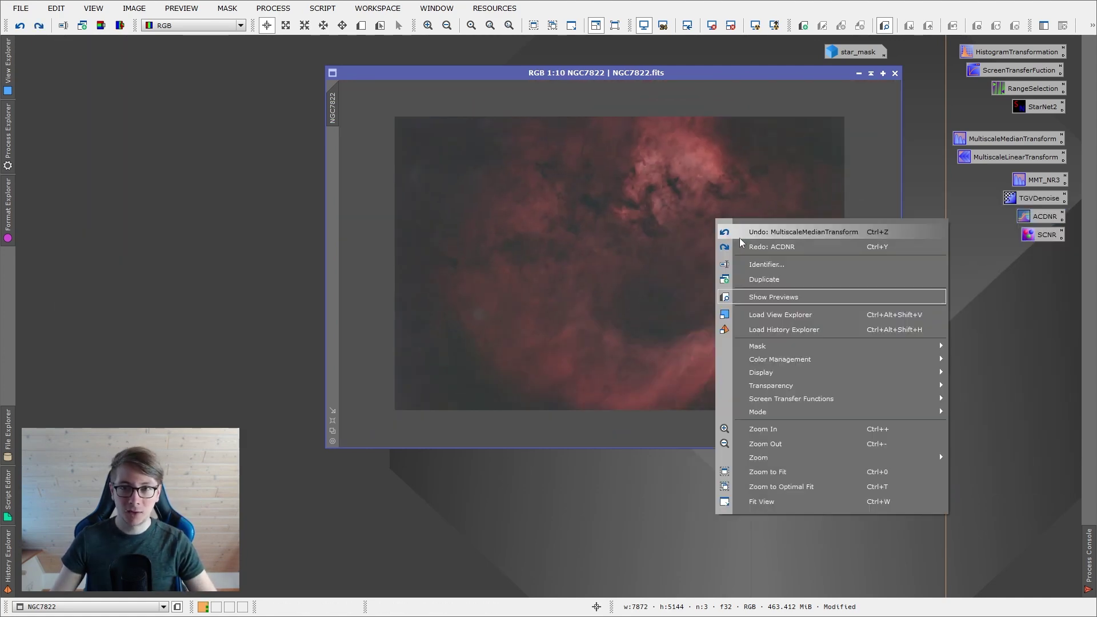
click(847, 235)
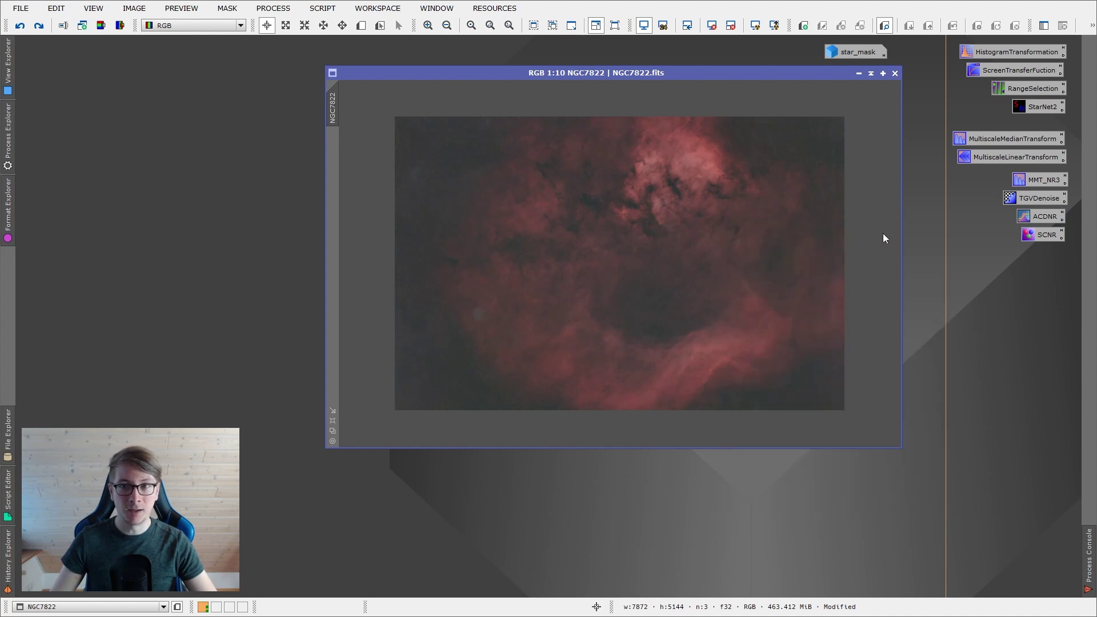
Reopen ACDNR to review its lightness filter settings, close it, and view NGC7822 at 1:8 zoom
double_click(1031, 215)
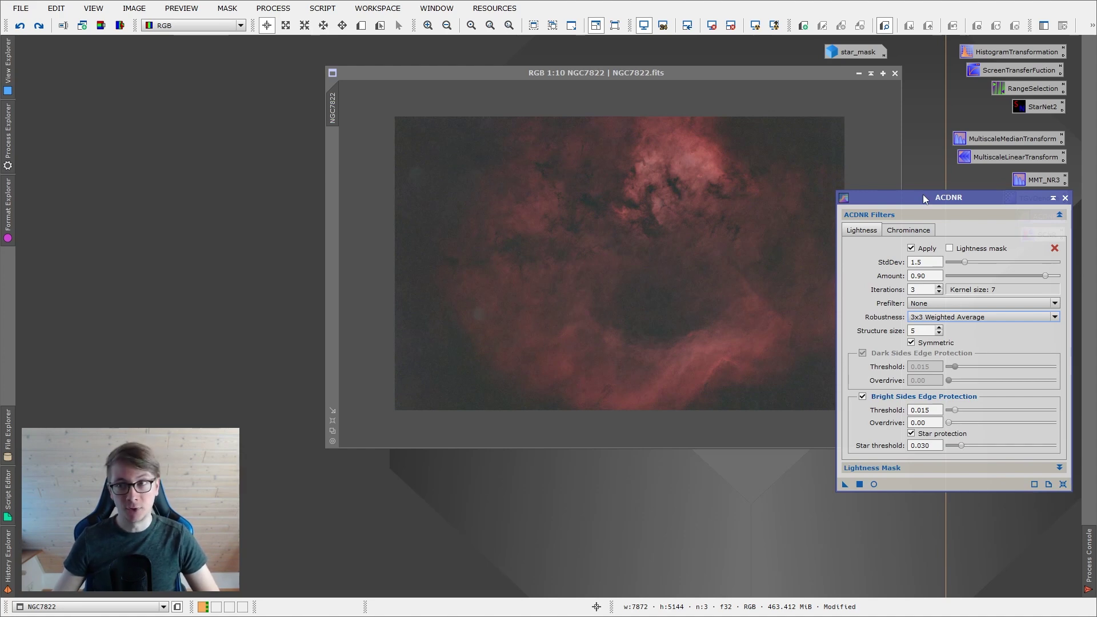
click(1065, 197)
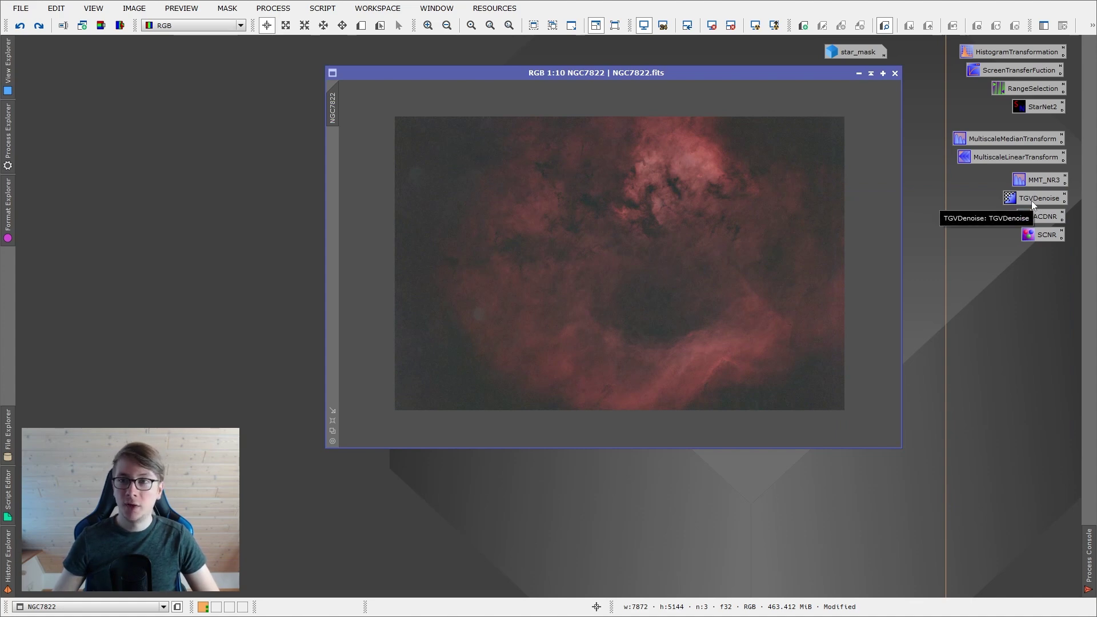
scroll(673, 217, up, 2)
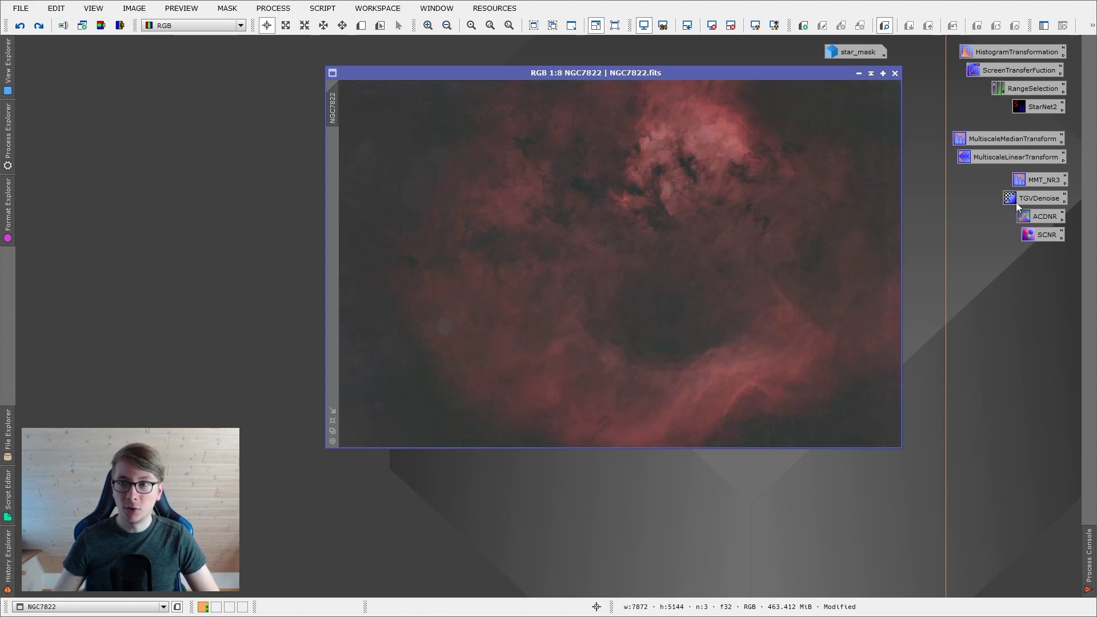
Open TGVDenoise, park its window over the lower edge of NGC7822, switch to CIE L*a*b* mode and show the chrominance settings
double_click(1032, 197)
drag(895, 247, 894, 407)
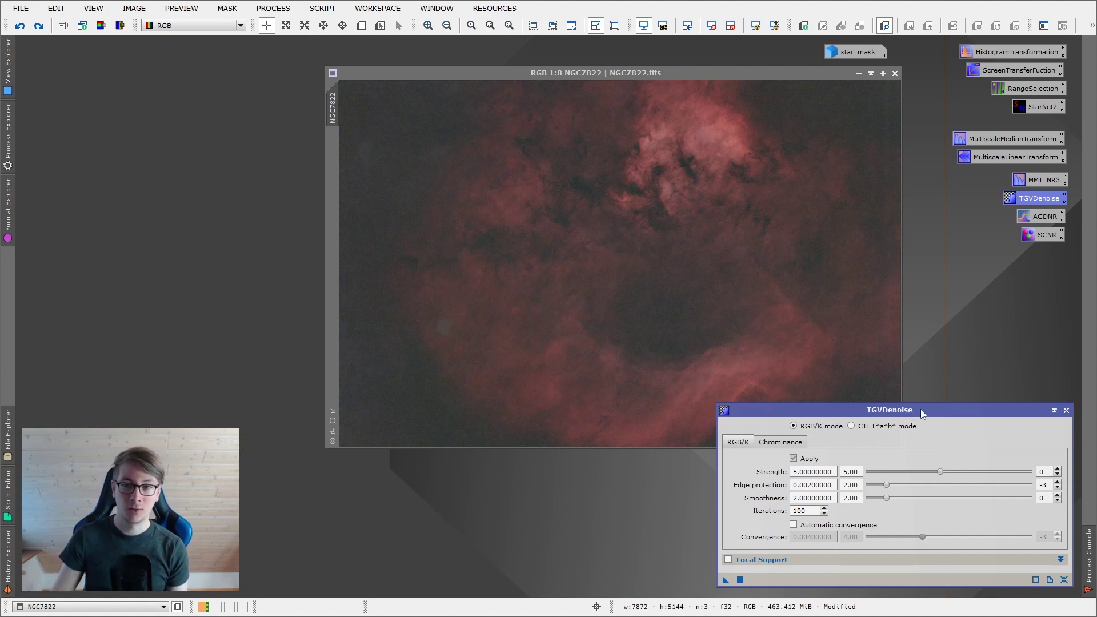
click(852, 426)
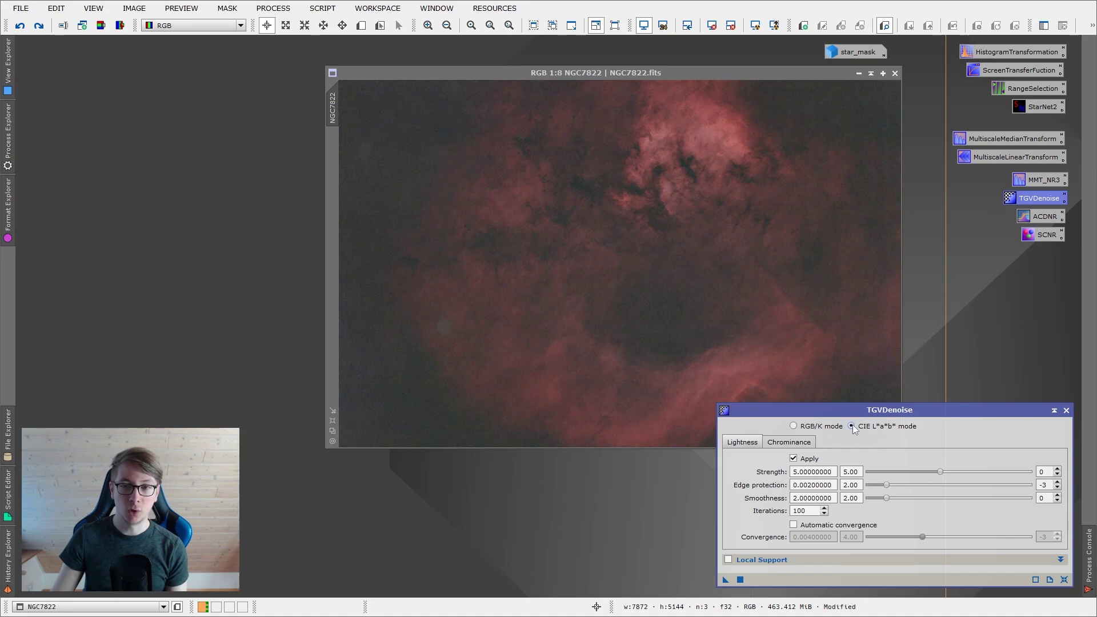
click(797, 442)
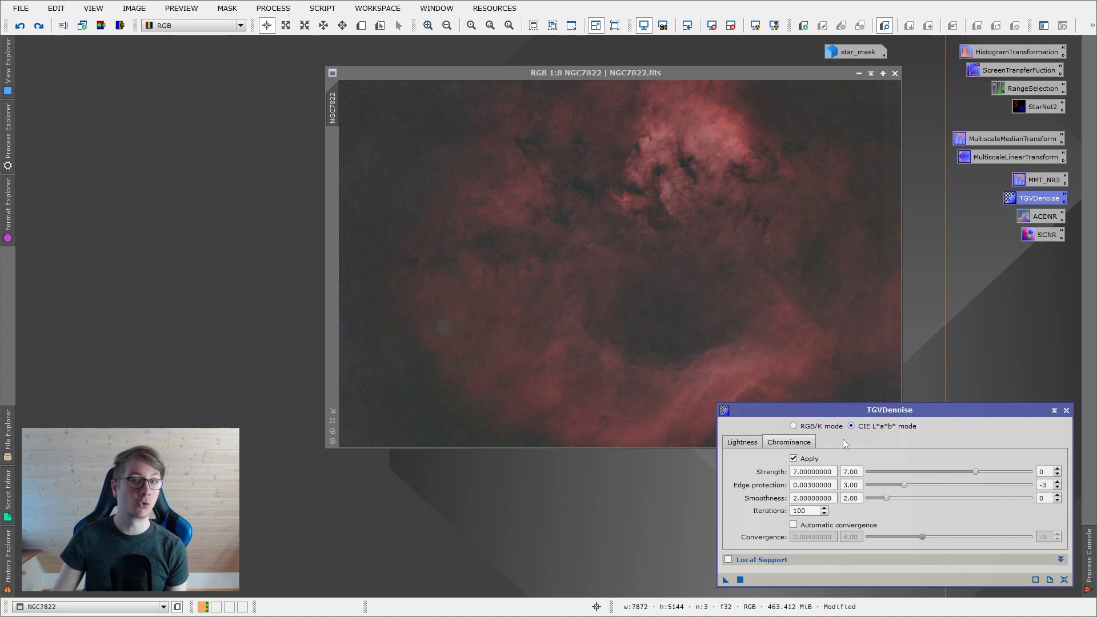
Inspect the background noise at 5:1 zoom, review the TGVDenoise parameters and enable Automatic convergence for chrominance
scroll(619, 293, up, 1)
scroll(679, 226, up, 4)
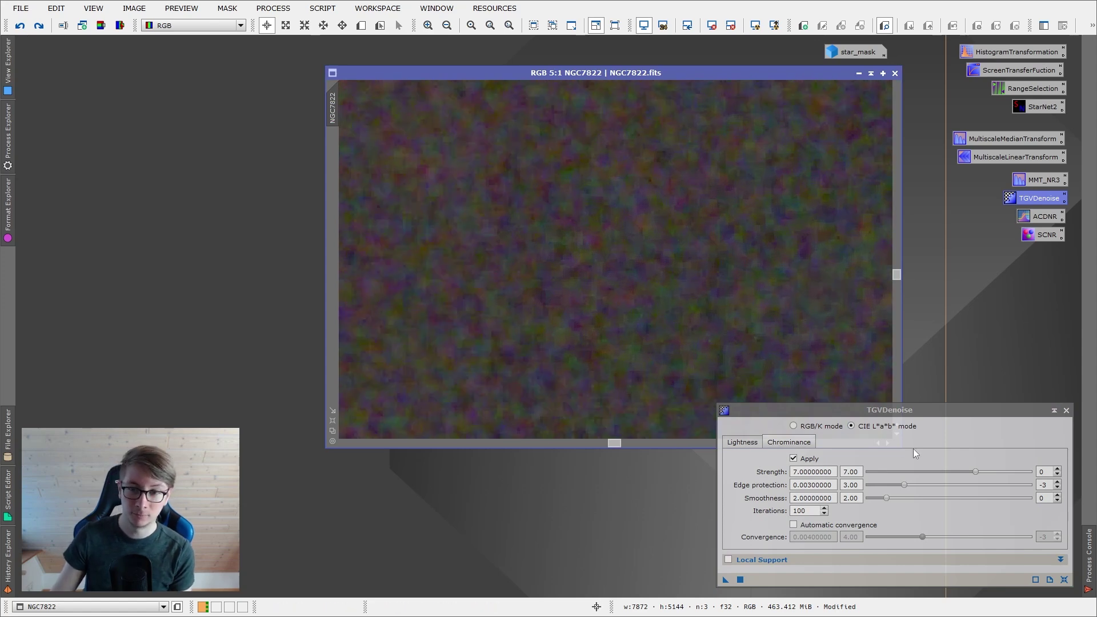
click(743, 443)
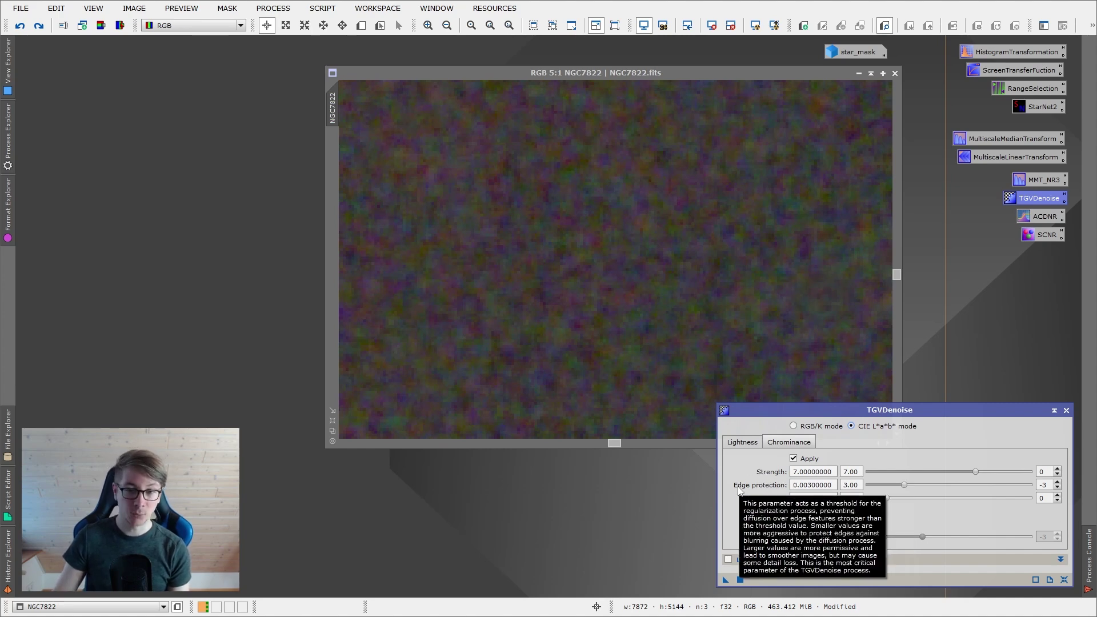
mouse_move(737, 513)
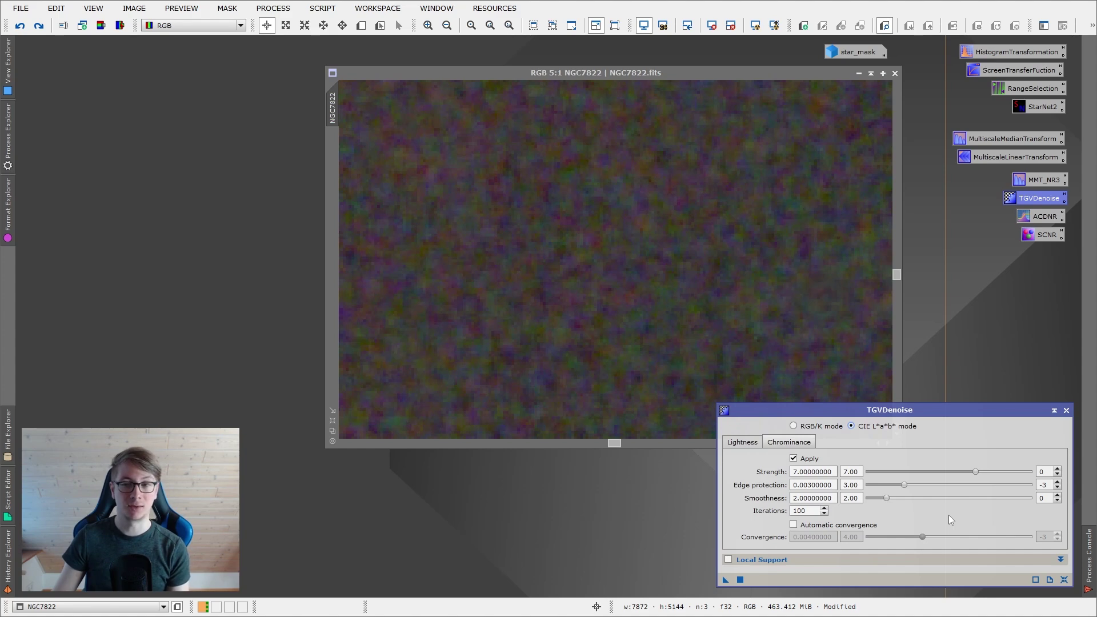
click(794, 525)
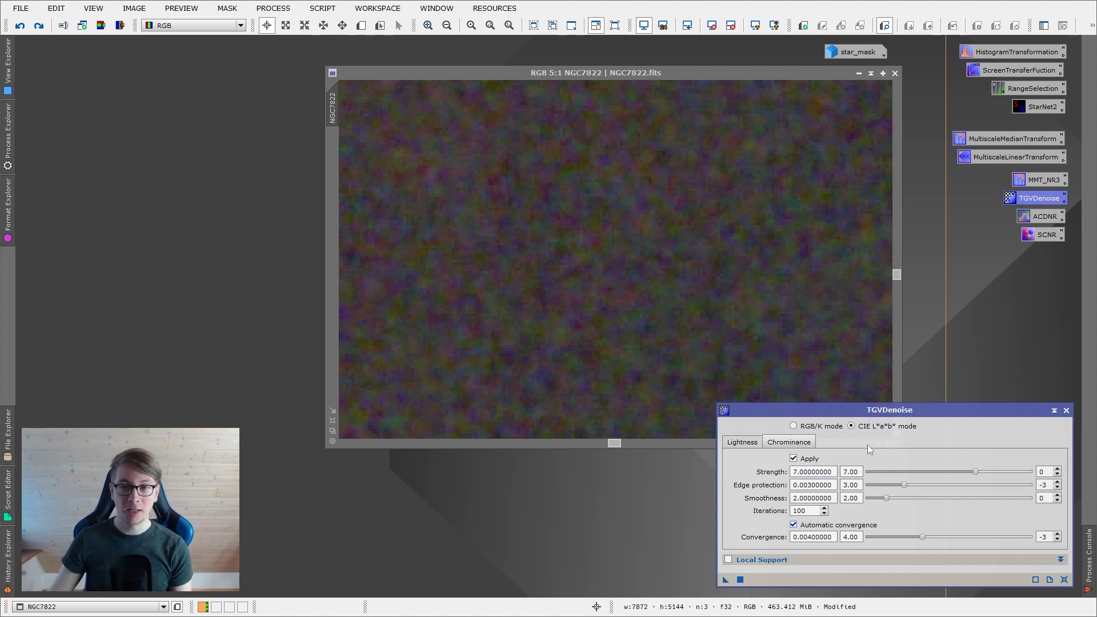
drag(794, 471, 858, 471)
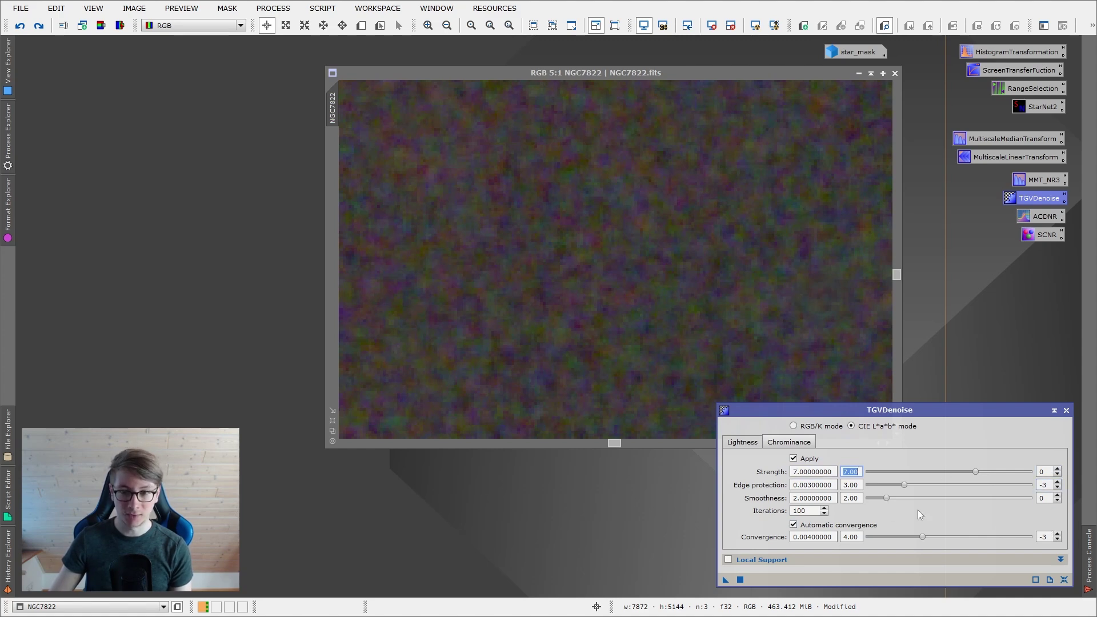
click(1057, 469)
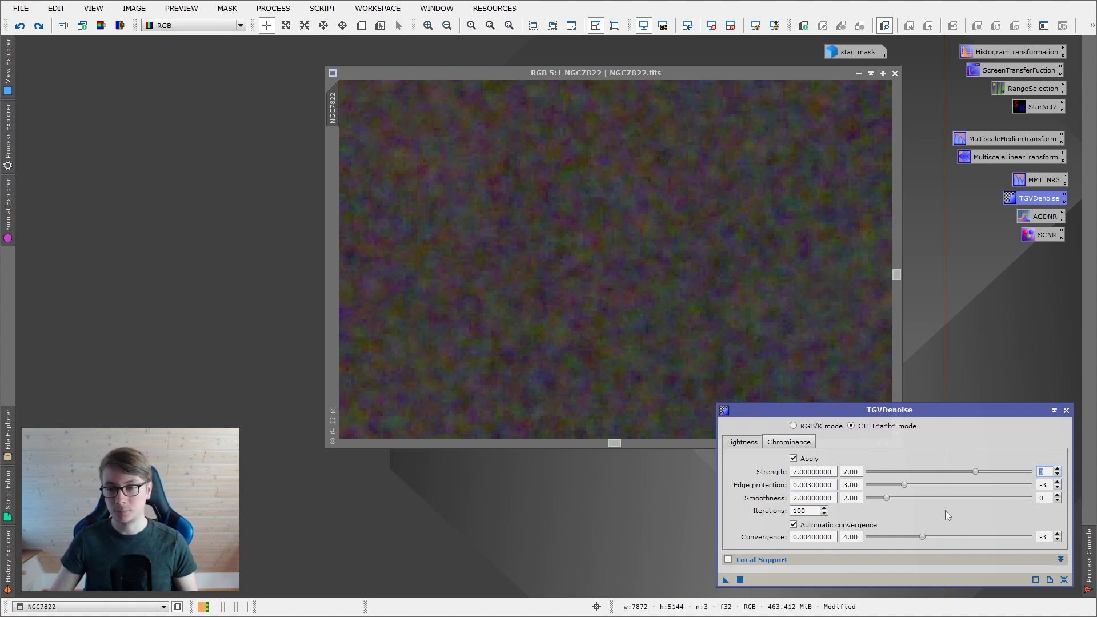
Open RangeSelection, place it just above the TGVDenoise window and start its real-time preview on NGC7822
click(612, 301)
scroll(612, 302, down, 3)
scroll(612, 302, down, 6)
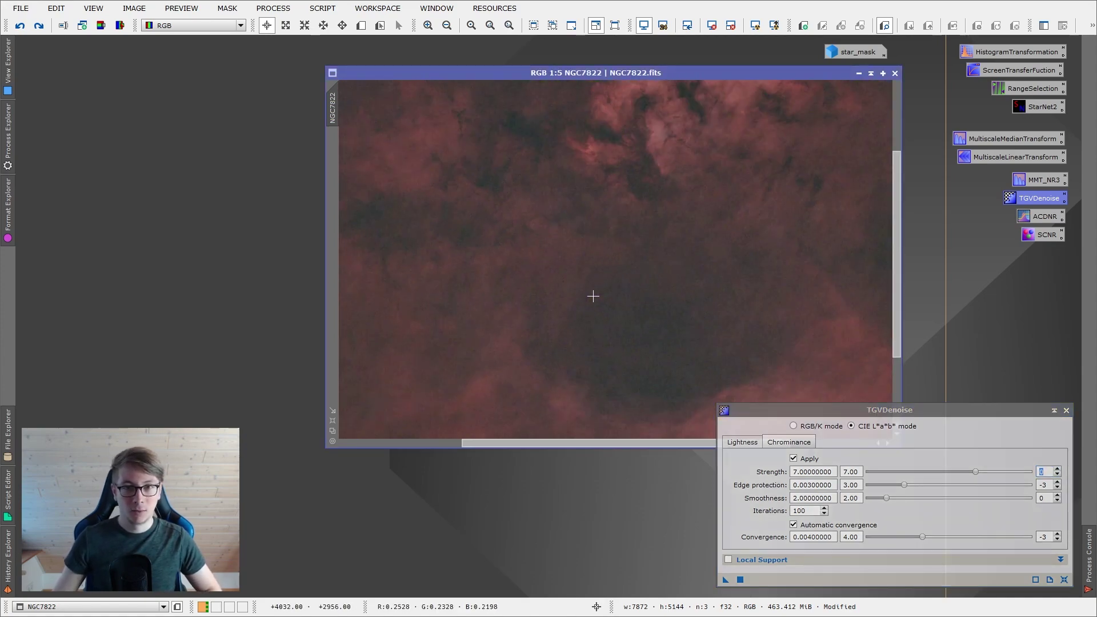
double_click(1031, 88)
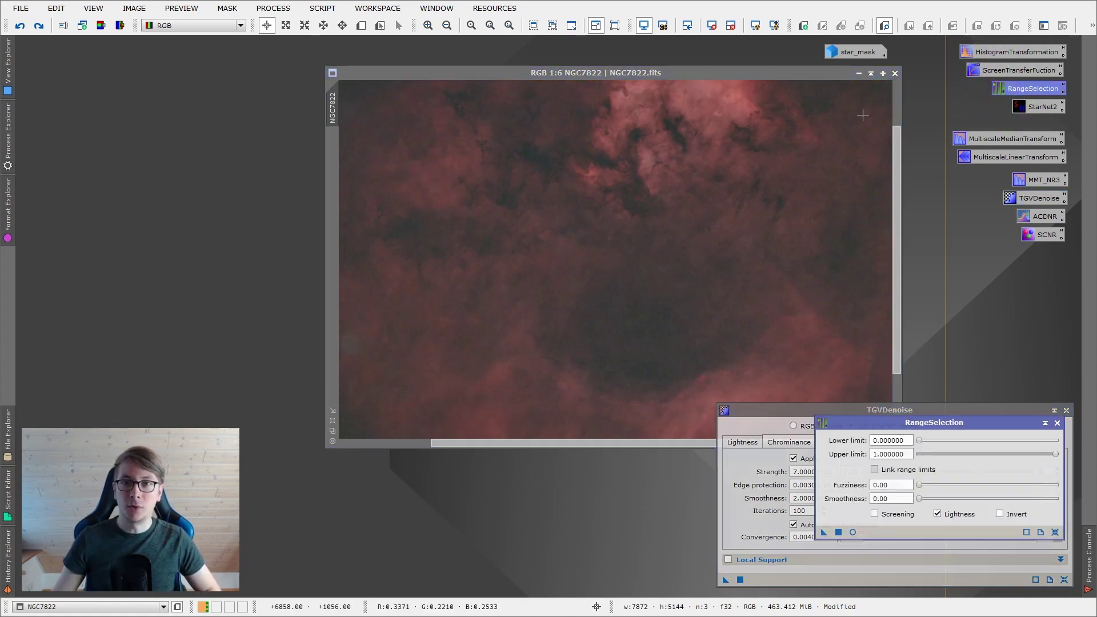
drag(944, 419, 953, 267)
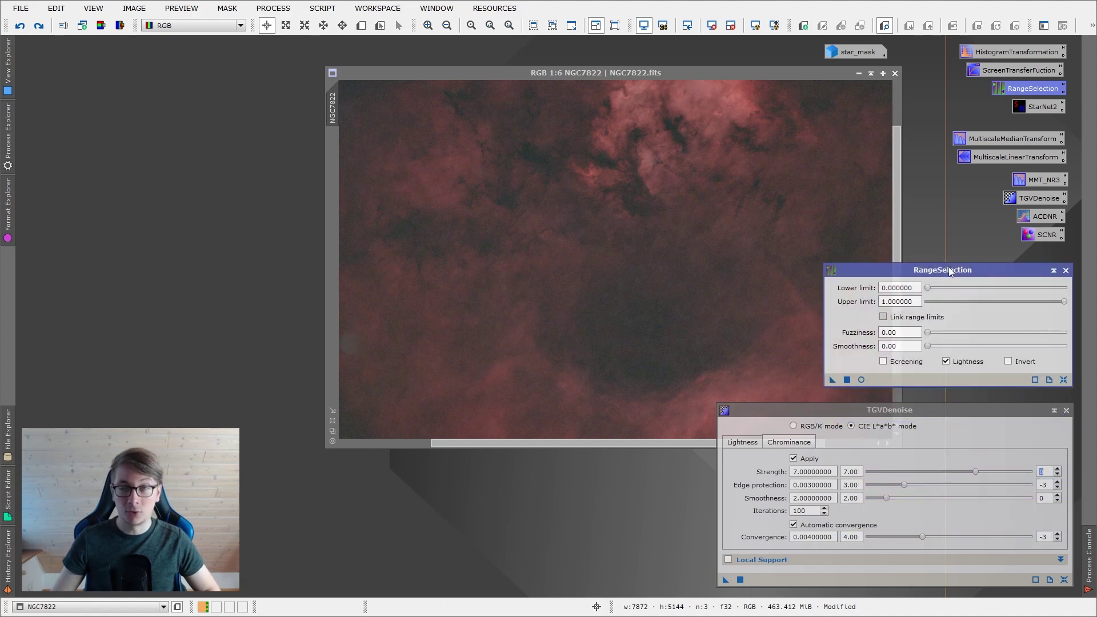
scroll(538, 193, down, 2)
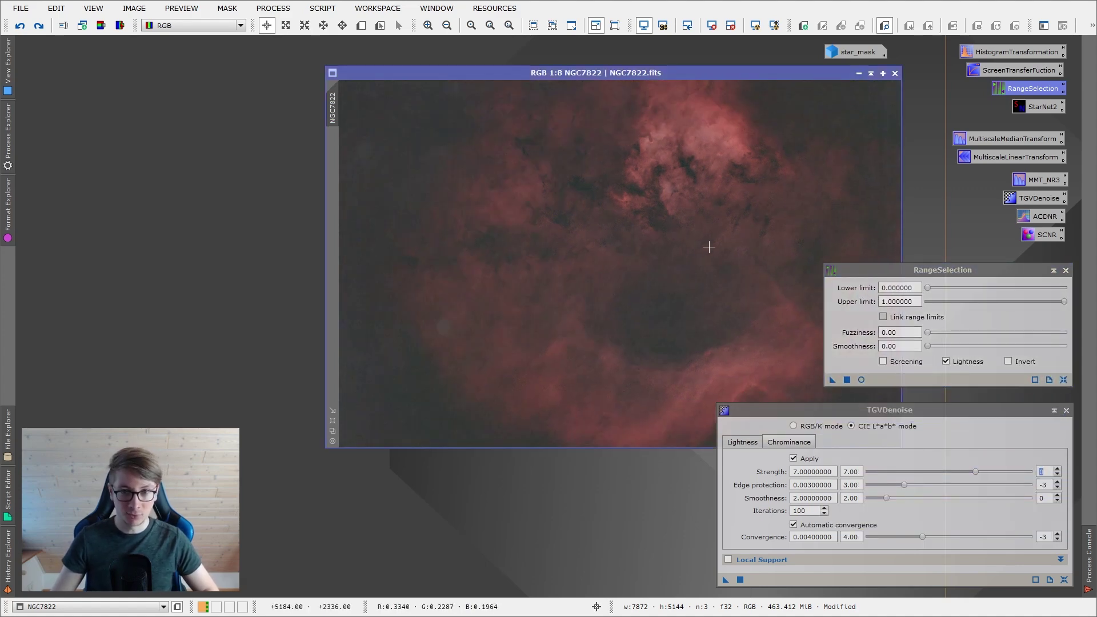
click(861, 379)
Set the range mask to lower limit 0.29, fuzziness 0.10 and smoothness 29.5, and invert it
drag(927, 288, 967, 295)
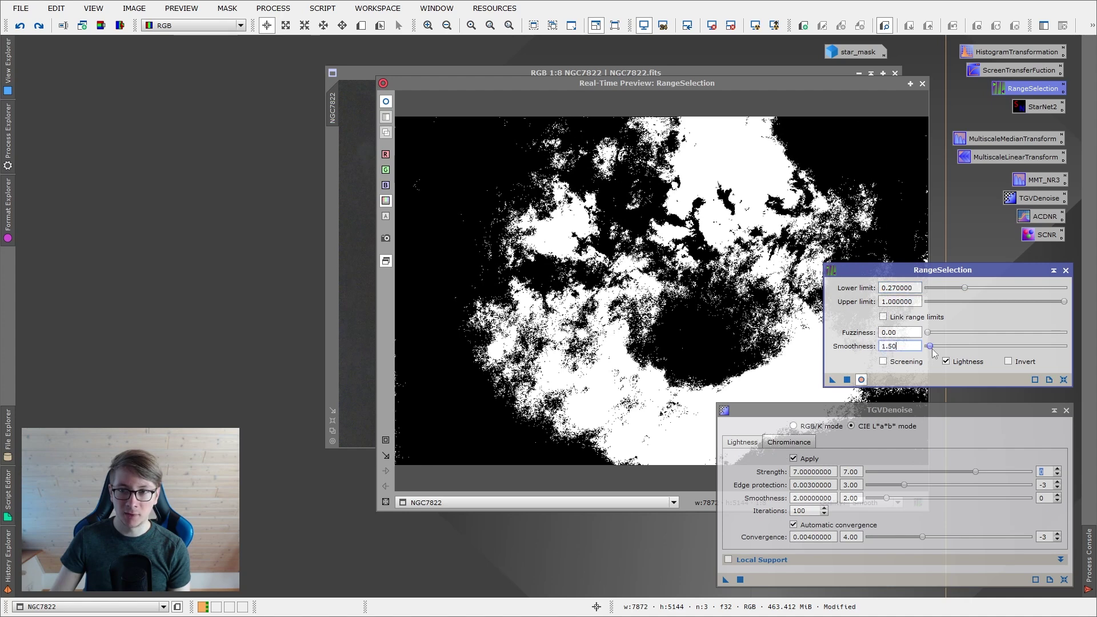
drag(928, 346, 970, 346)
drag(966, 288, 971, 288)
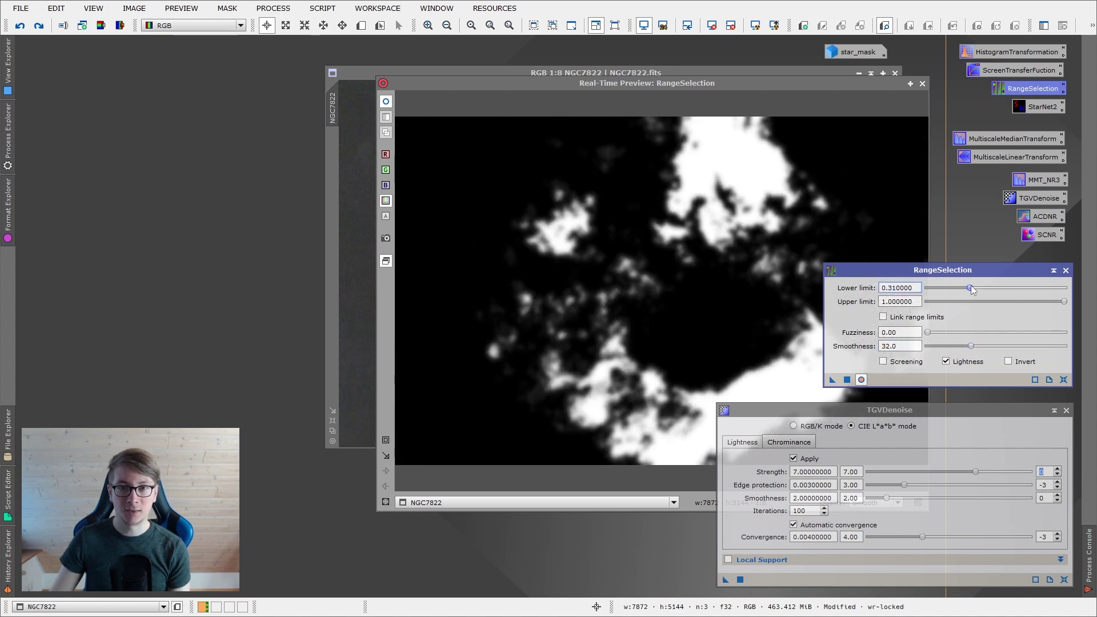
drag(928, 333, 966, 346)
drag(974, 290, 969, 289)
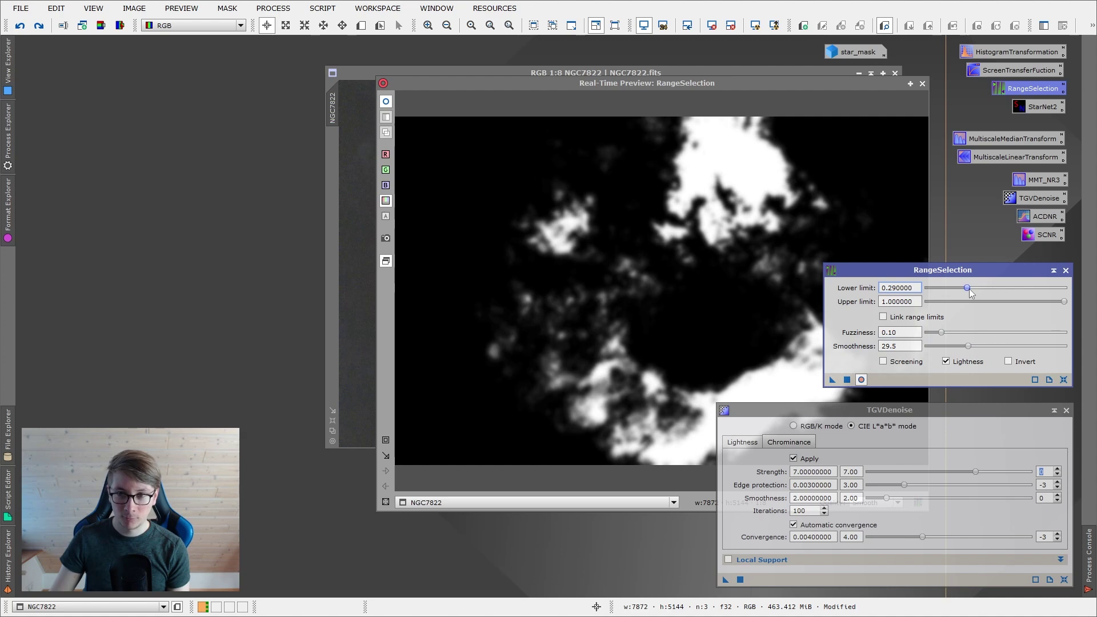
click(1008, 362)
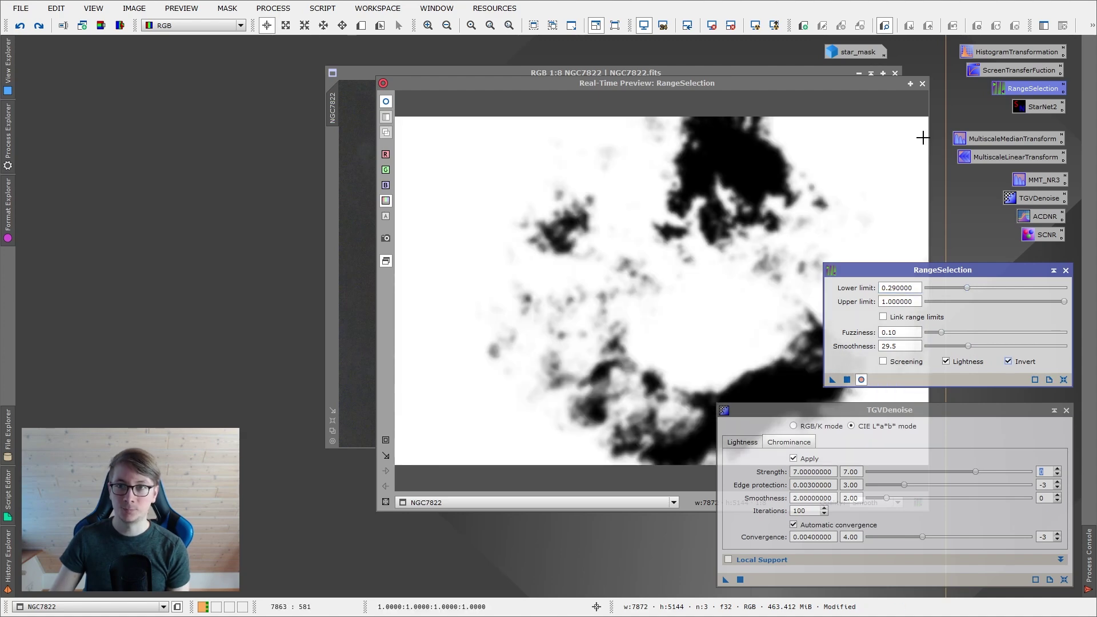
Close the real-time preview, generate the range mask and apply it as a mask to NGC7822
click(922, 84)
click(832, 379)
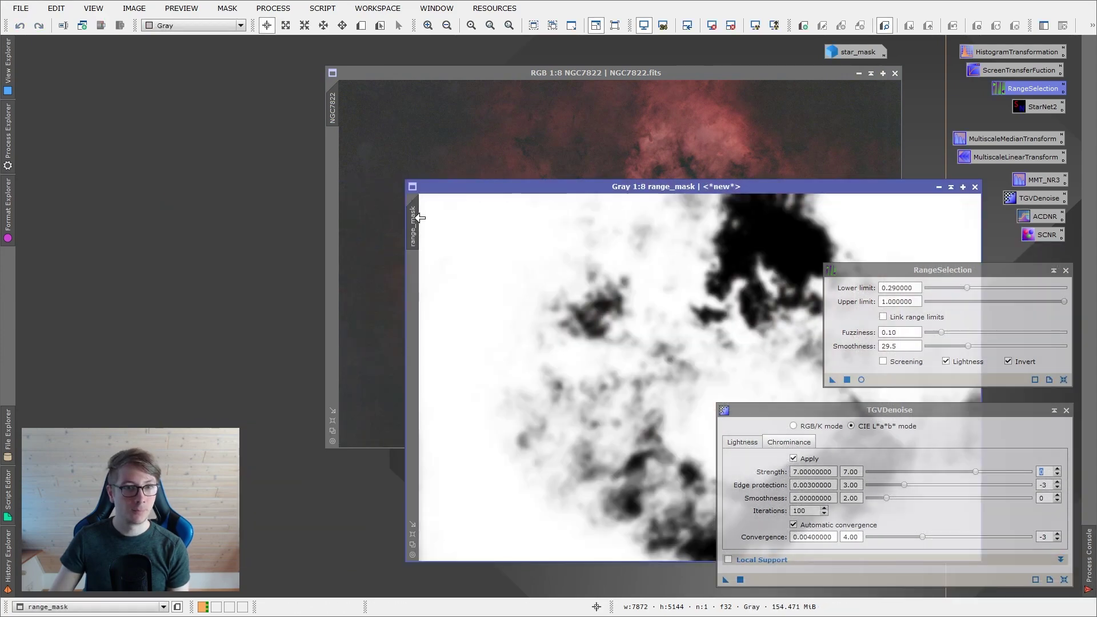
drag(419, 217, 336, 160)
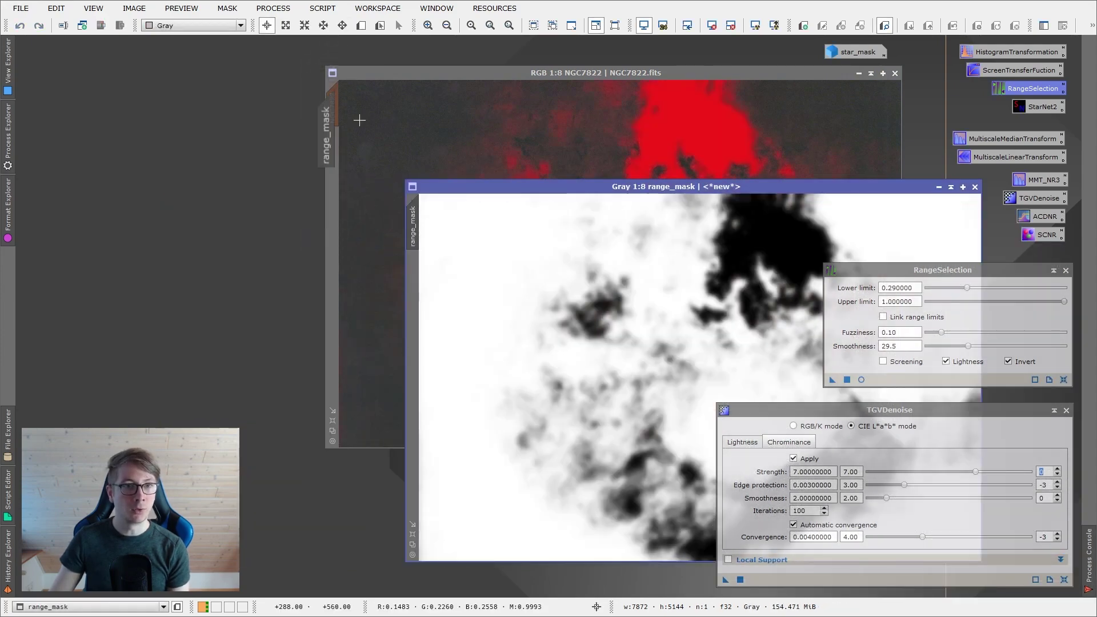
Iconize the range mask, place its icon beside the star_mask icon, and hide the mask overlay on NGC7822
click(938, 187)
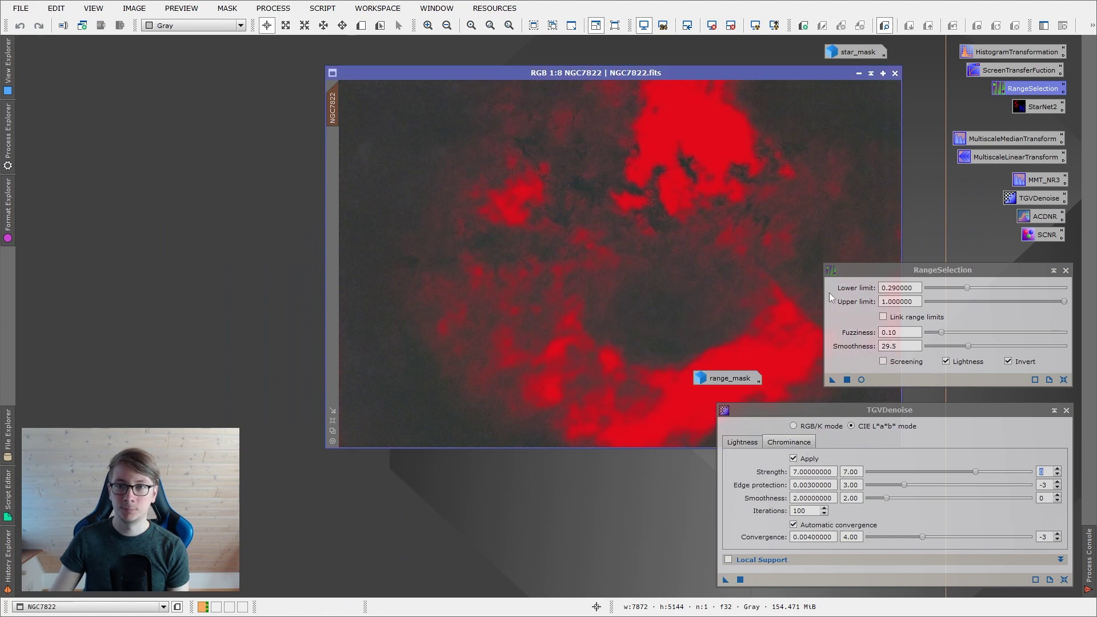
drag(726, 379, 771, 47)
click(227, 8)
click(242, 104)
click(227, 8)
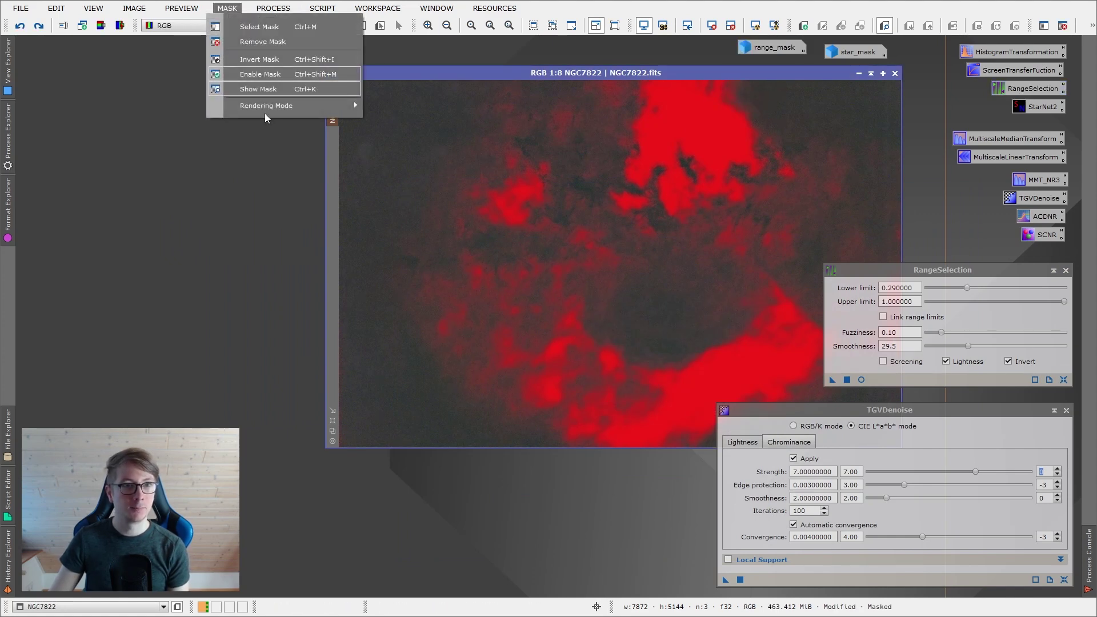
click(400, 110)
click(181, 9)
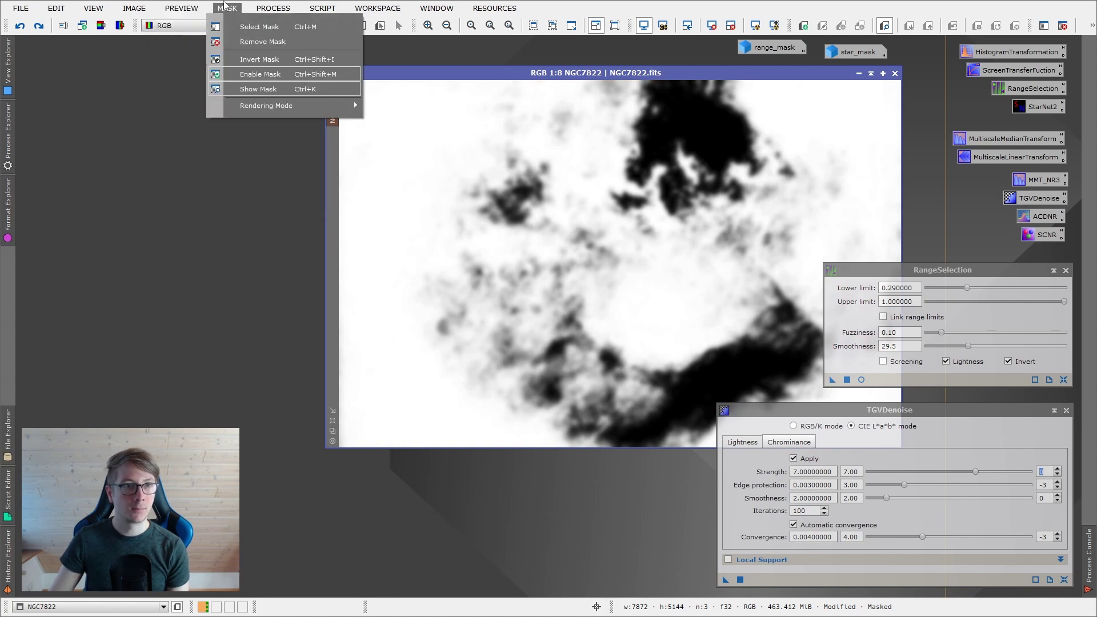
click(252, 88)
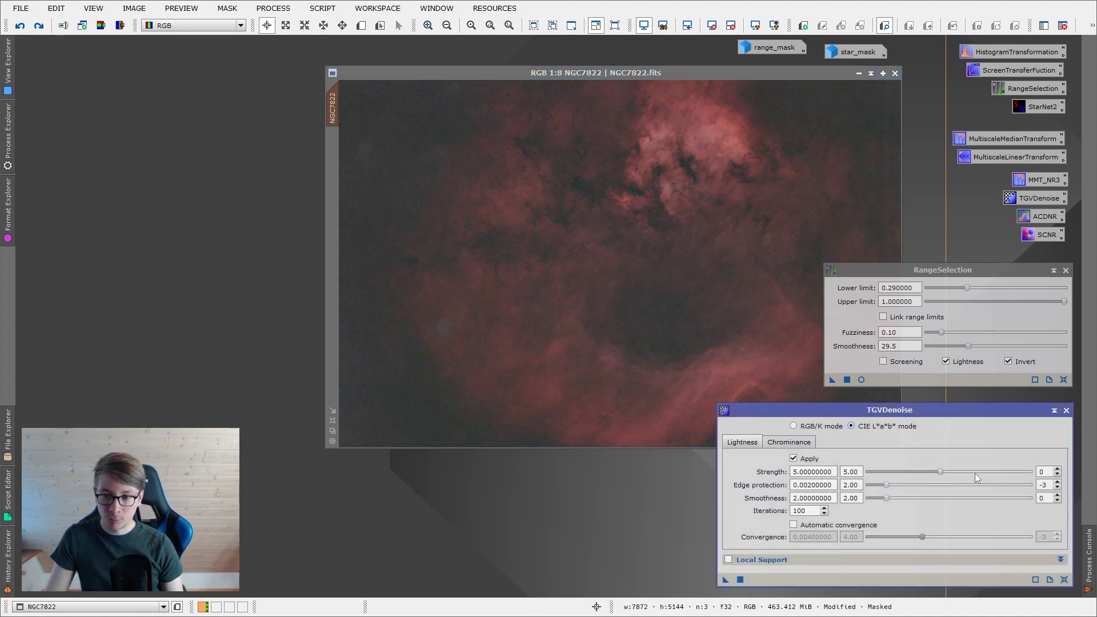
Set the TGVDenoise strength to 50 for lightness and 70 for chrominance
click(1057, 469)
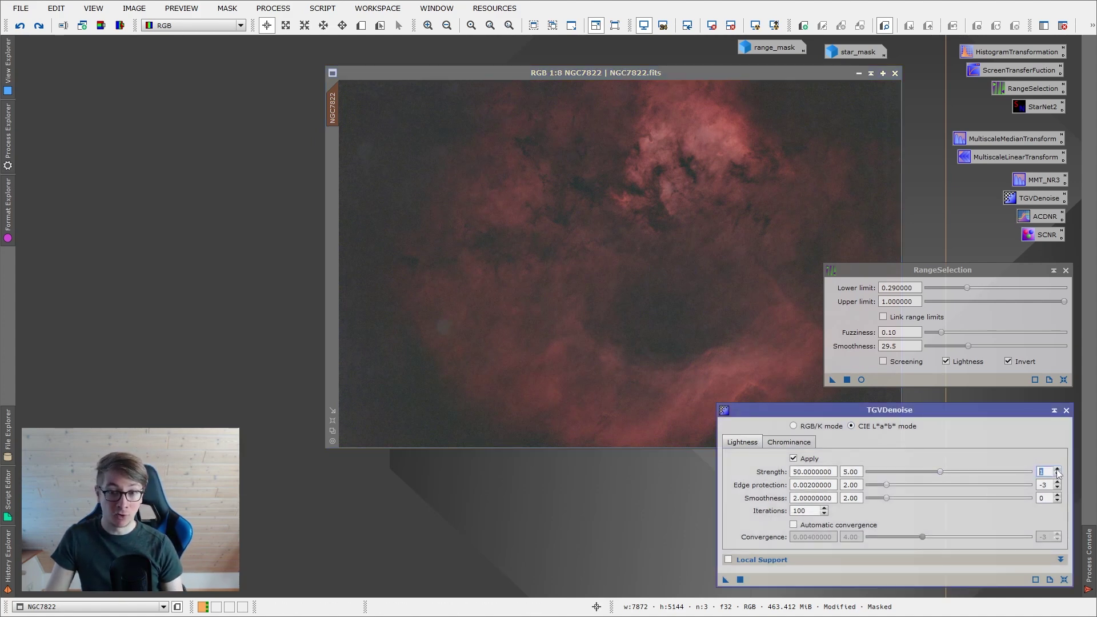
click(794, 443)
click(1057, 470)
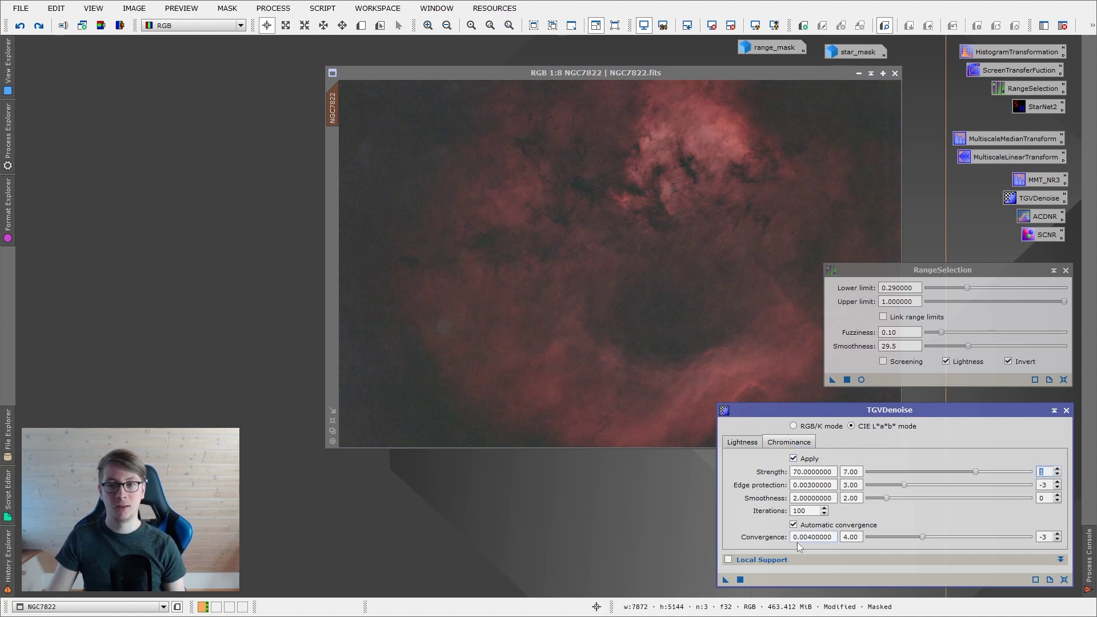
Create a preview of about 2688 × 2168 px around the bright upper nebula of NGC7822 and apply TGVDenoise to it
drag(725, 579, 798, 579)
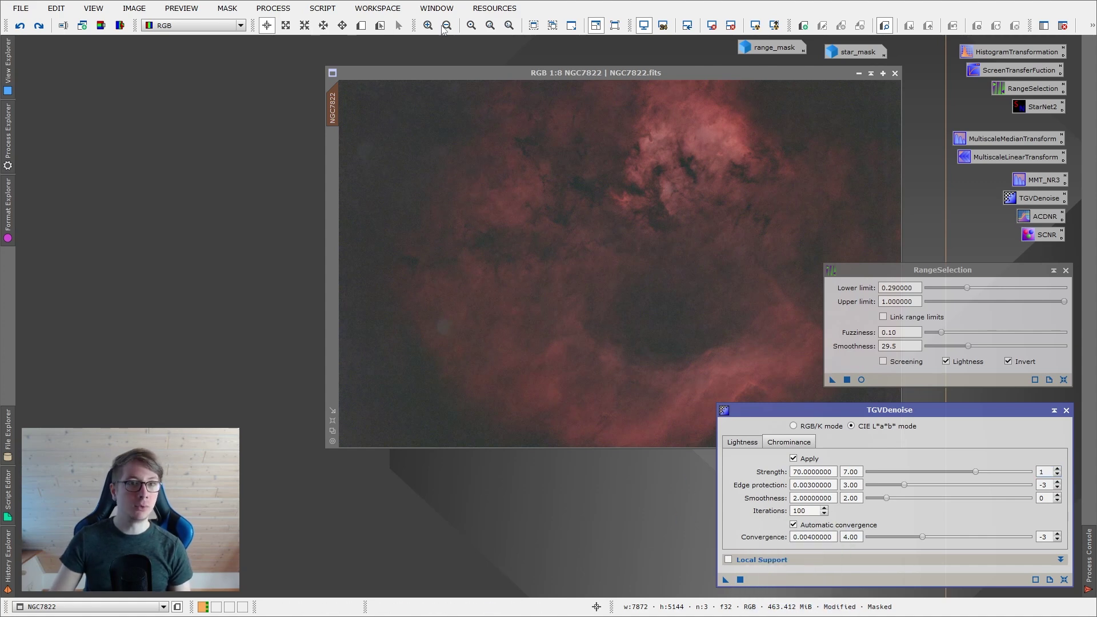
click(361, 25)
drag(574, 132, 765, 285)
click(332, 149)
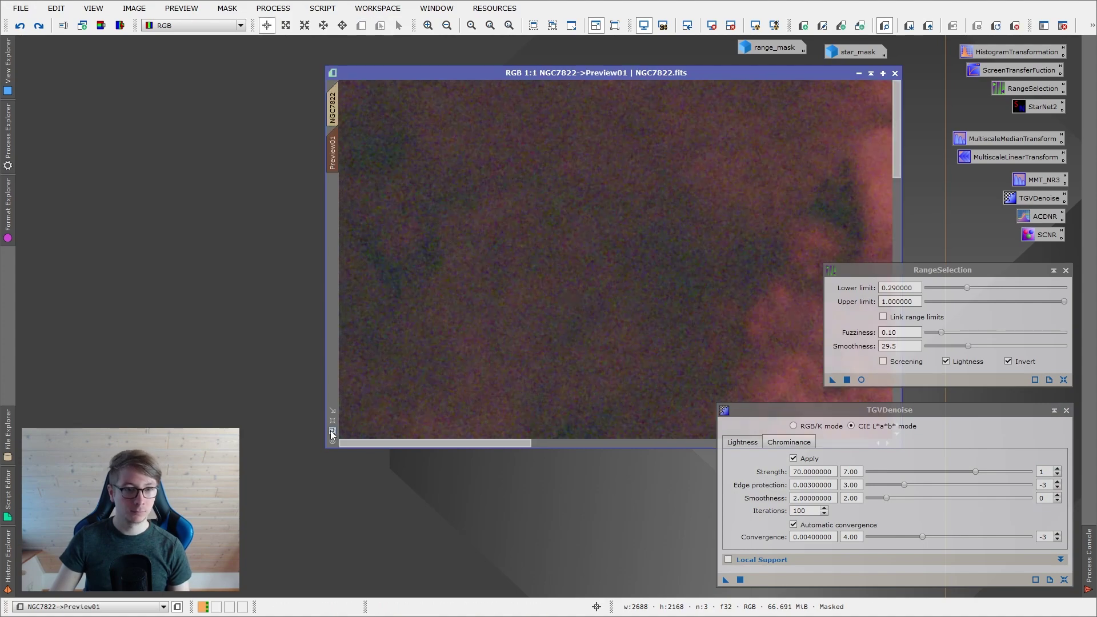
click(725, 579)
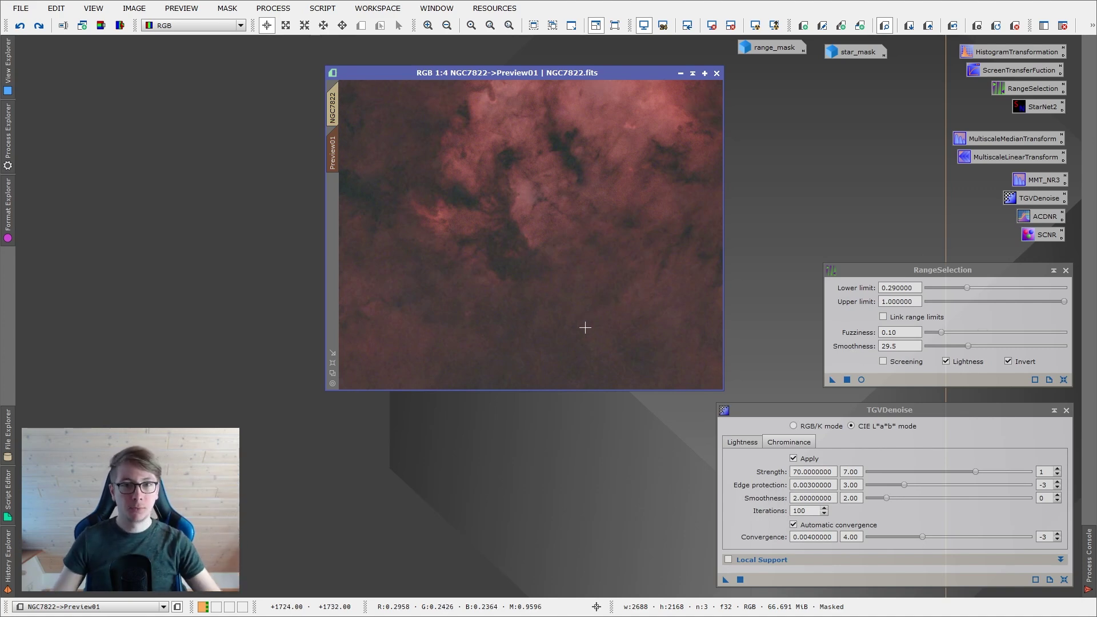
Compare the dark background in the preview with and without TGVDenoise at 1:1 and 2:1 zoom
scroll(583, 324, up, 3)
key(space)
drag(554, 321, 571, 54)
drag(568, 262, 649, 130)
right_click(607, 191)
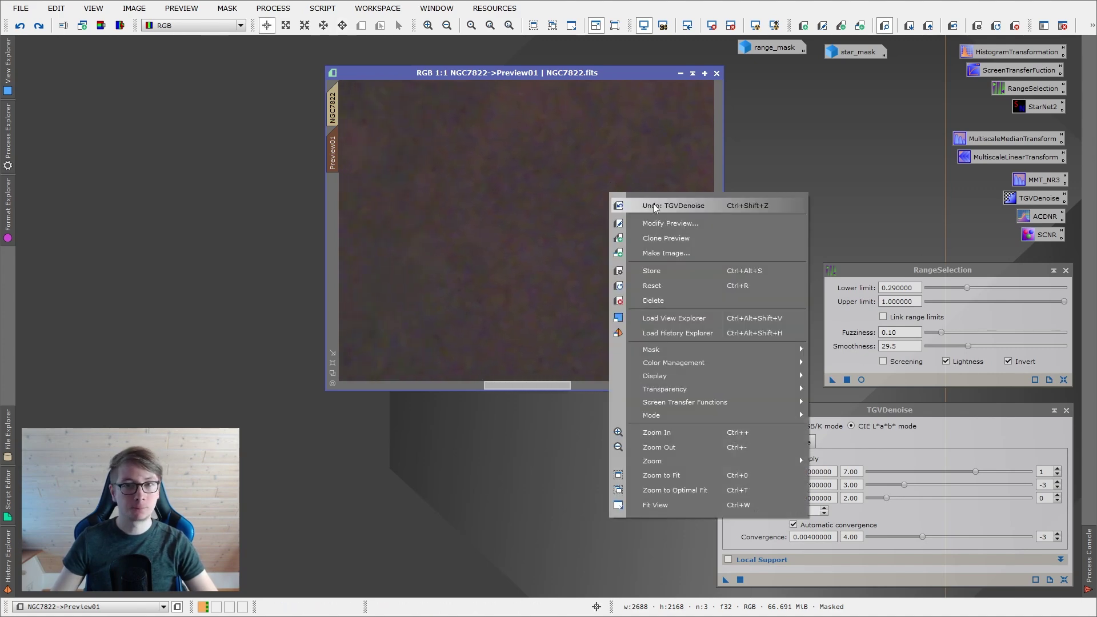
click(657, 203)
right_click(672, 199)
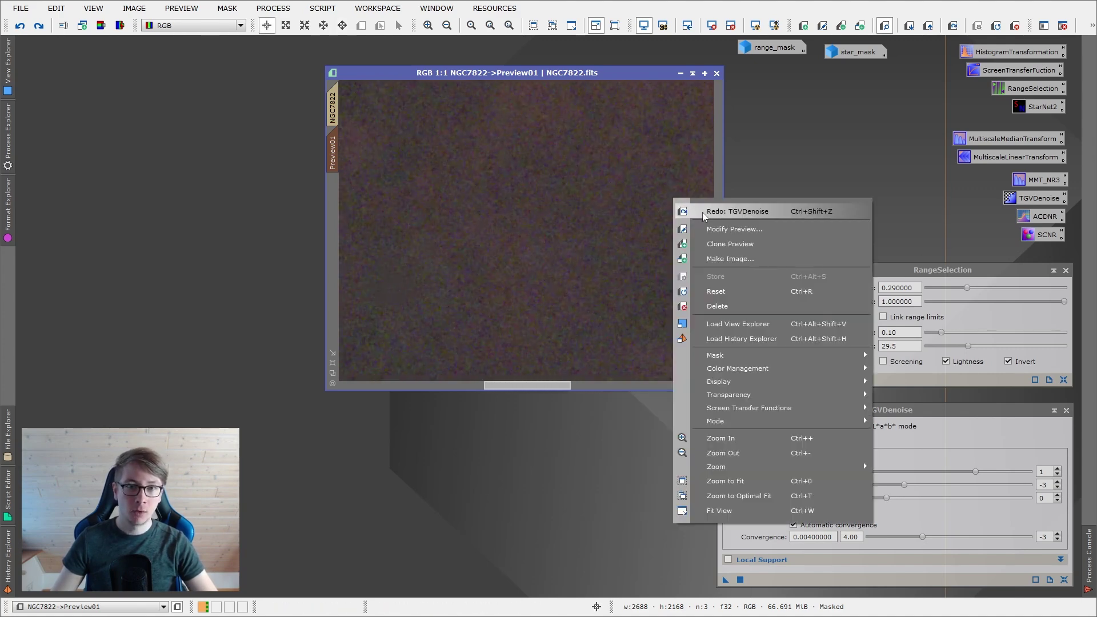
click(678, 207)
scroll(637, 241, up, 1)
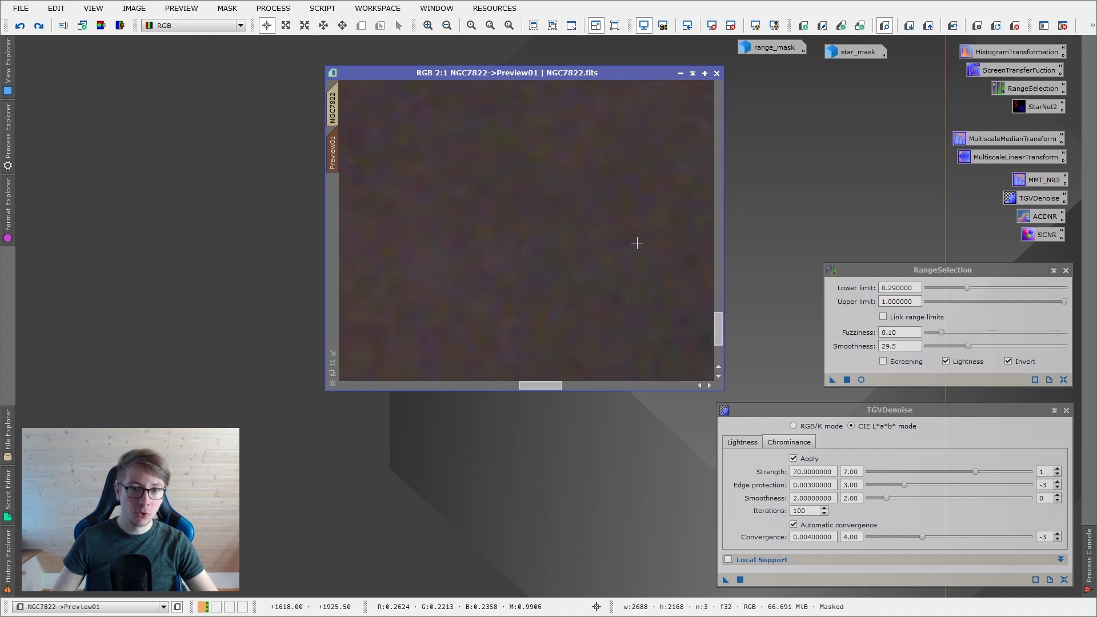
scroll(637, 243, down, 1)
right_click(647, 223)
click(667, 234)
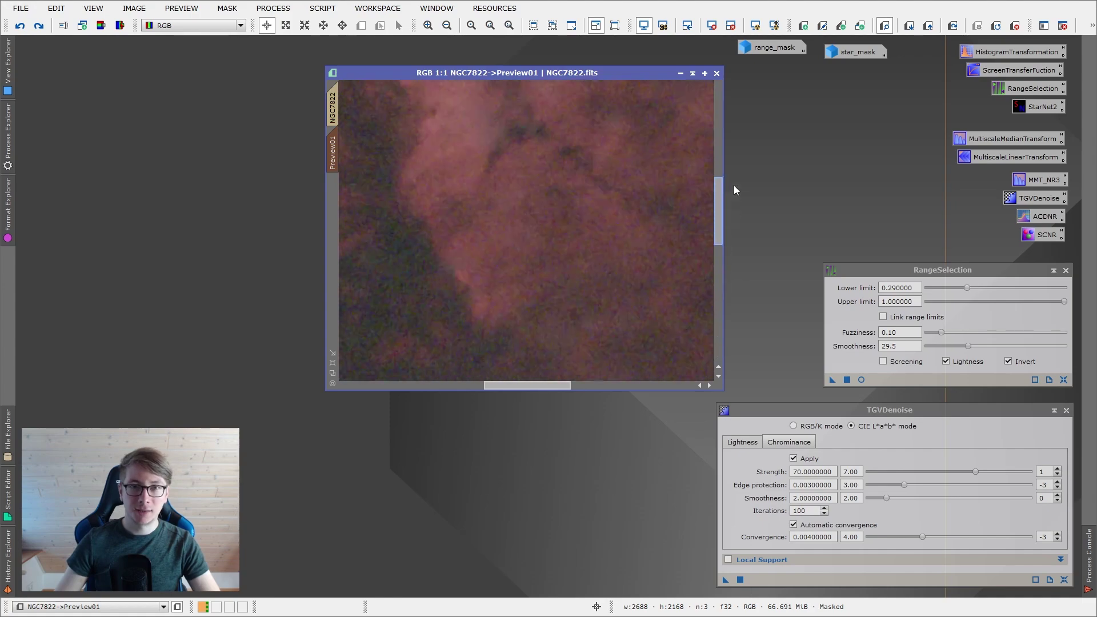
Redo TGVDenoise on the preview and examine the boundary between dark and bright nebula regions at several zoom levels
right_click(557, 344)
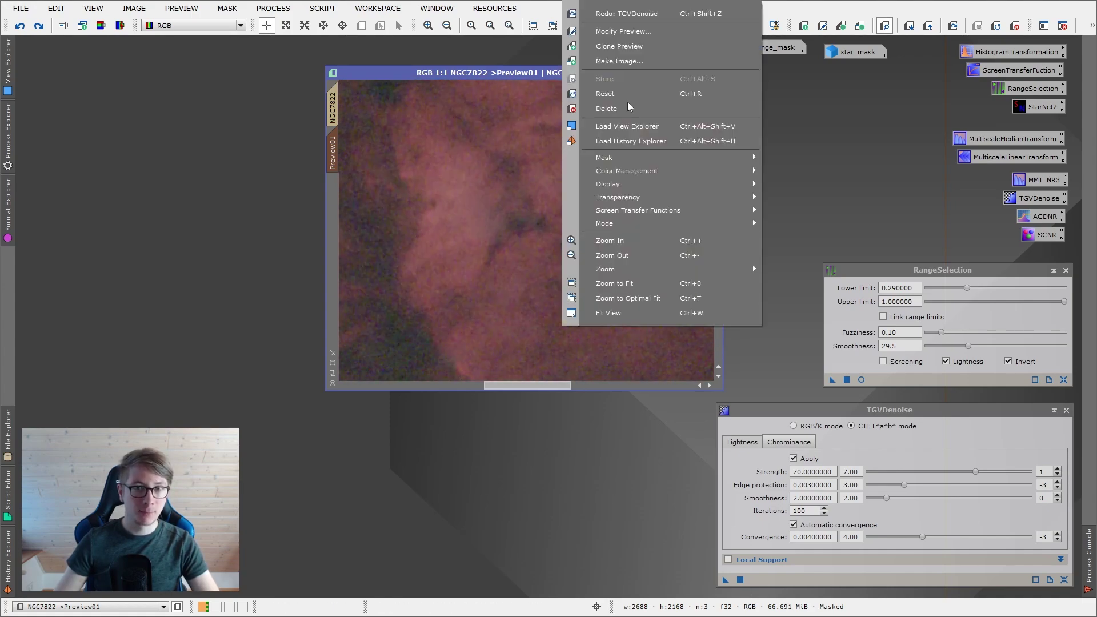
click(626, 14)
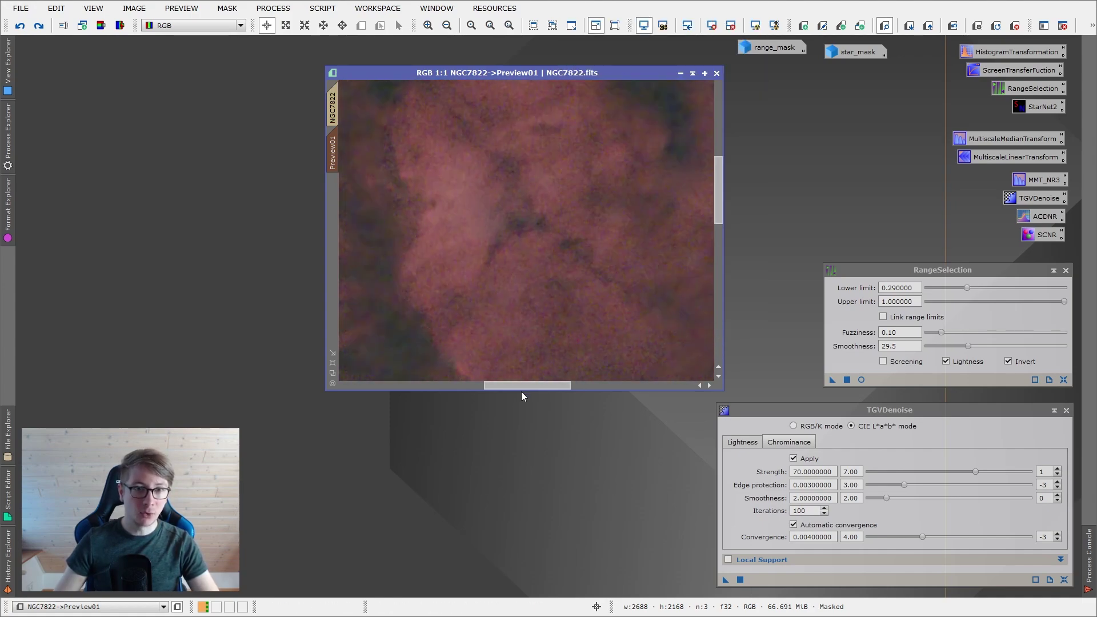
drag(524, 390, 489, 384)
scroll(531, 286, up, 1)
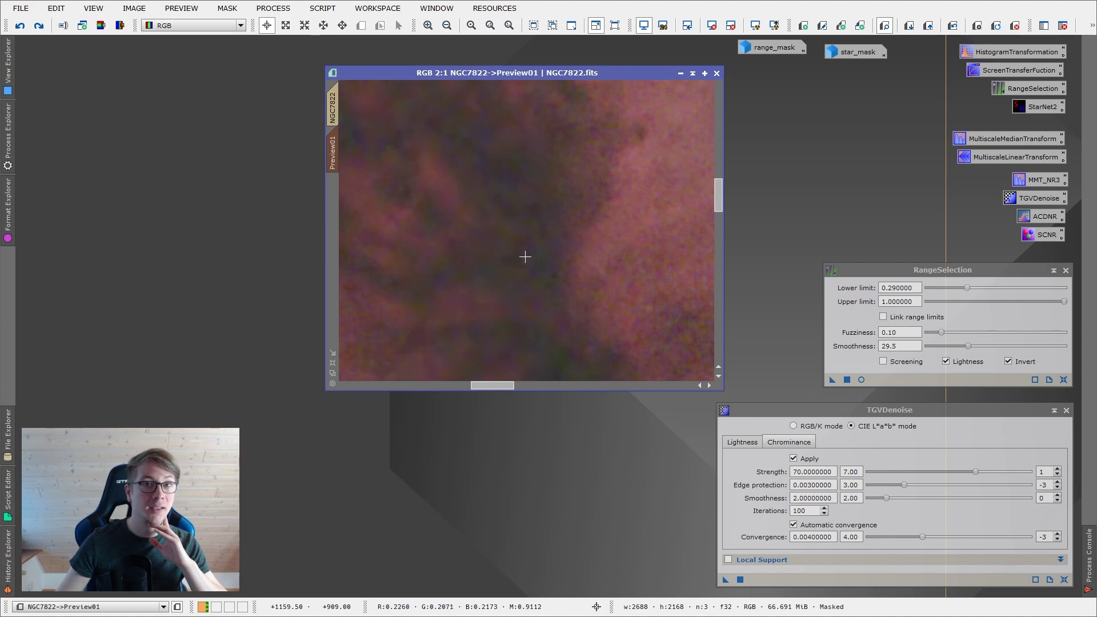
scroll(527, 284, down, 1)
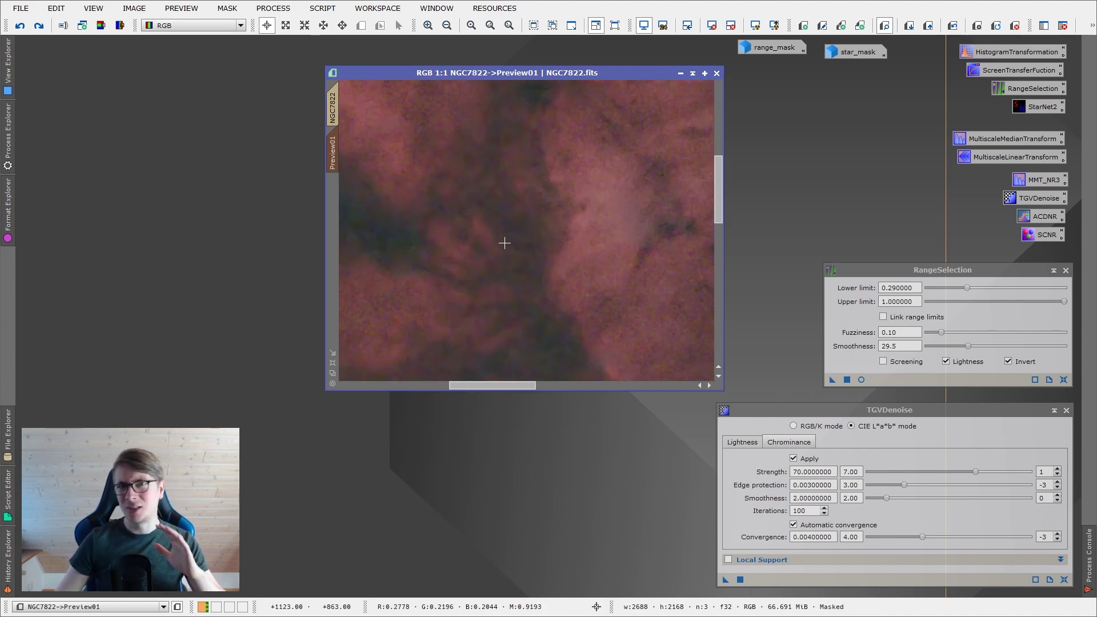
scroll(504, 243, down, 1)
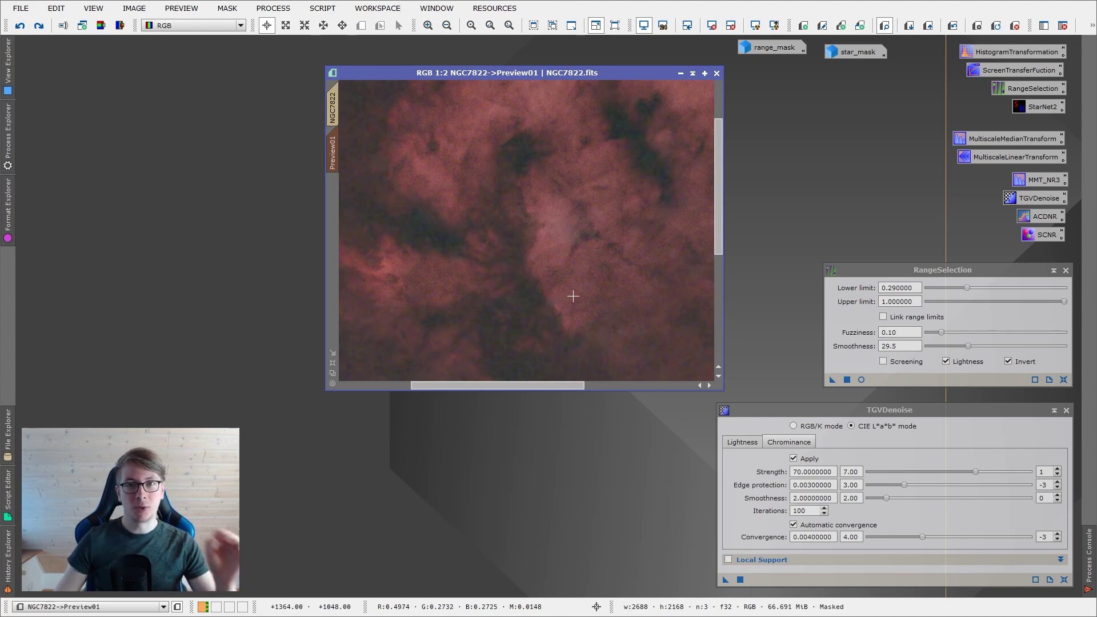
scroll(573, 296, down, 3)
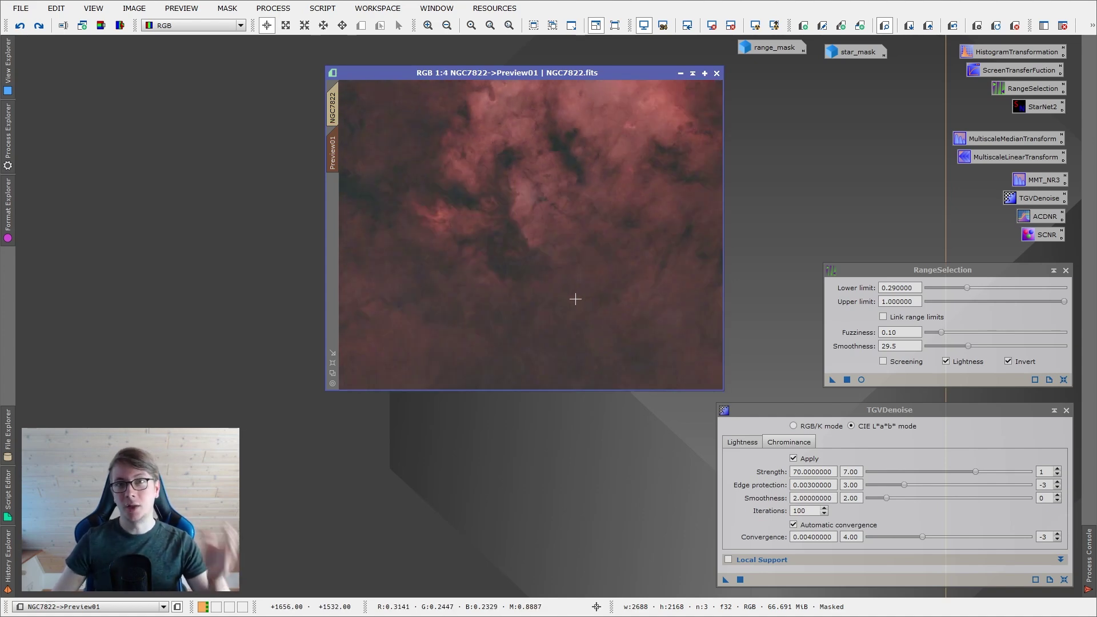
scroll(574, 299, up, 1)
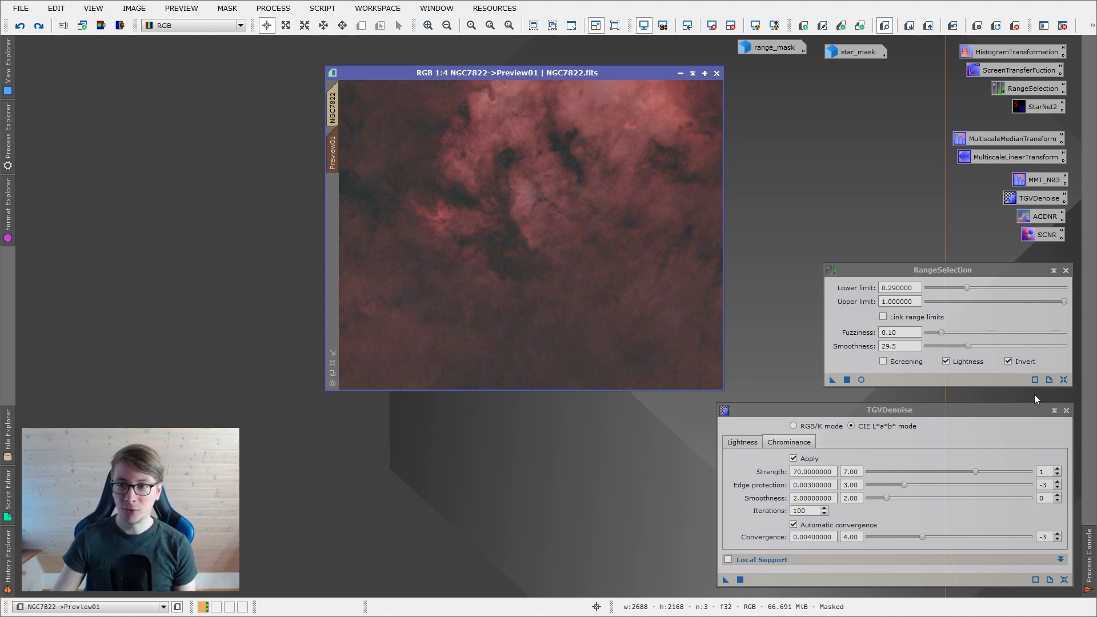
Close the TGVDenoise and RangeSelection windows, return to the full NGC7822 view and delete its preview
click(1067, 410)
click(1065, 269)
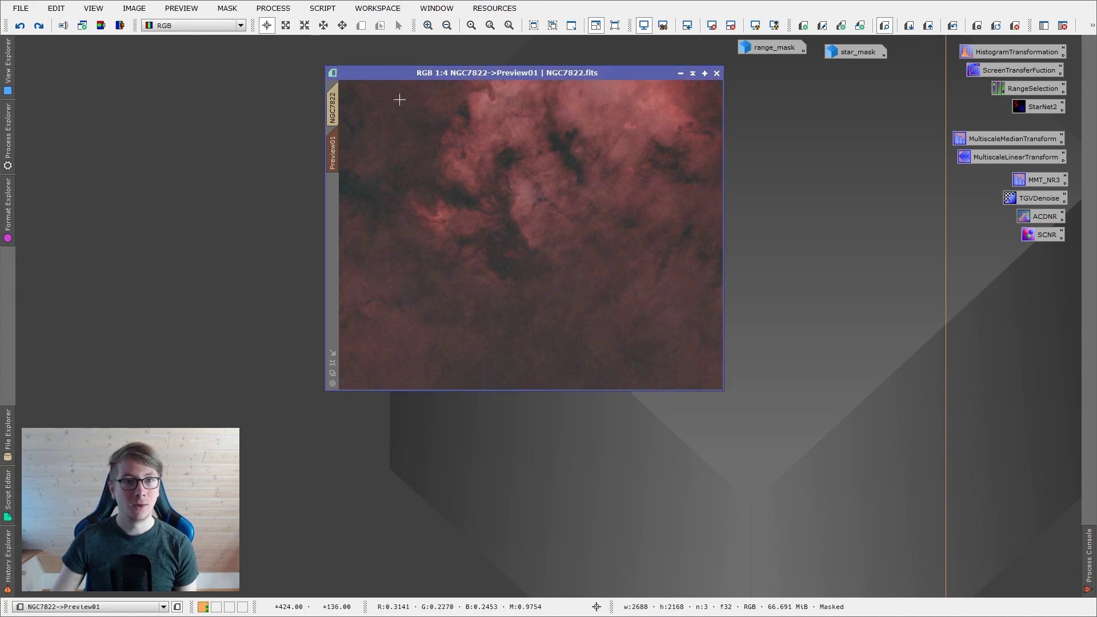
click(333, 102)
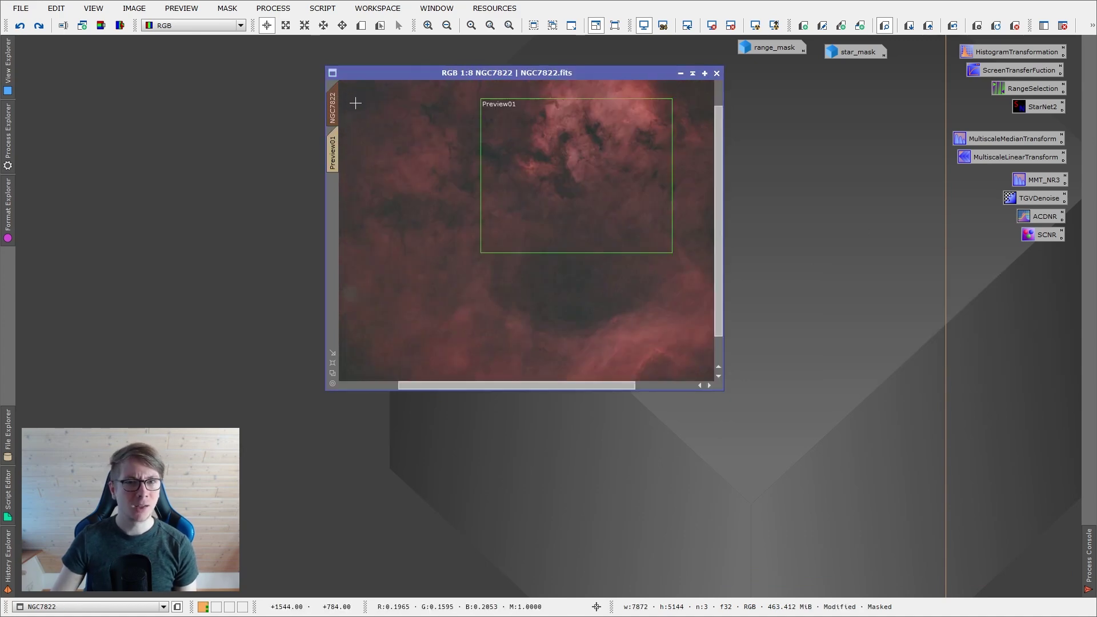
click(333, 382)
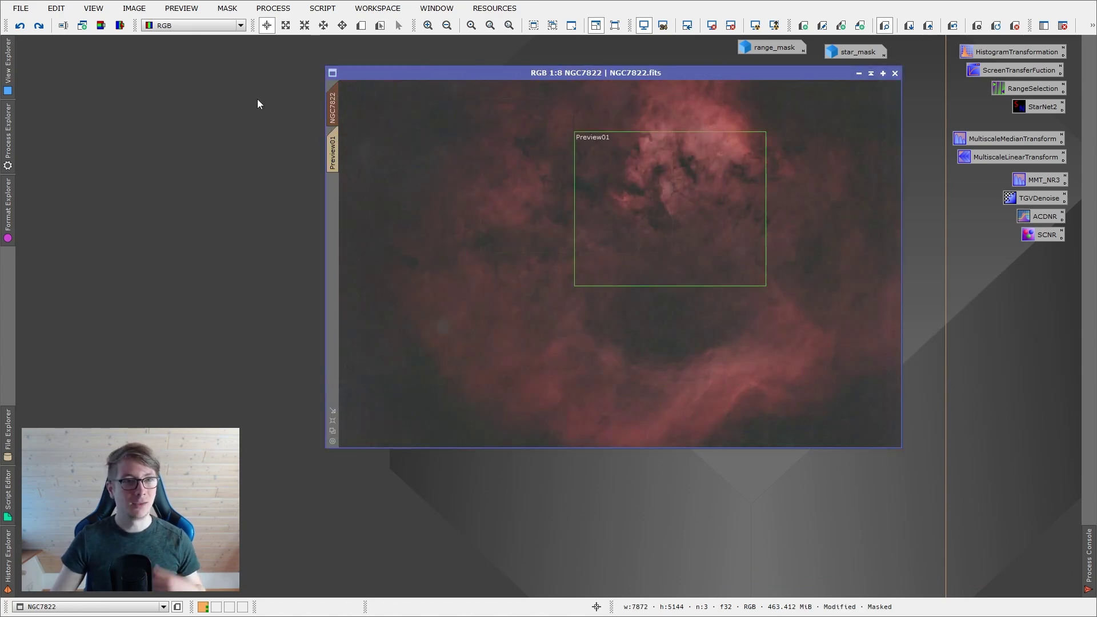
click(227, 8)
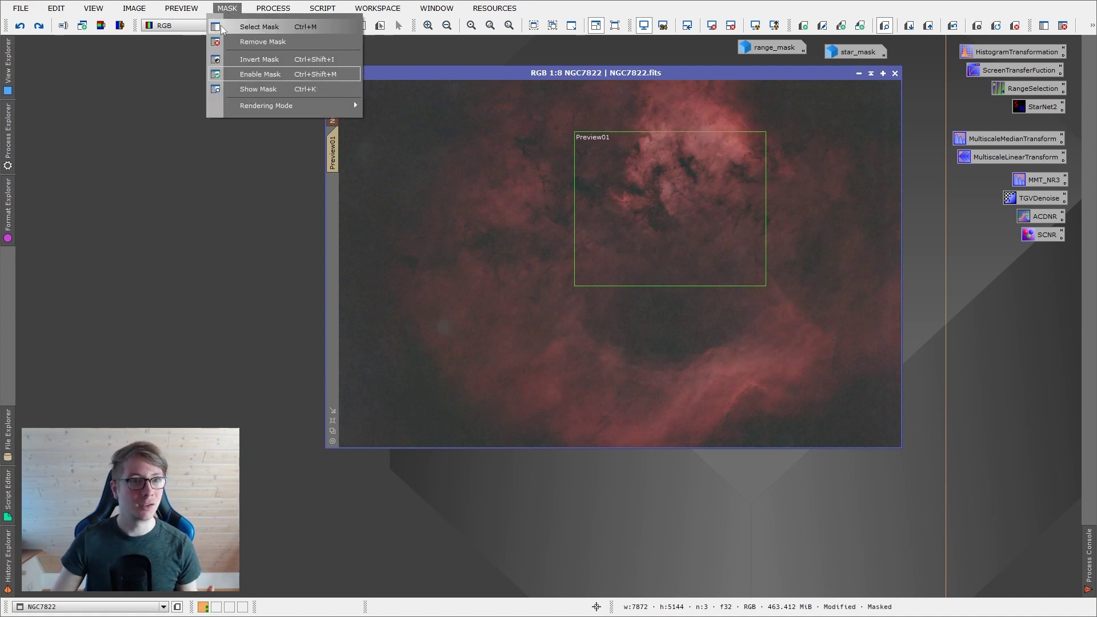
click(260, 227)
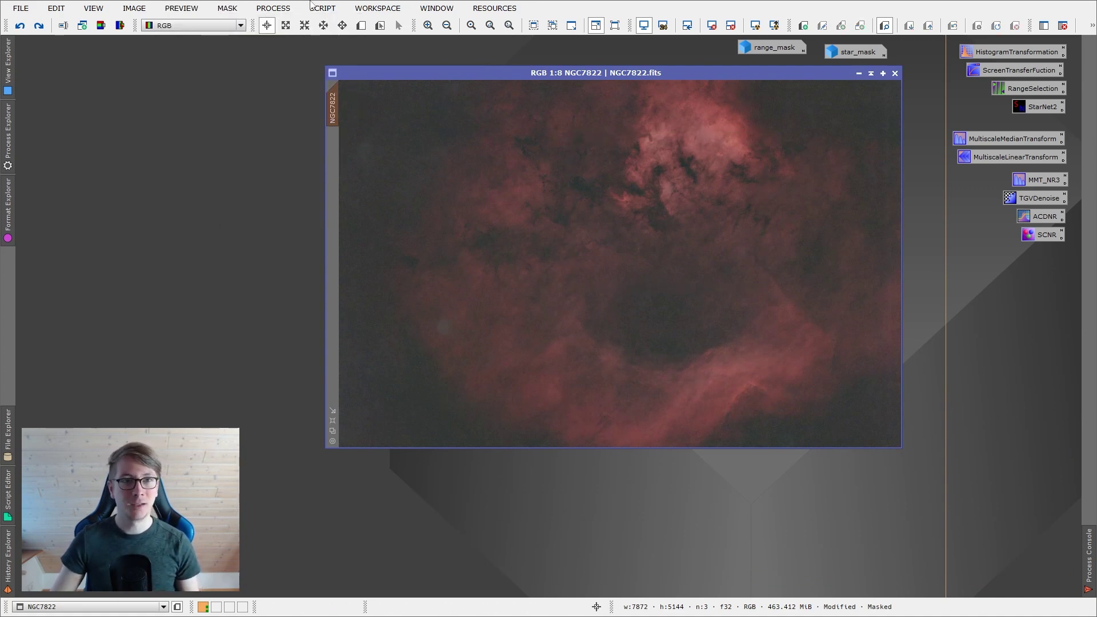
click(273, 8)
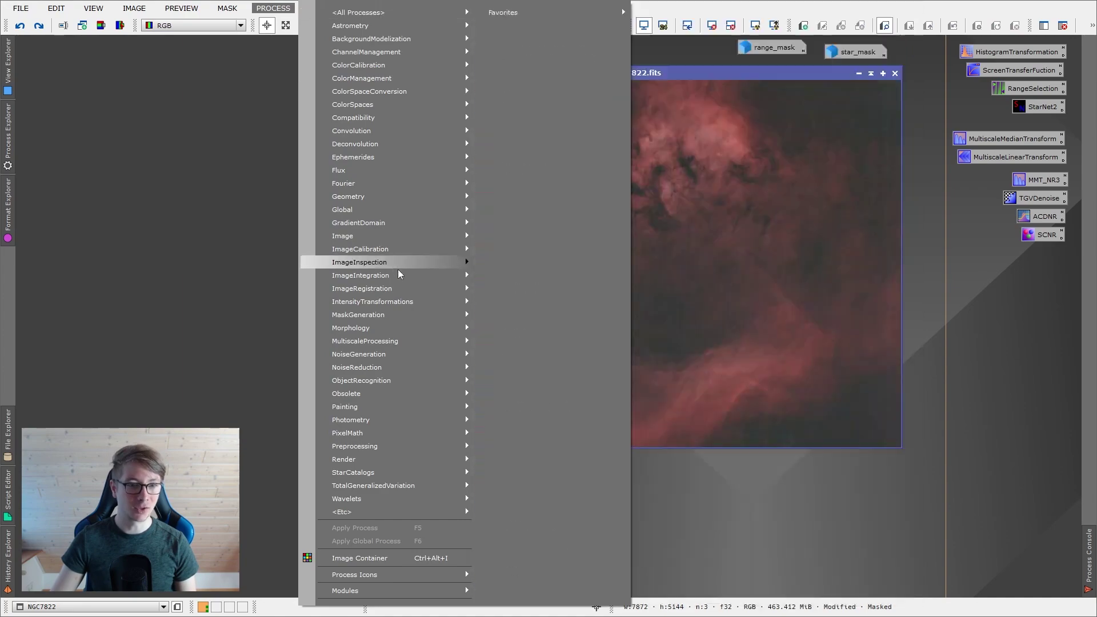
mouse_move(474, 370)
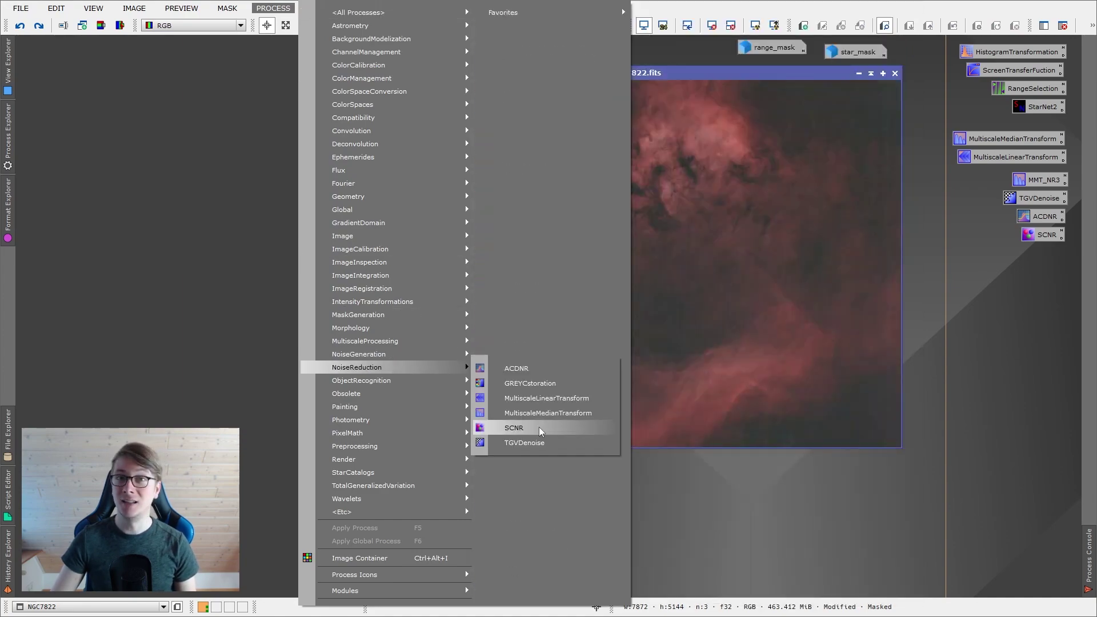
click(977, 351)
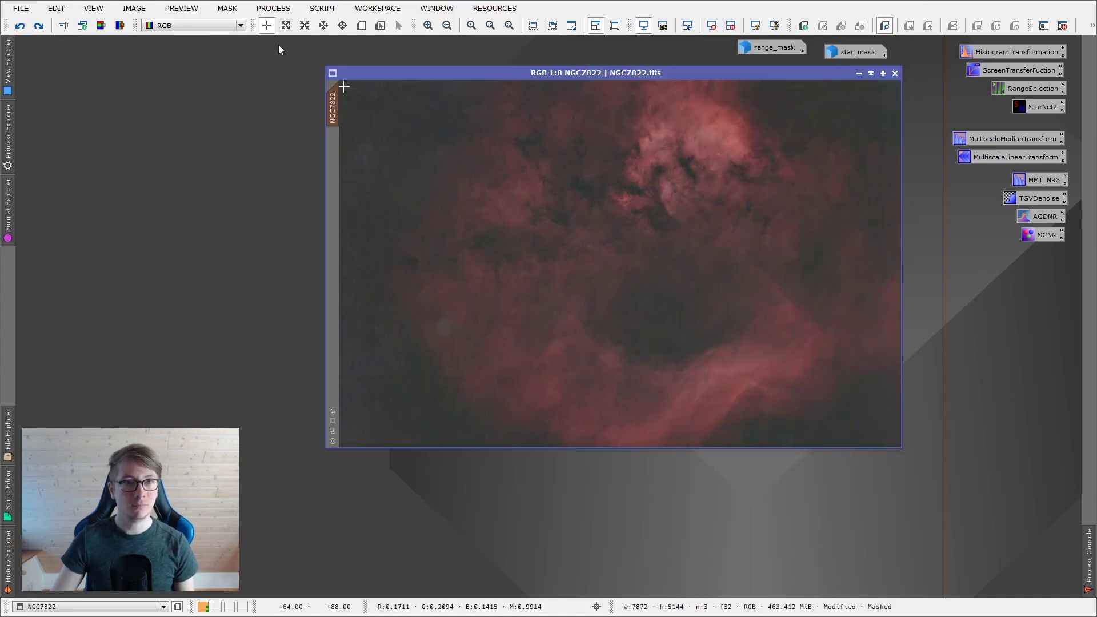
Remove the mask from NGC7822 and open SCNR, placing its window below the image
click(227, 8)
click(246, 41)
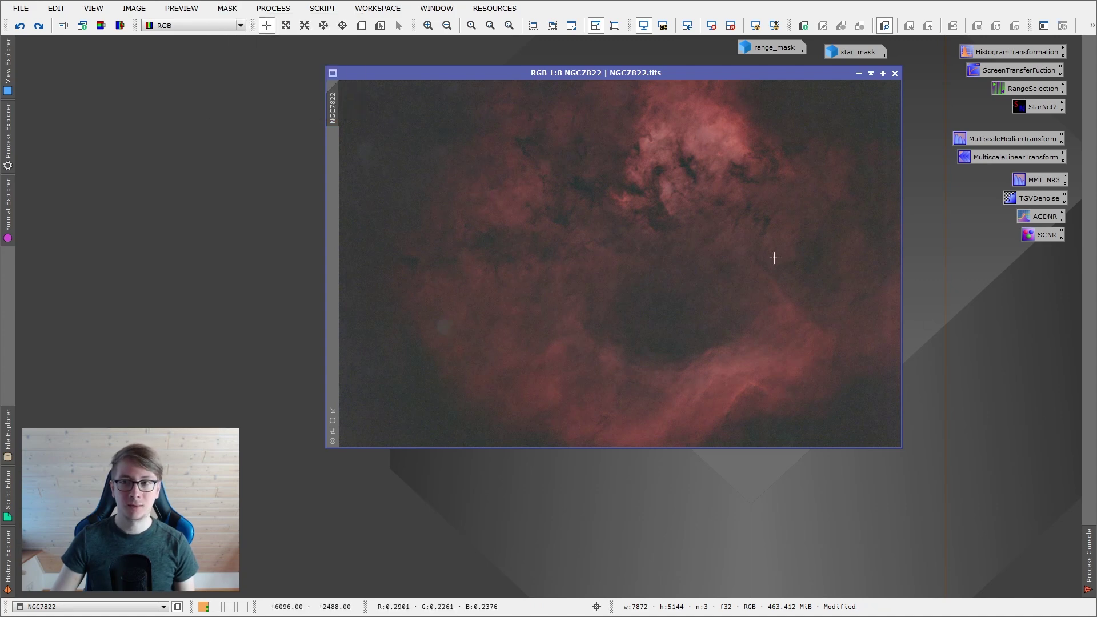
double_click(1041, 234)
drag(958, 433, 944, 479)
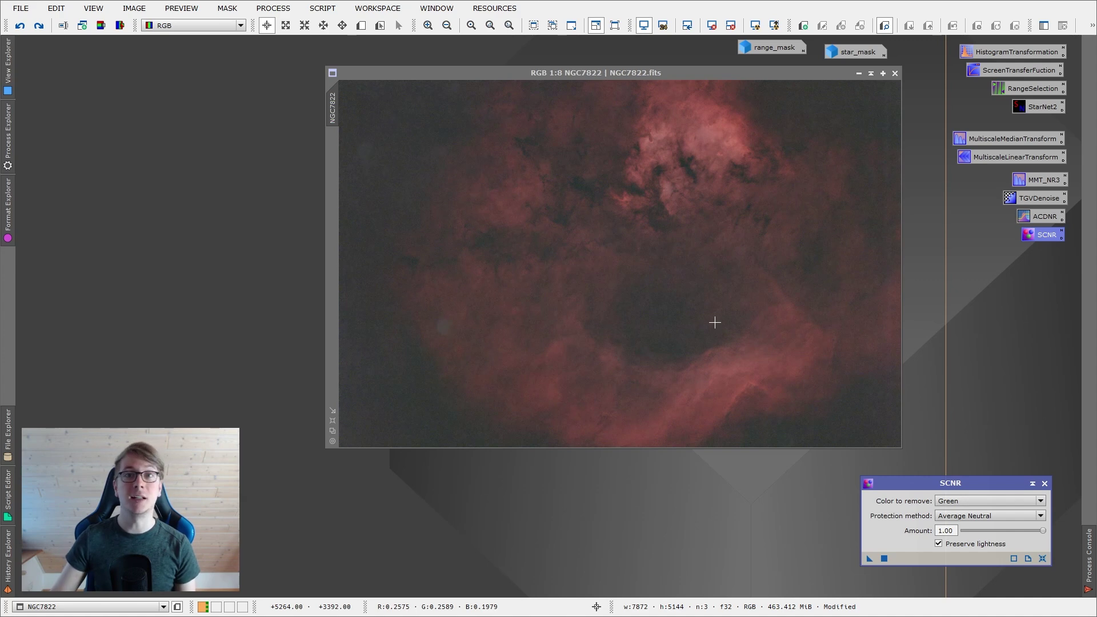
Apply SCNR to NGC7822, removing green with Average Neutral protection at amount 1.00, and inspect the background noise
click(958, 501)
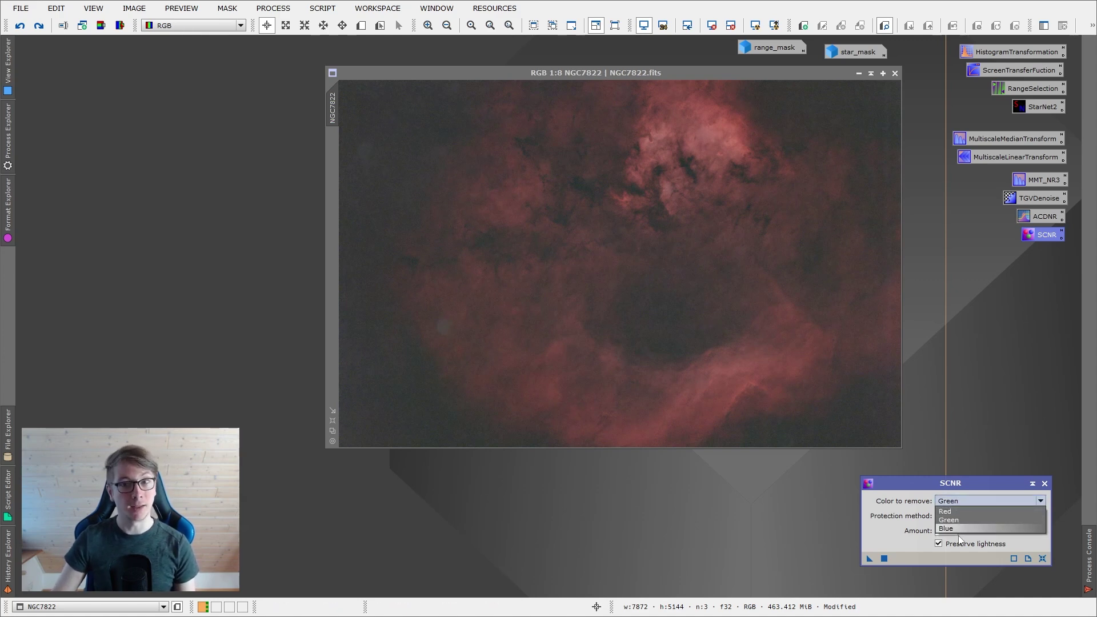
click(922, 485)
scroll(735, 327, up, 1)
scroll(735, 327, up, 3)
scroll(661, 319, up, 5)
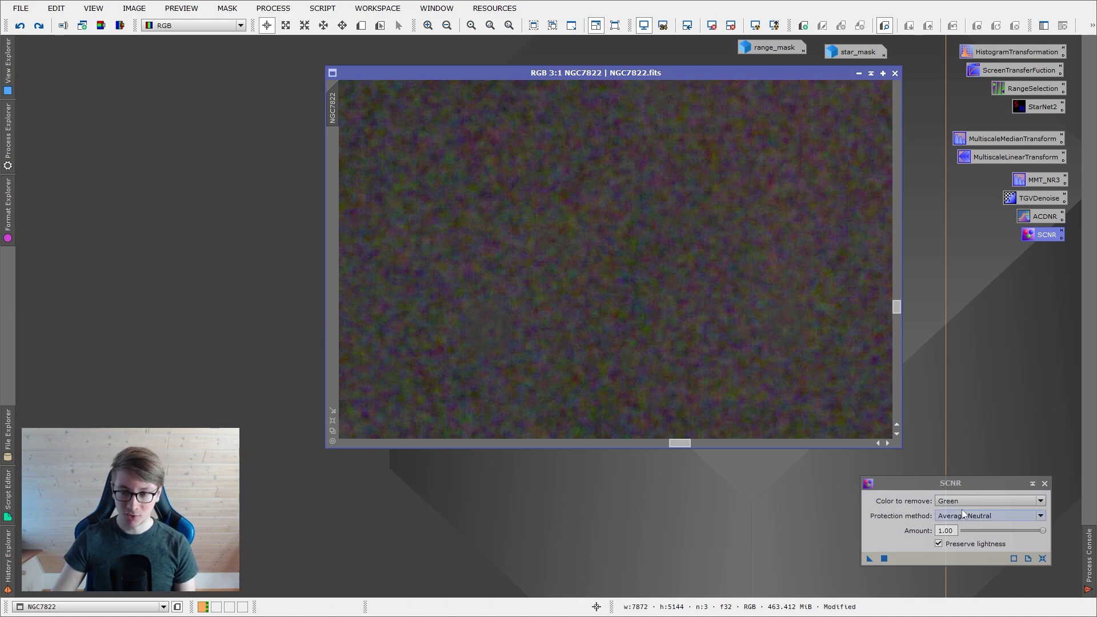
drag(870, 558, 676, 264)
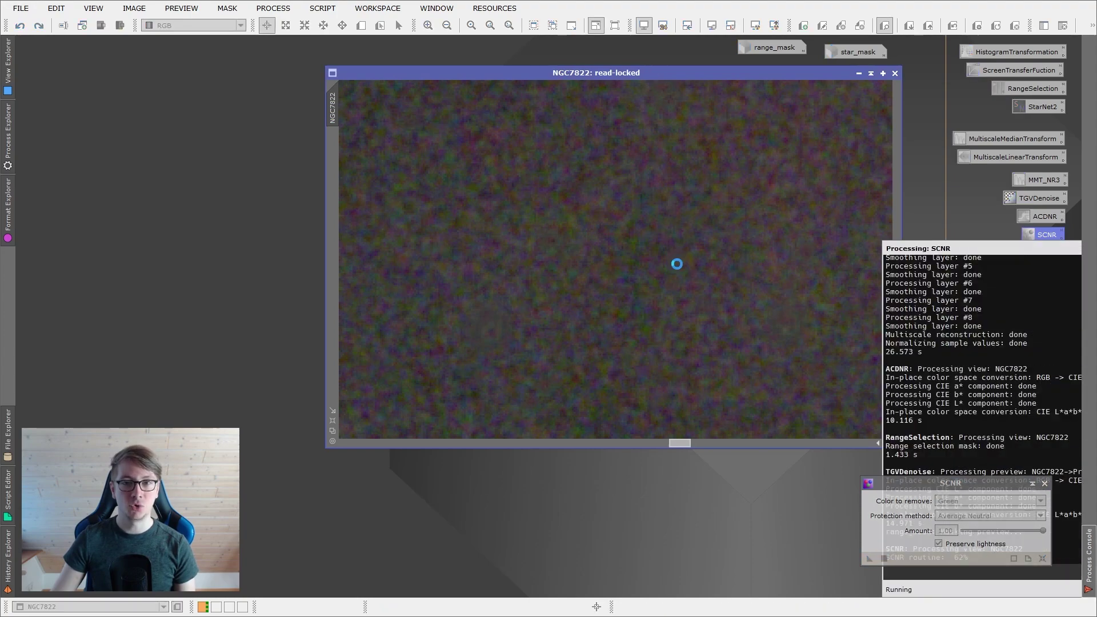
scroll(657, 263, down, 3)
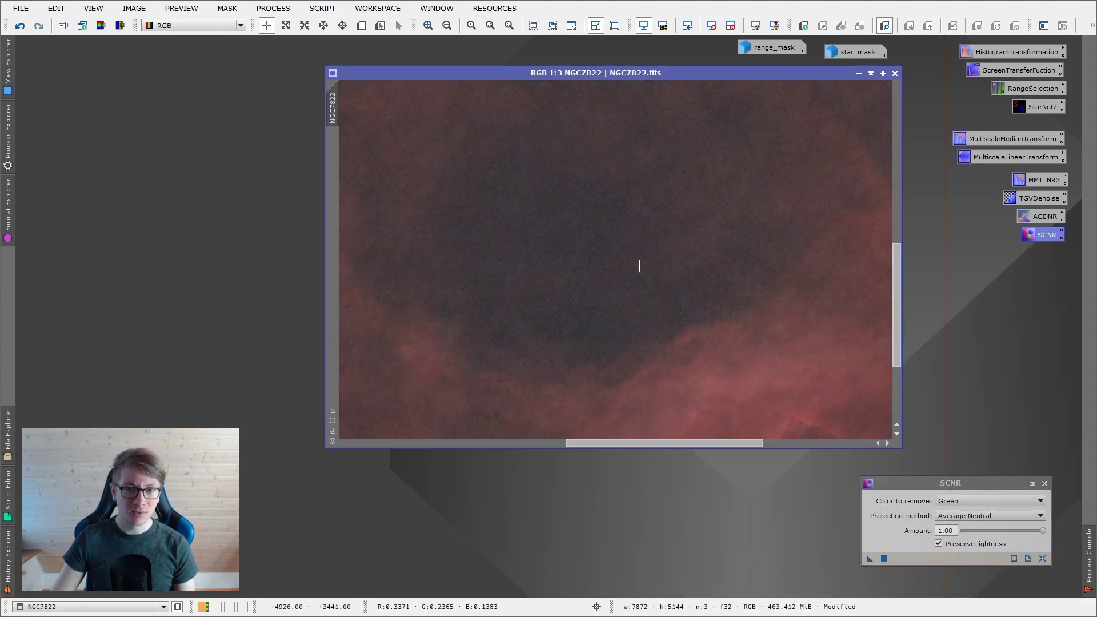
scroll(641, 263, up, 4)
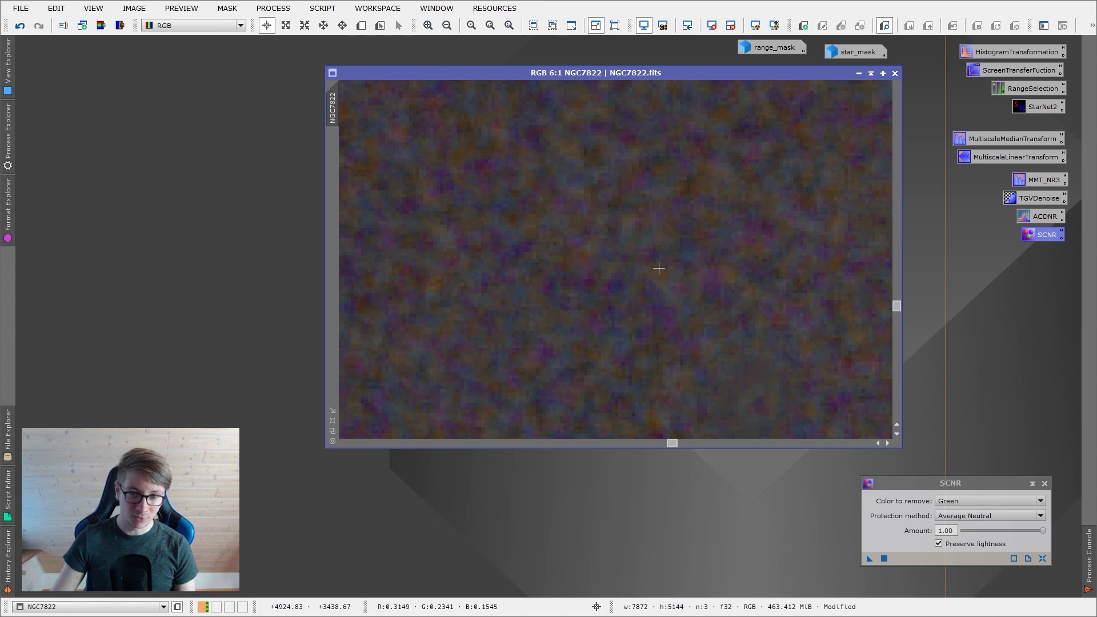
Undo and redo SCNR on NGC7822 to compare the full image with and without it, and close the SCNR window
scroll(604, 311, down, 9)
scroll(612, 314, down, 3)
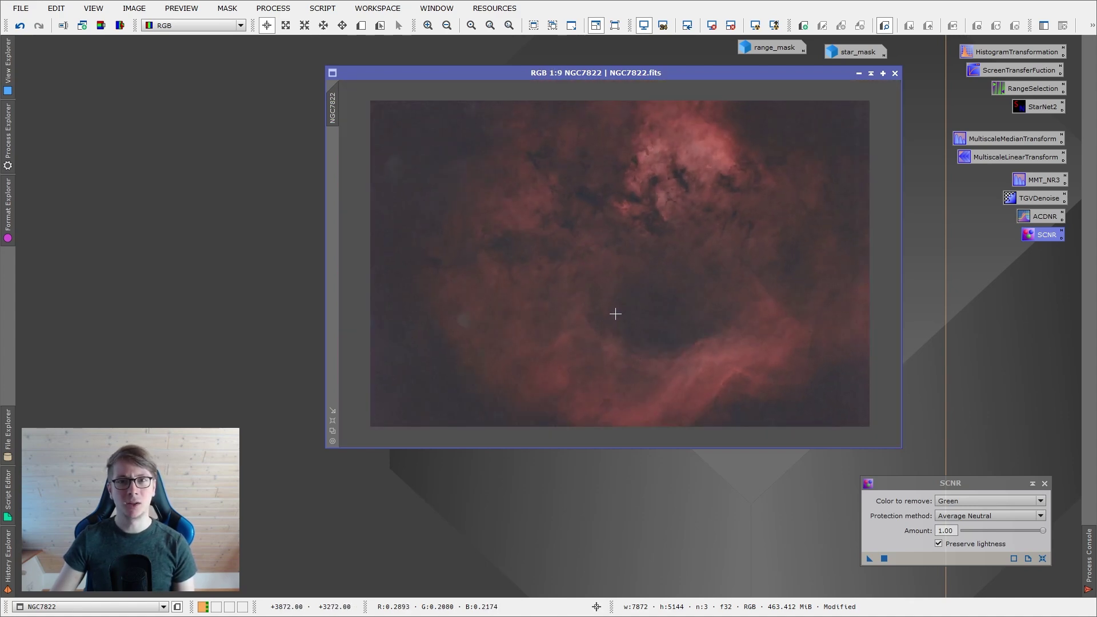
right_click(625, 278)
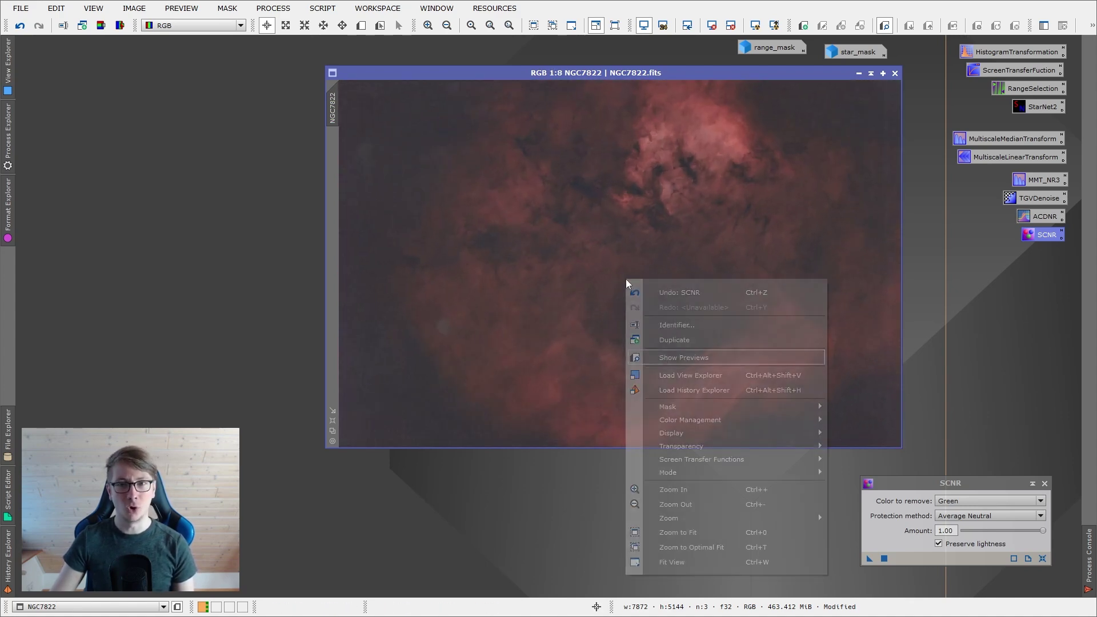
click(647, 287)
right_click(661, 301)
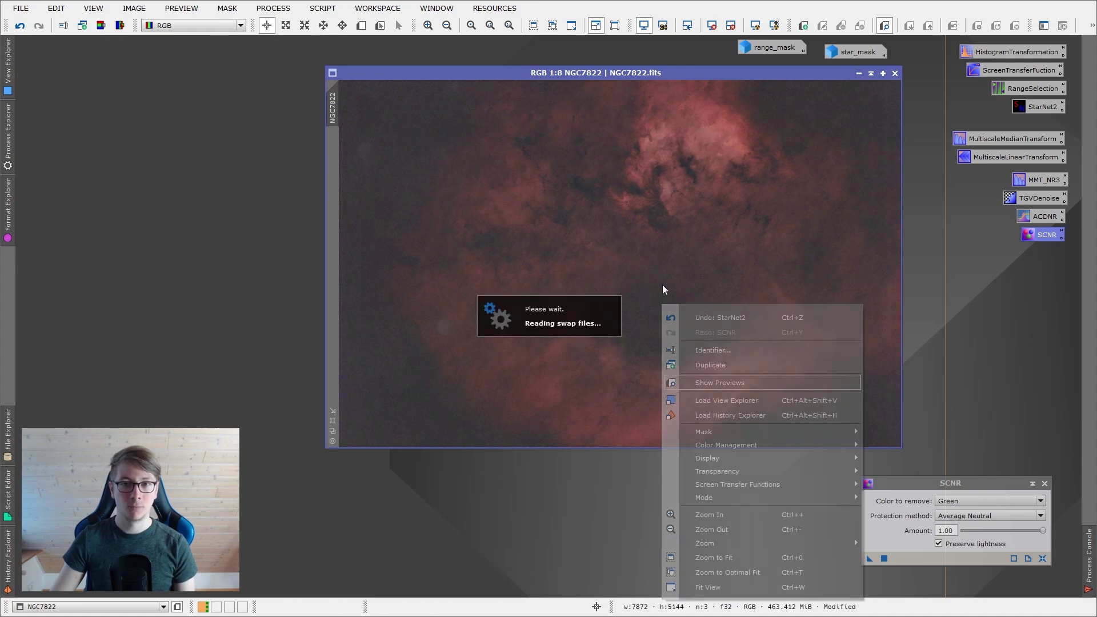
click(748, 331)
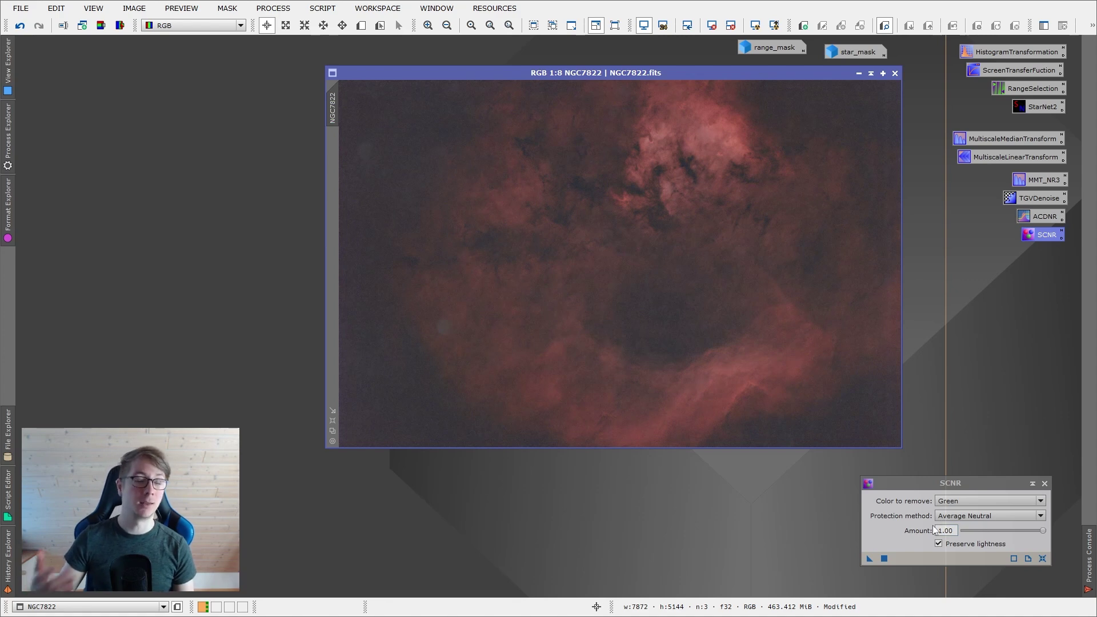
click(1045, 484)
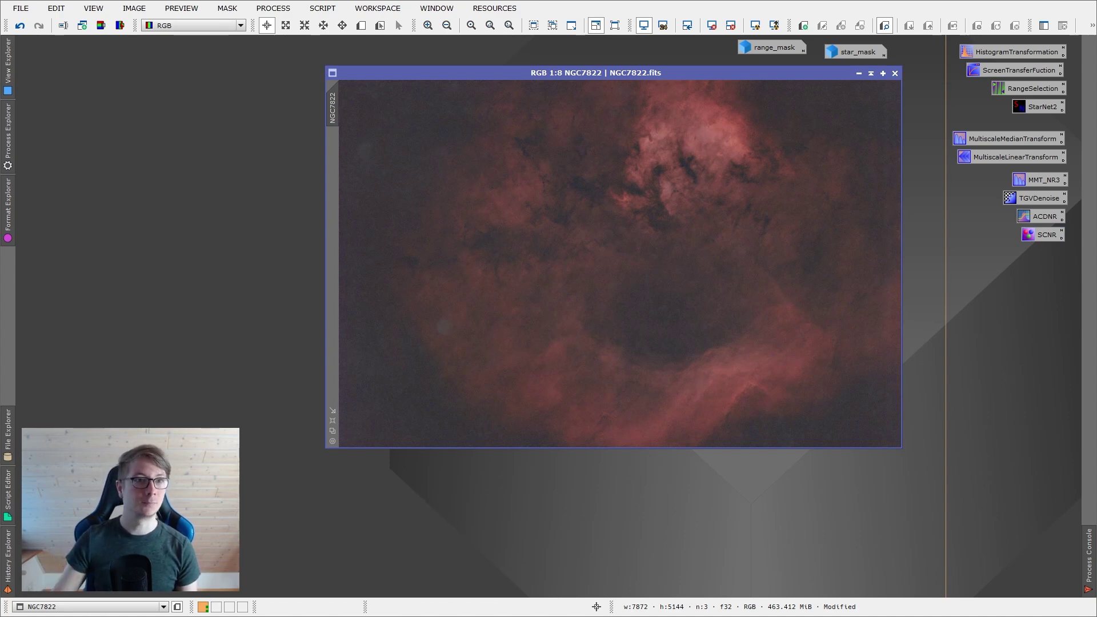
Open PixelMath and build the RGB/K expression NGC7822+star_mask in the Expression Editor
click(273, 8)
mouse_move(400, 12)
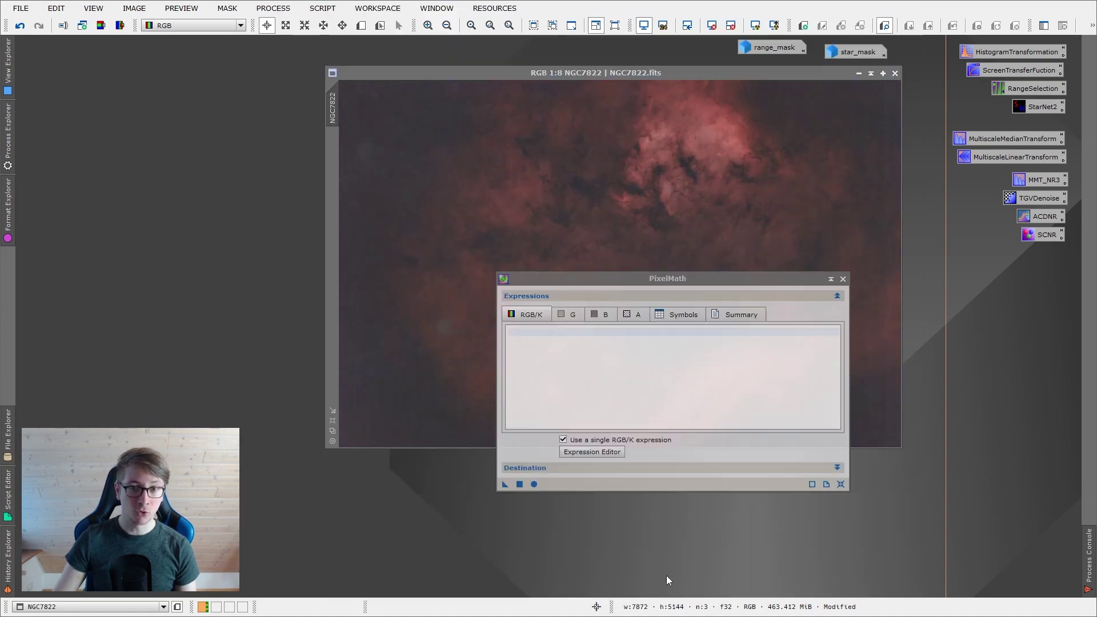
click(664, 577)
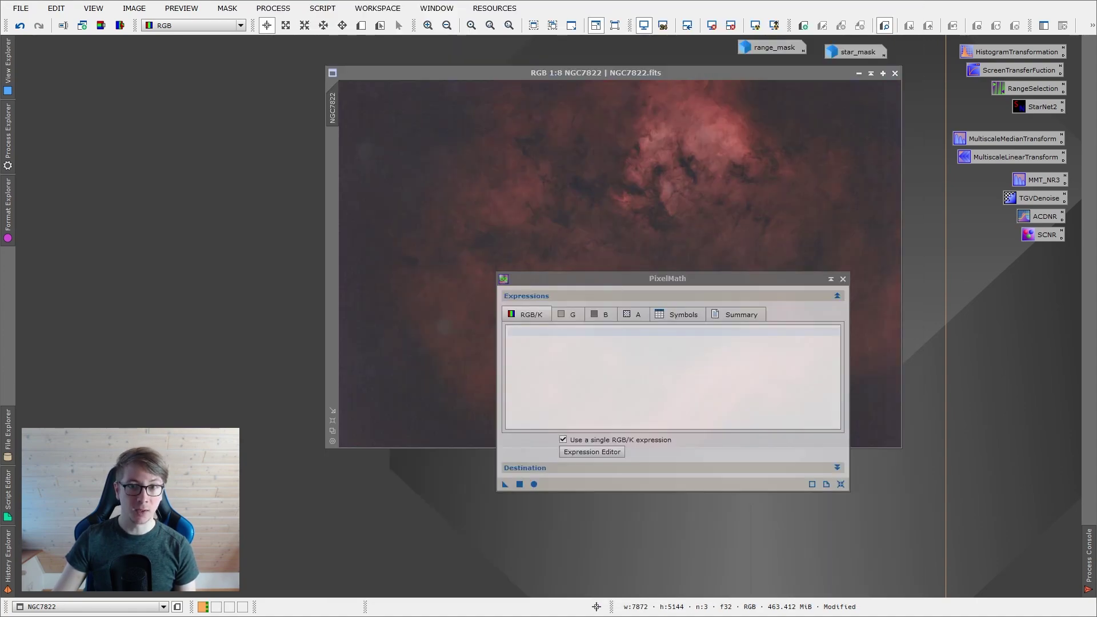
click(592, 451)
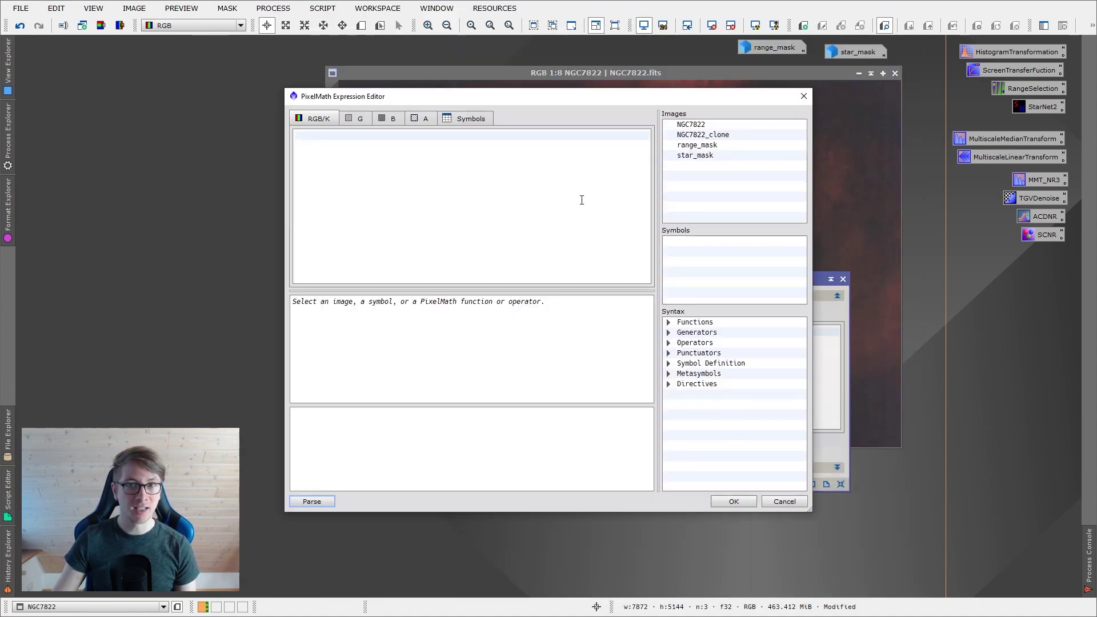
double_click(702, 125)
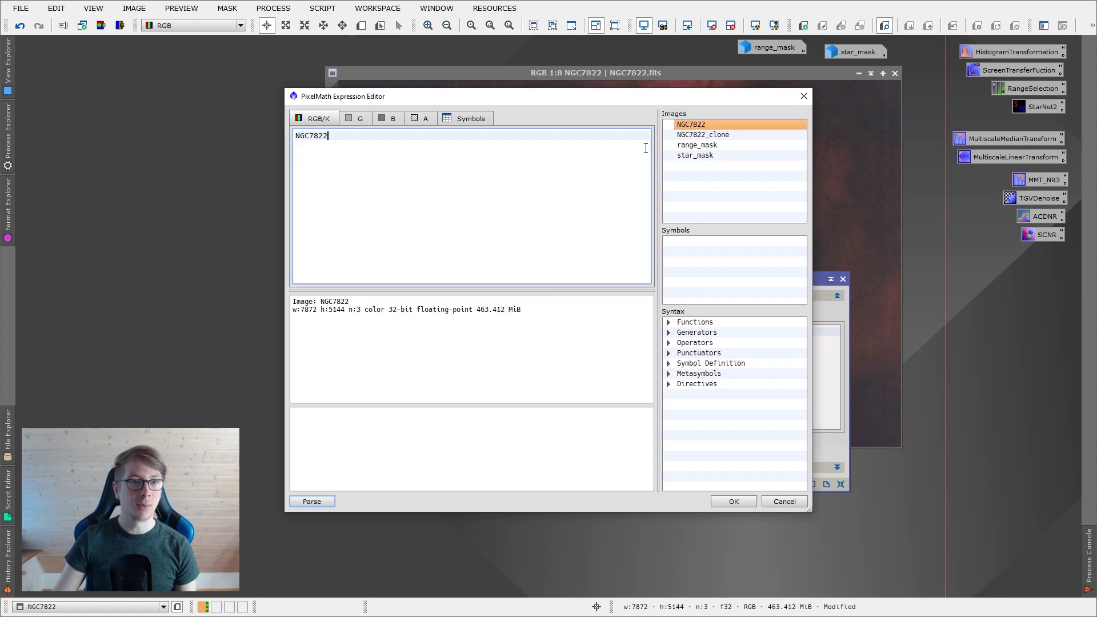
double_click(702, 155)
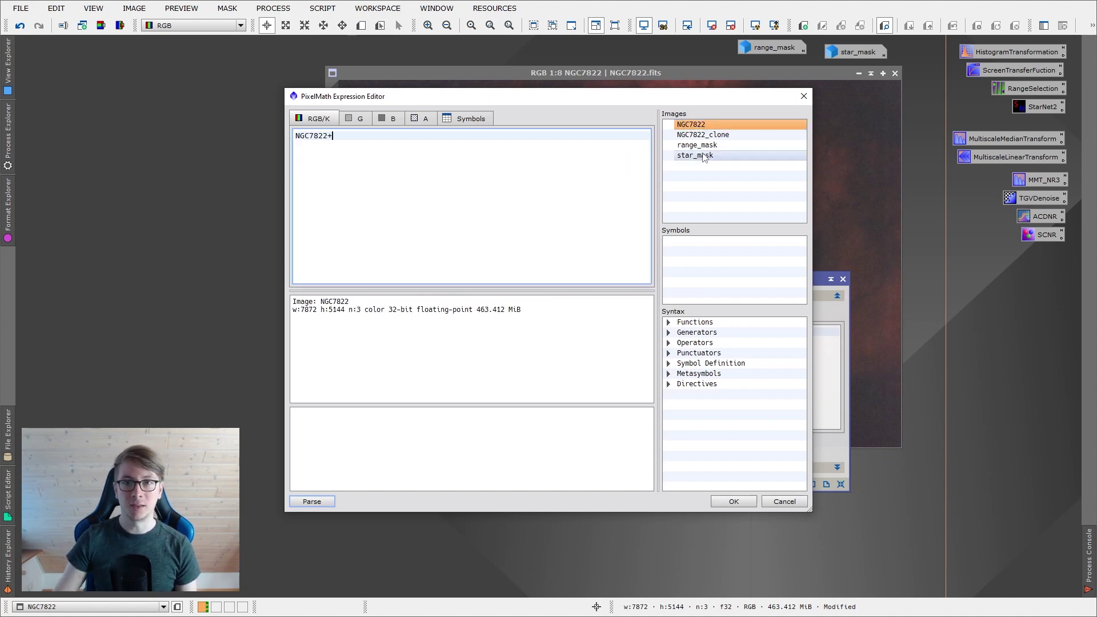
click(732, 501)
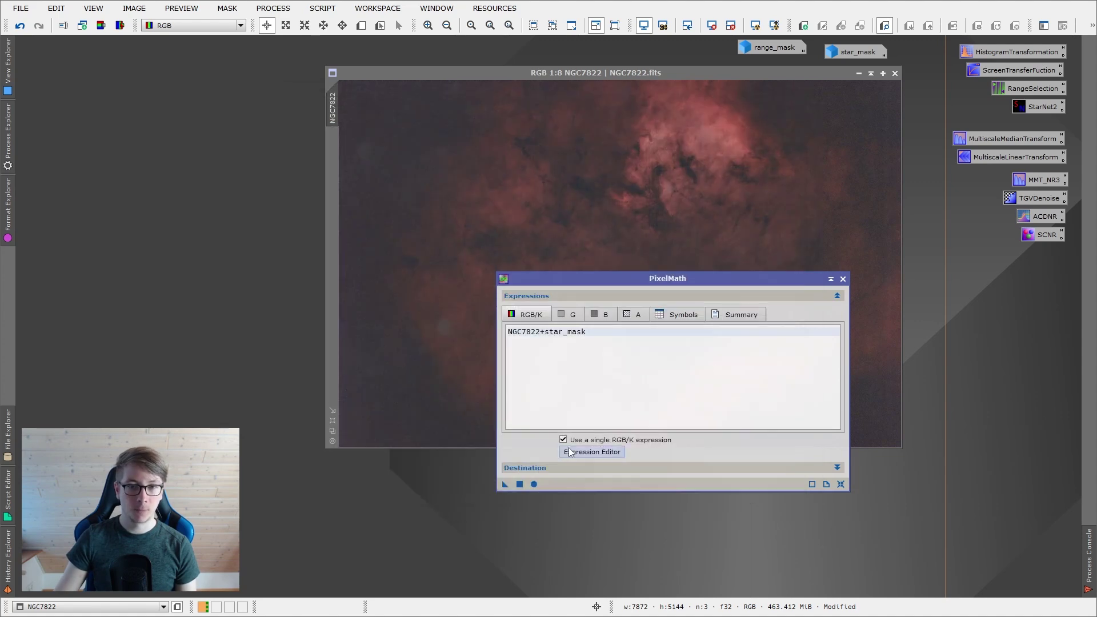
Set the PixelMath destination to create a new image, apply the expression to NGC7822 and close PixelMath
drag(629, 279, 664, 98)
click(596, 282)
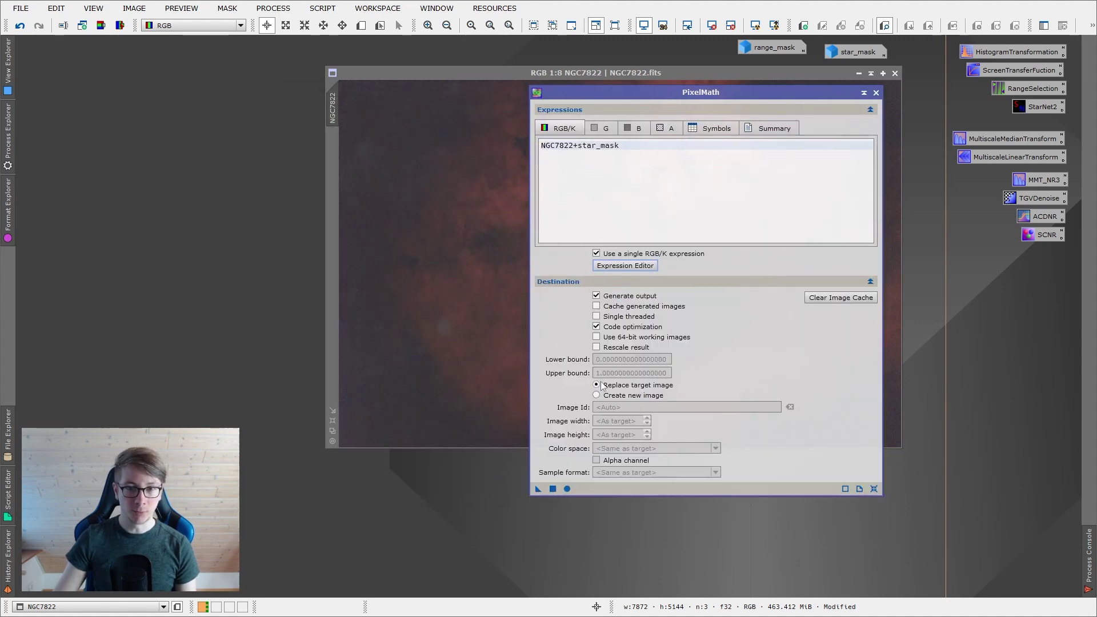
click(597, 395)
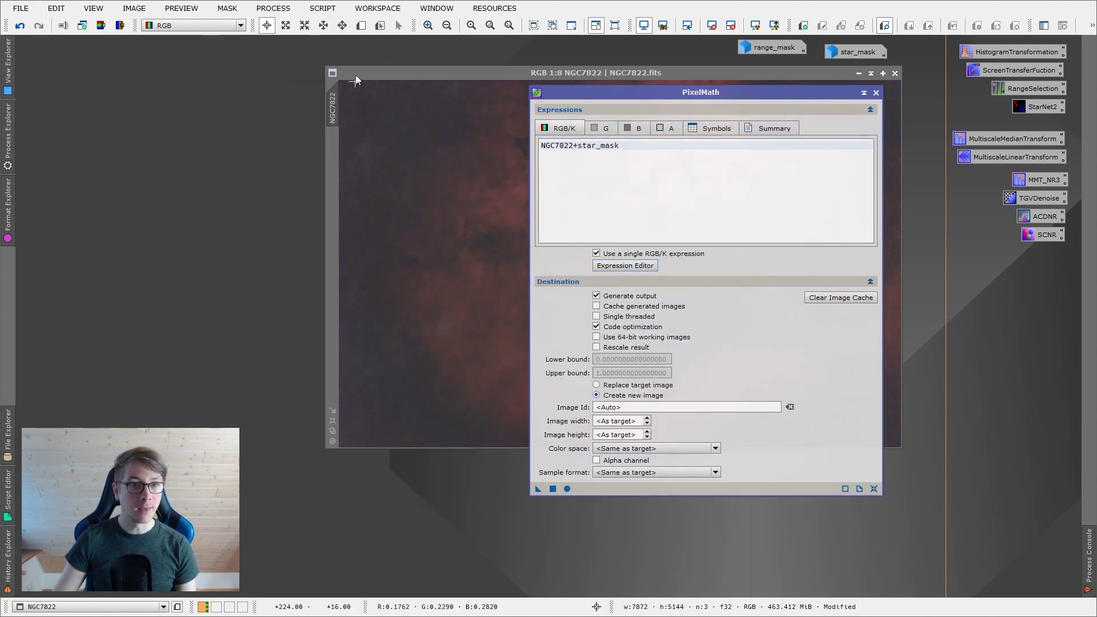
click(552, 488)
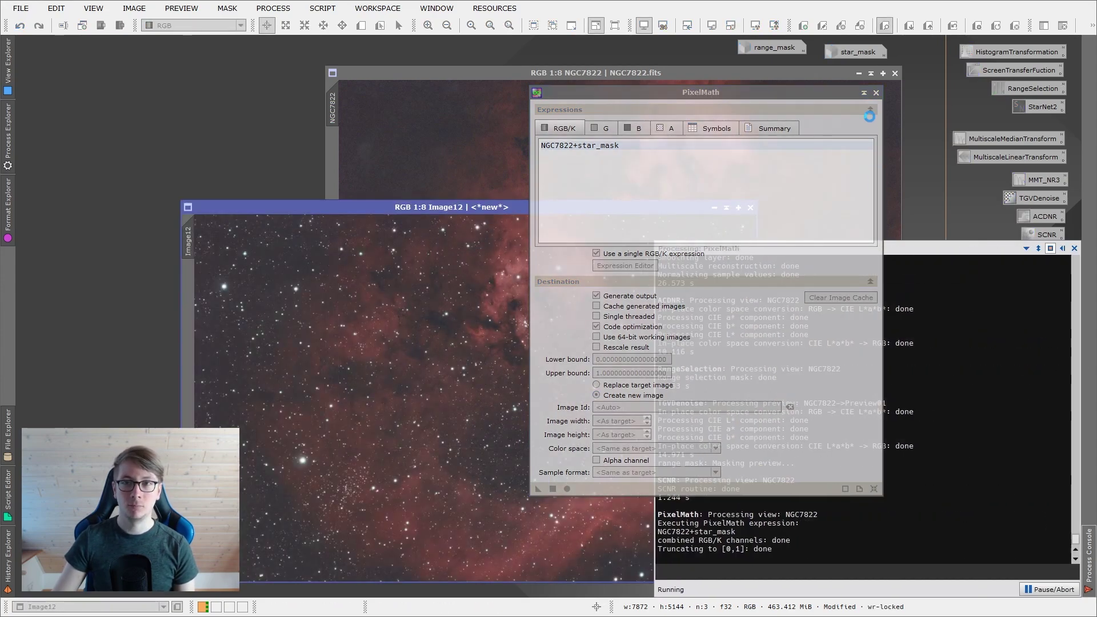
click(876, 92)
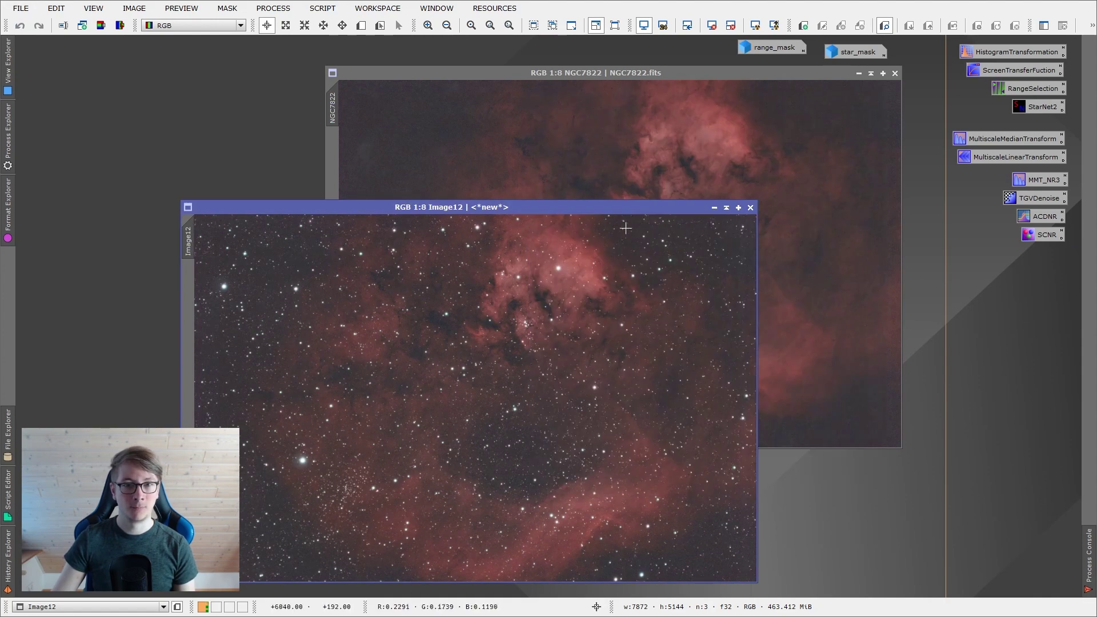
Place the new combined image over NGC7822 and inspect its stars and background noise close up and in full view
drag(595, 210, 734, 112)
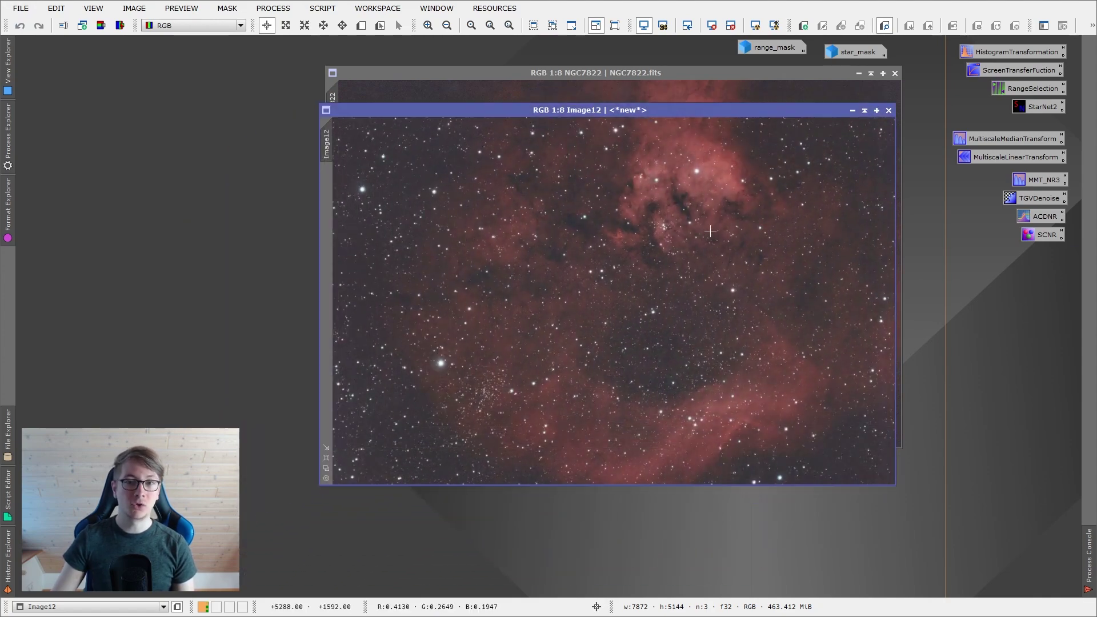
scroll(702, 327, up, 2)
scroll(703, 327, up, 8)
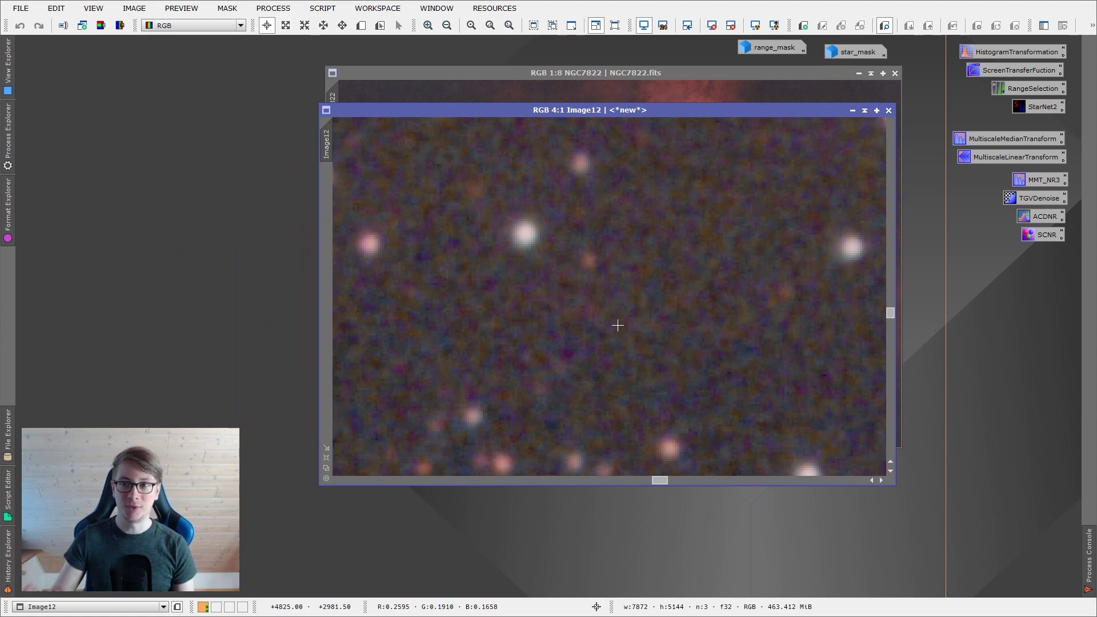
scroll(618, 325, down, 11)
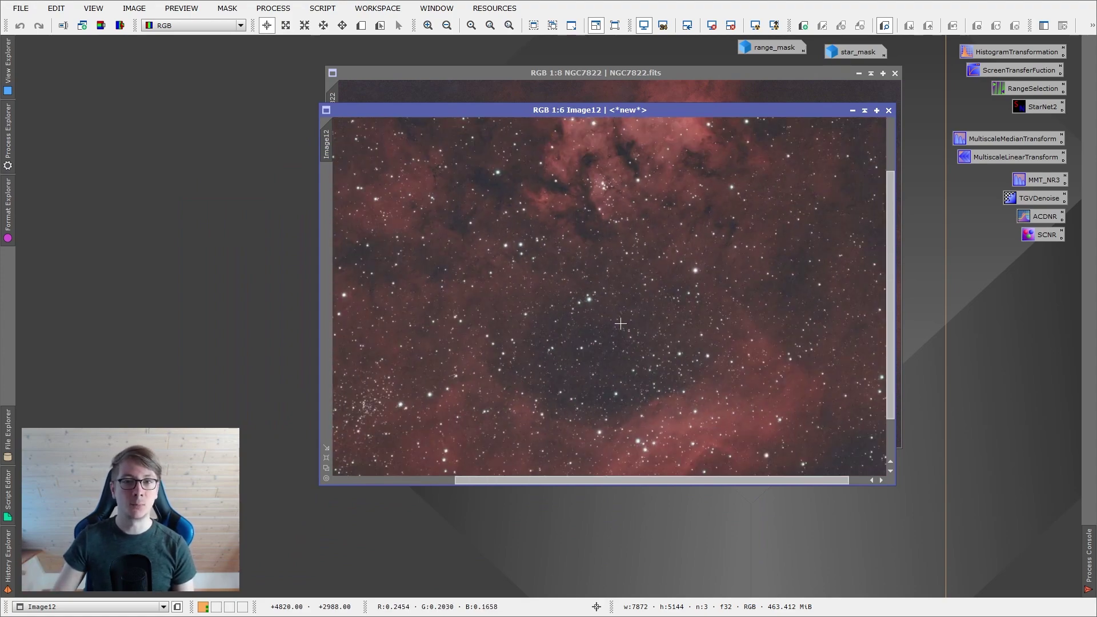
scroll(617, 324, up, 1)
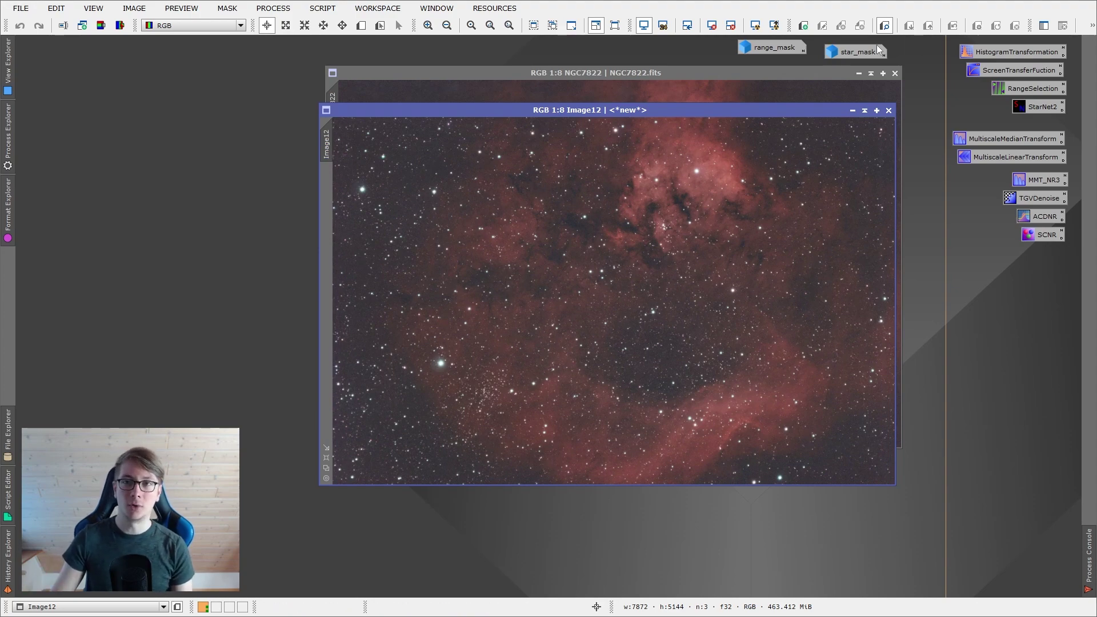
Restore the star_mask image, examine its star colours and the star cluster at several zoom levels, and close it
double_click(856, 50)
scroll(597, 348, up, 10)
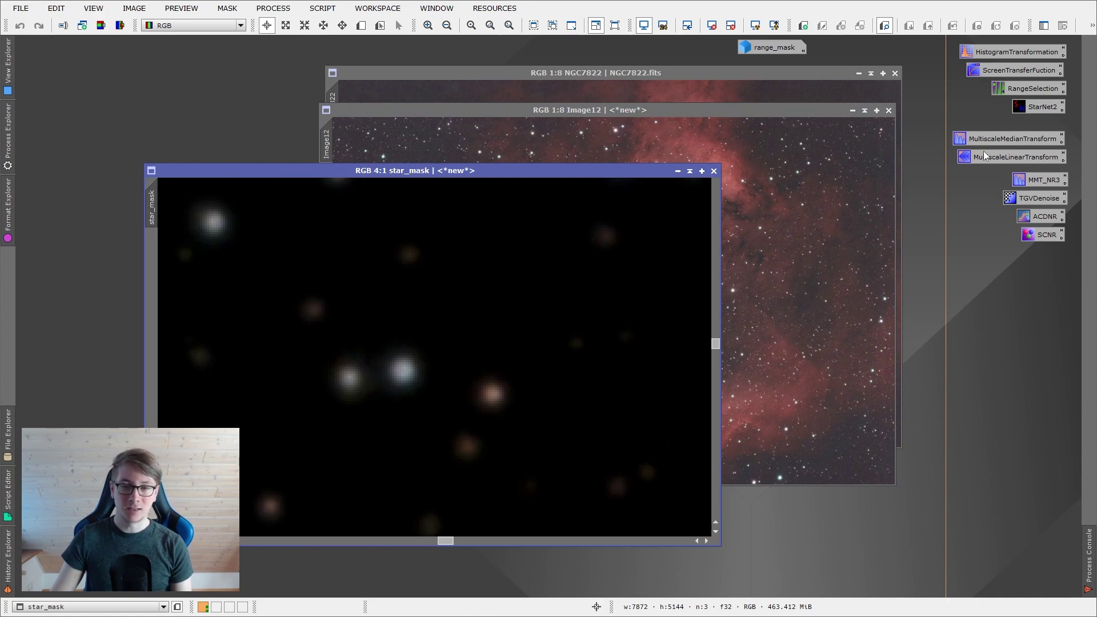
scroll(392, 337, down, 6)
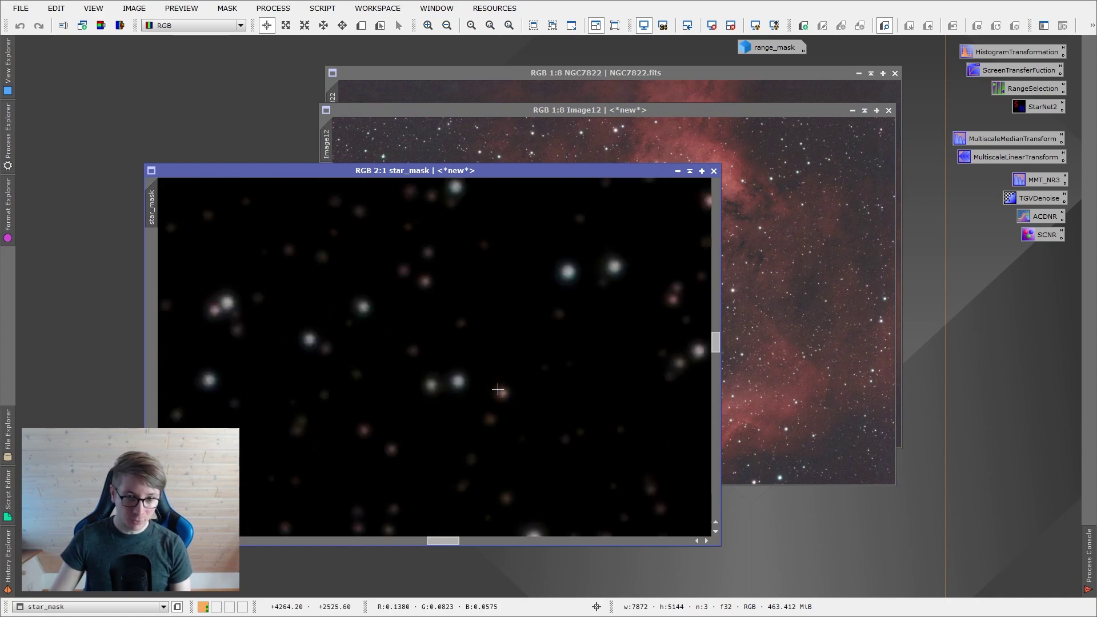
scroll(497, 386, down, 7)
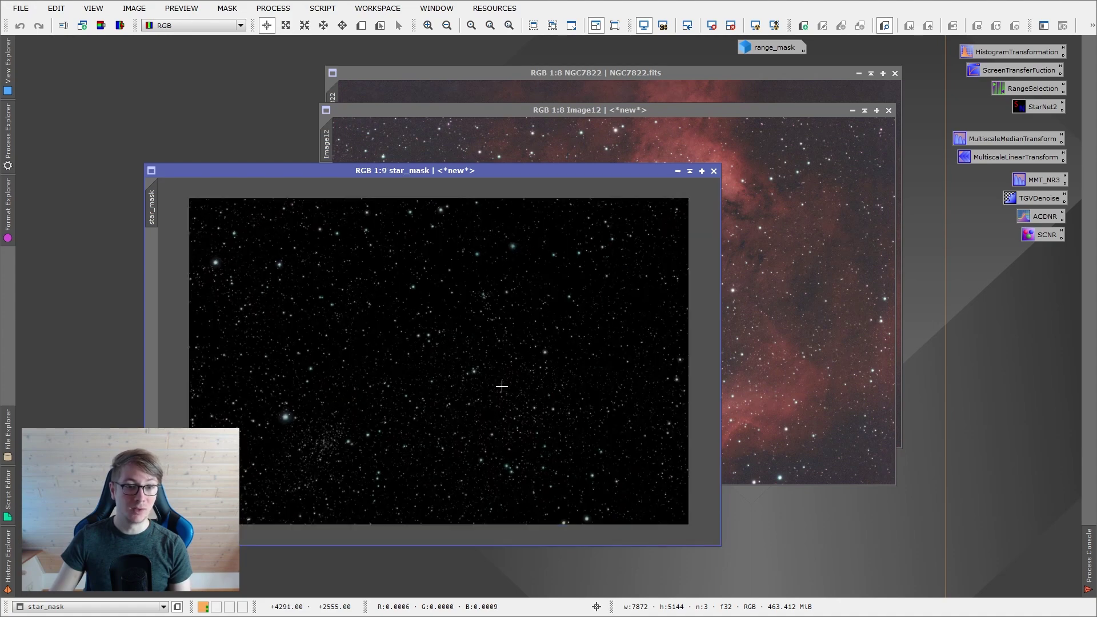
drag(536, 172, 680, 141)
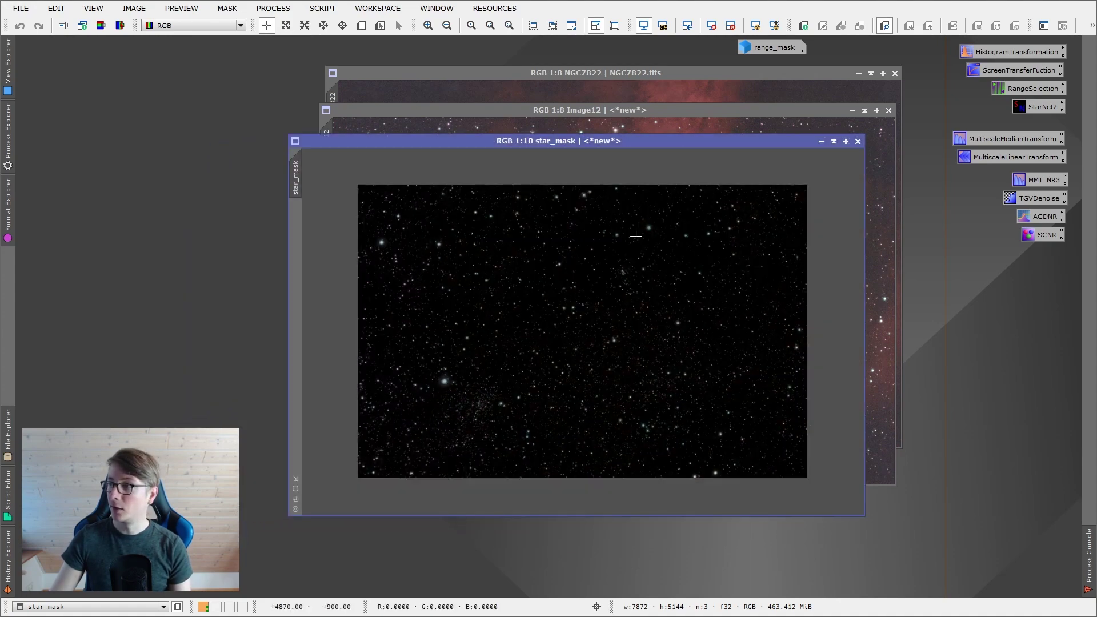
scroll(626, 256, up, 1)
scroll(626, 256, up, 1)
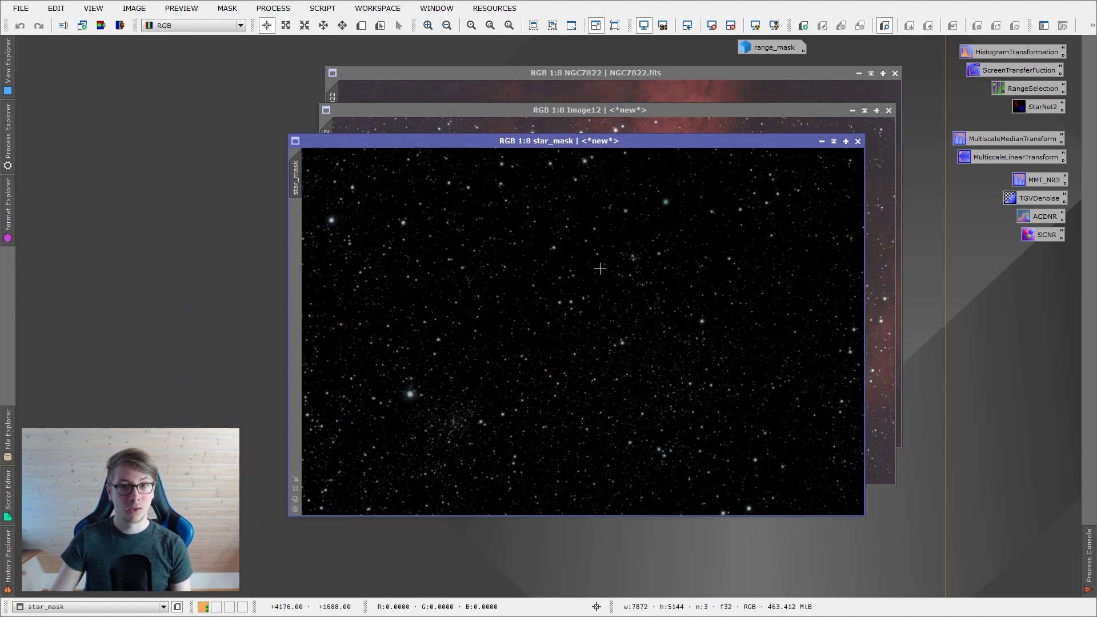
scroll(649, 325, up, 7)
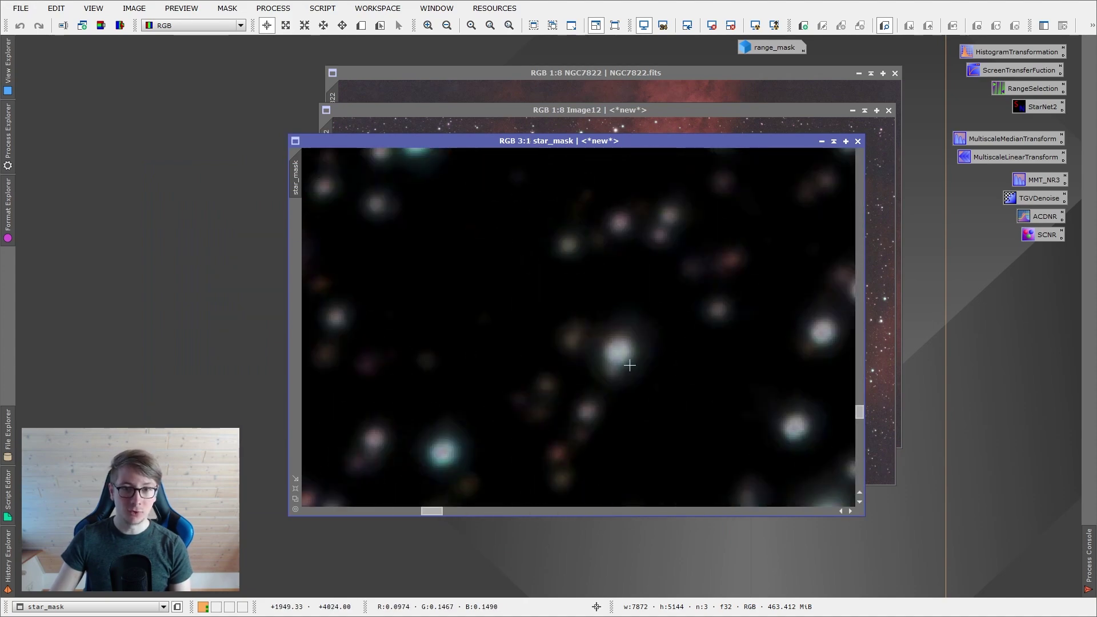
scroll(636, 361, down, 1)
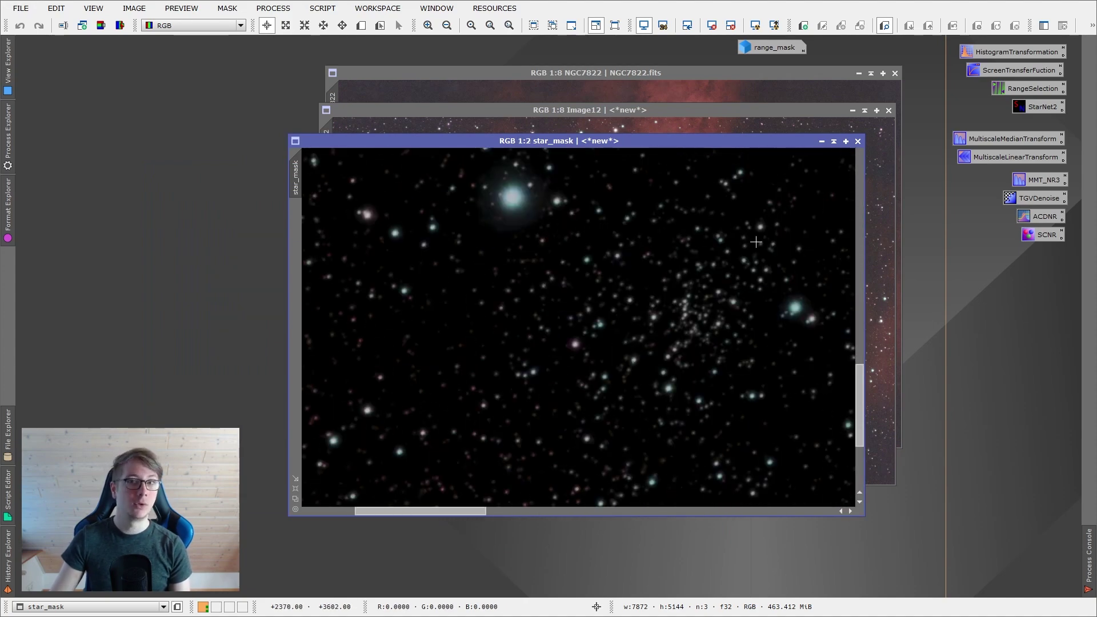
click(858, 141)
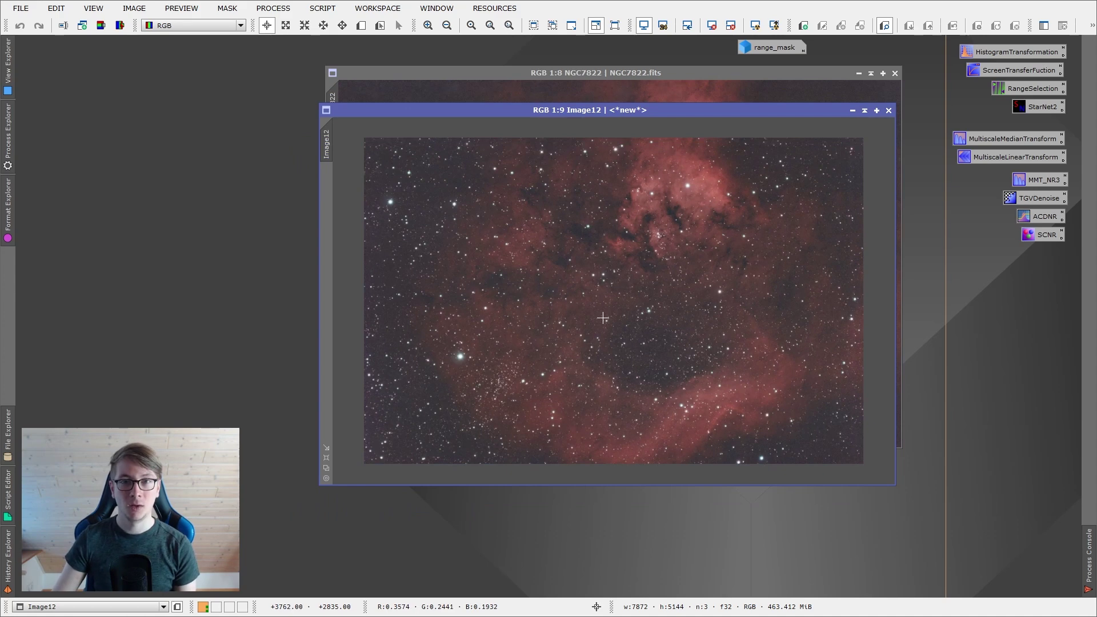